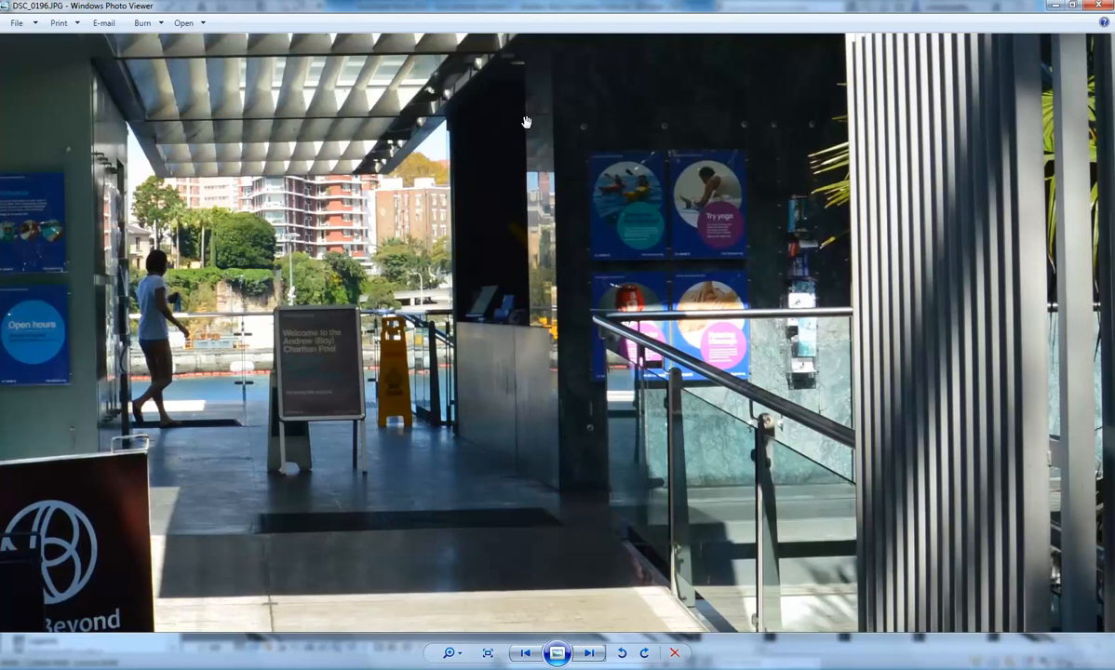
# - Examine the pool entrance photo DSC_0196.JPG, looking at the walls, floor, signs and glass balustrades around the doorway
pyautogui.moveTo(331, 409); pyautogui.dragTo(541, 227)
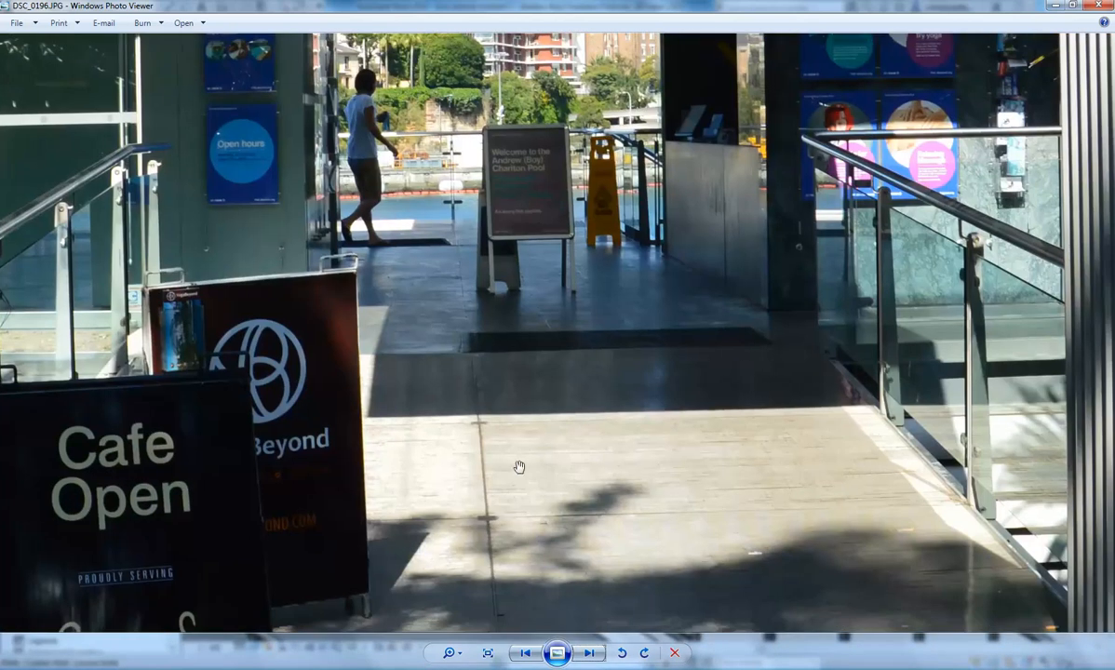
pyautogui.scroll(3, 518, 465)
pyautogui.scroll(-2, 410, 405)
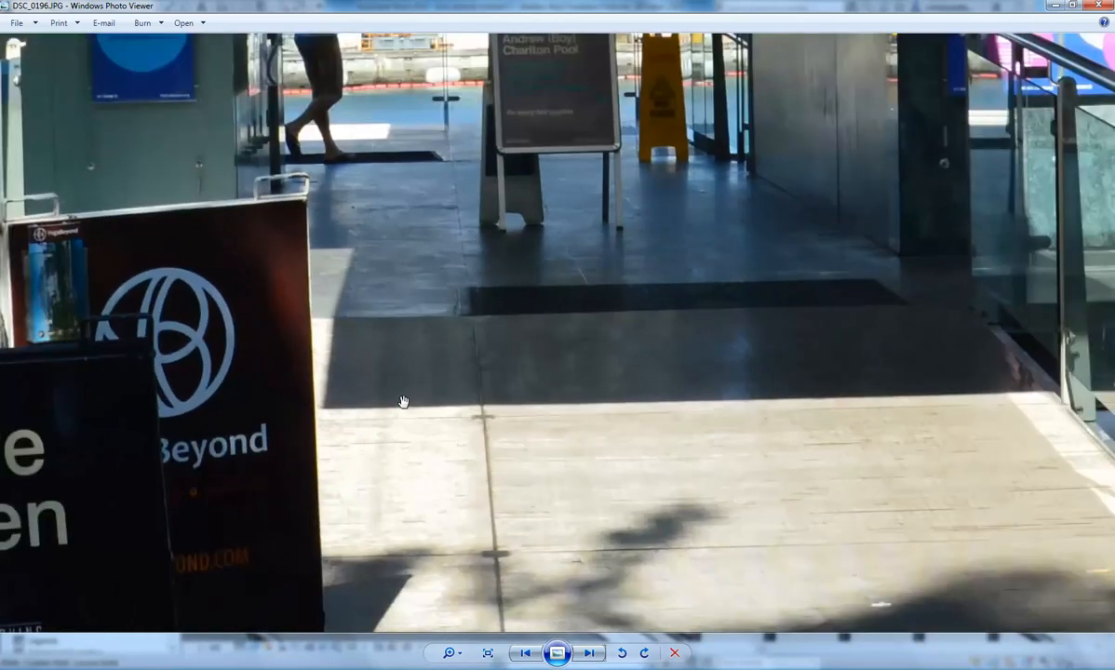
pyautogui.moveTo(550, 500); pyautogui.dragTo(461, 217)
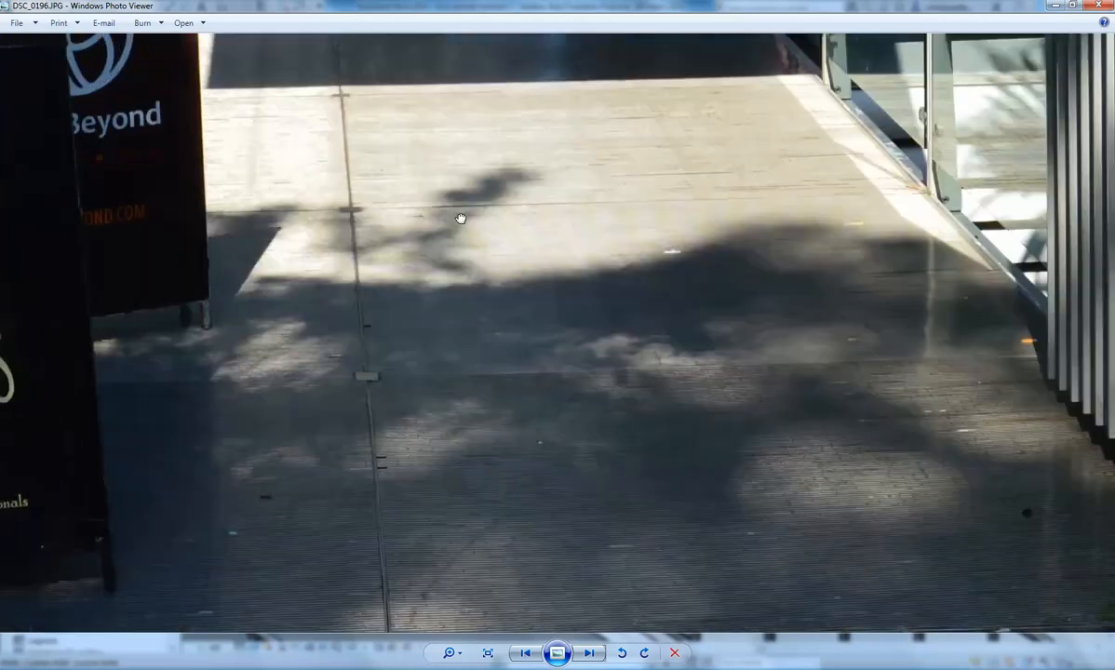
pyautogui.moveTo(541, 352); pyautogui.dragTo(572, 419)
pyautogui.moveTo(485, 264); pyautogui.dragTo(582, 473)
pyautogui.moveTo(508, 310); pyautogui.dragTo(564, 510)
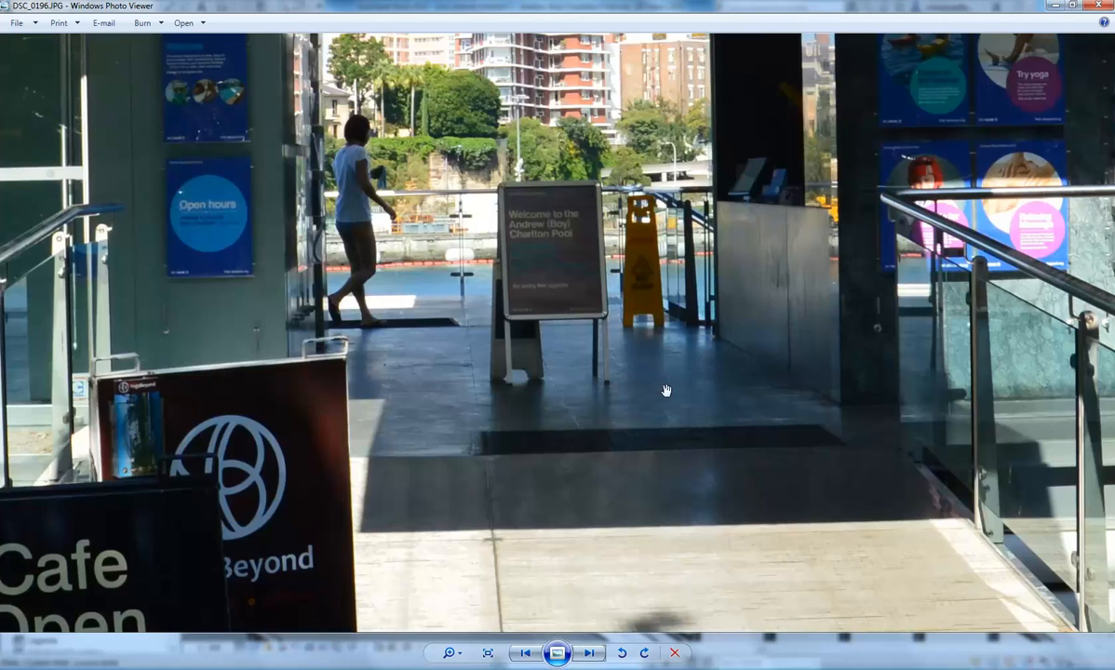
pyautogui.scroll(3, 565, 510)
pyautogui.moveTo(459, 403); pyautogui.dragTo(709, 434)
pyautogui.scroll(2, 360, 494)
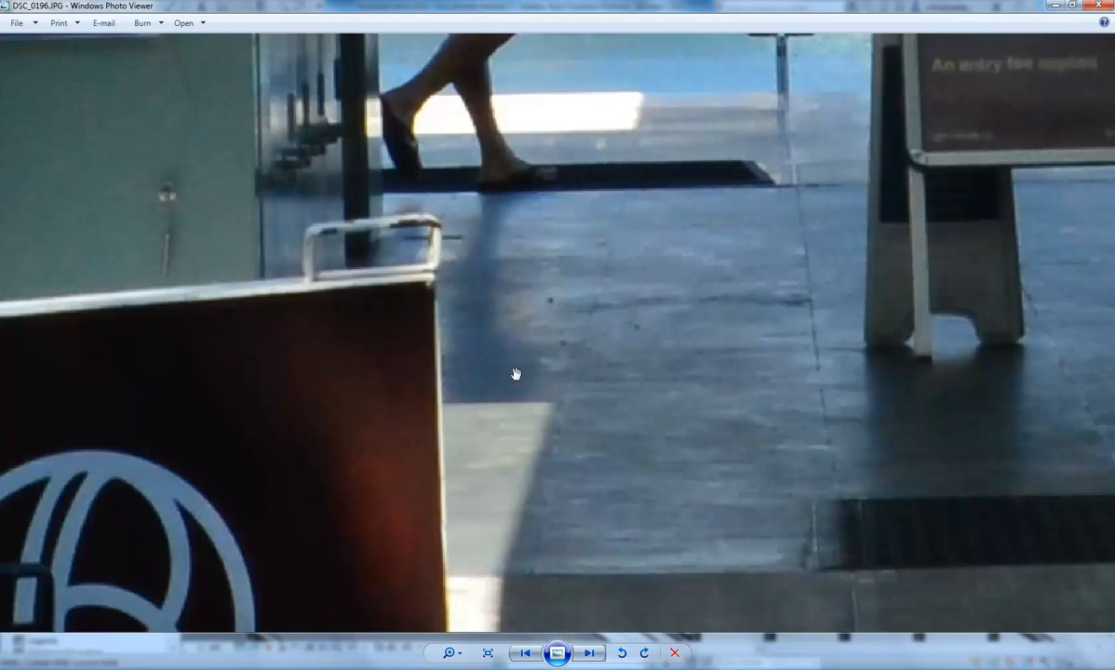
pyautogui.scroll(-4, 515, 376)
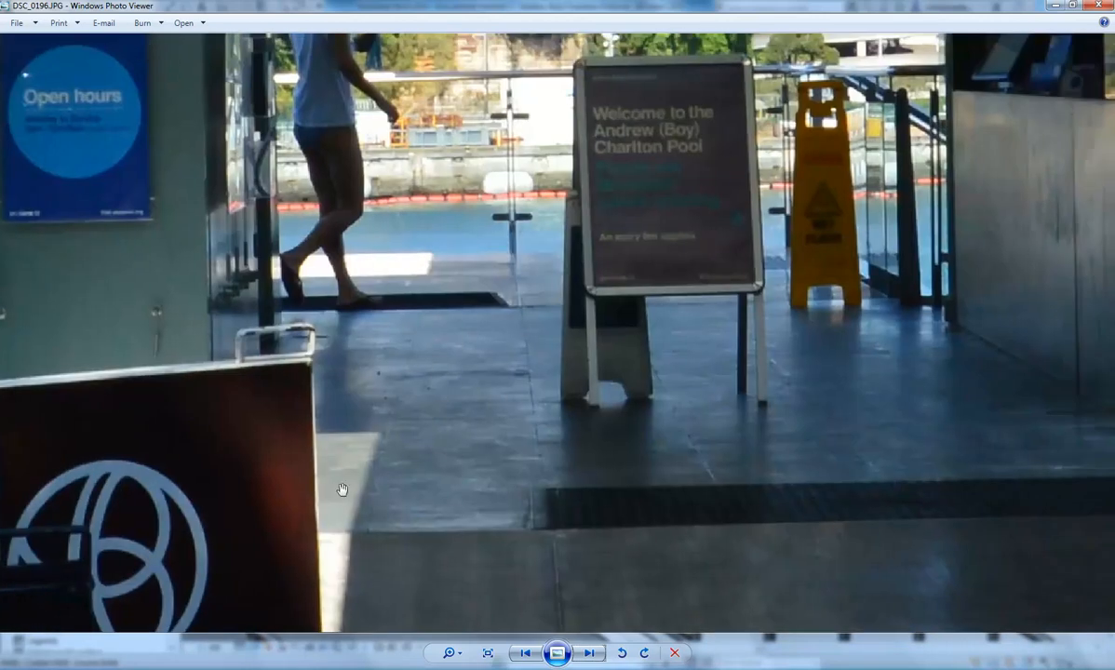
pyautogui.scroll(-1, 563, 253)
pyautogui.scroll(-1, 568, 256)
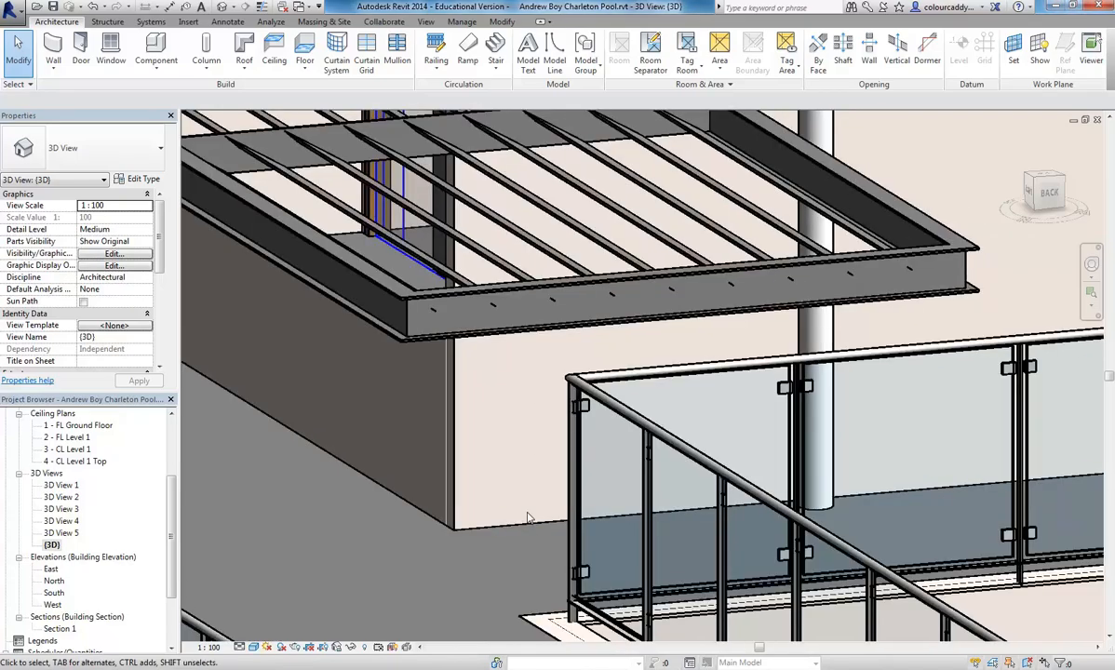
# - In Revit, open the type properties of the Generic 100mm Wall behind the glass balustrade
pyautogui.click(533, 520)
pyautogui.moveTo(570, 349); pyautogui.dragTo(459, 401, button='middle')
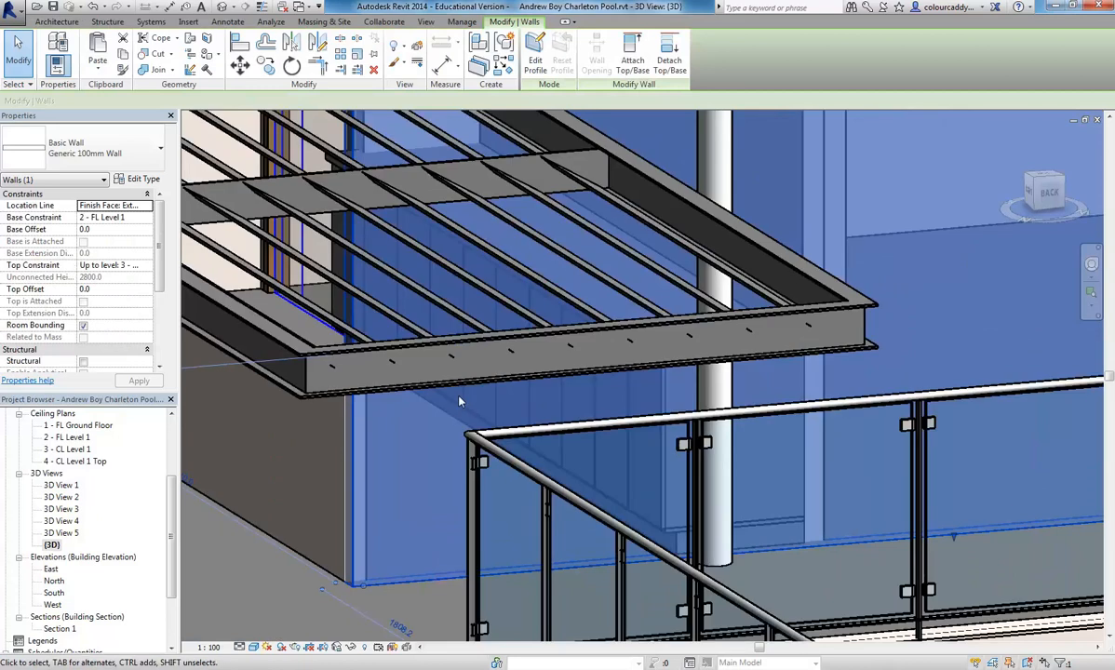
pyautogui.scroll(-1, 475, 451)
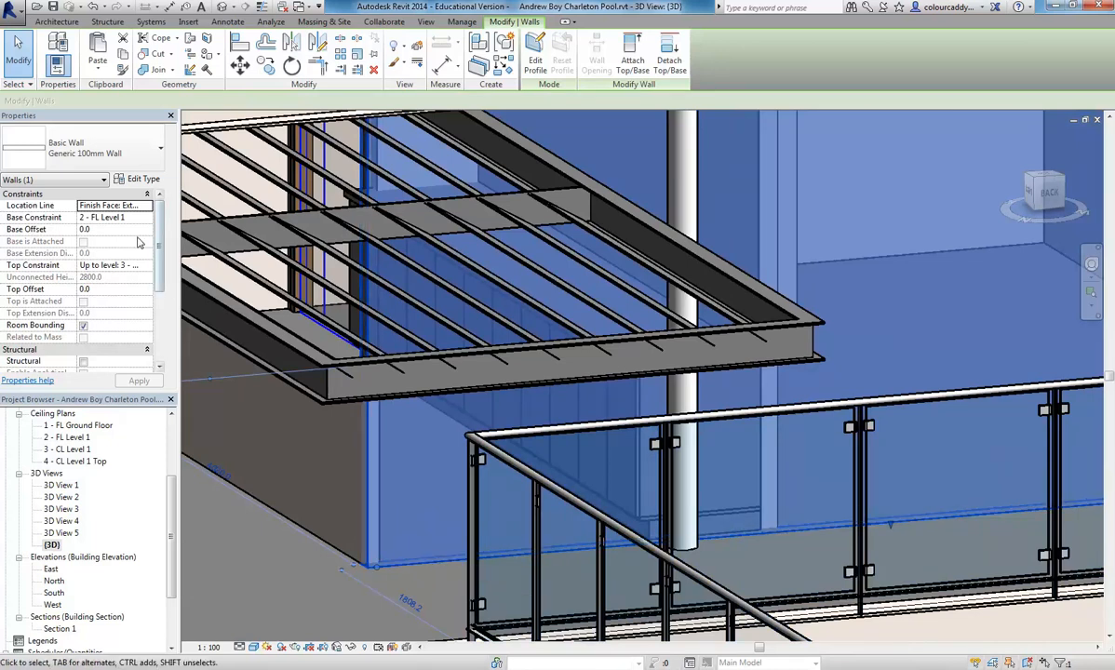
pyautogui.click(139, 179)
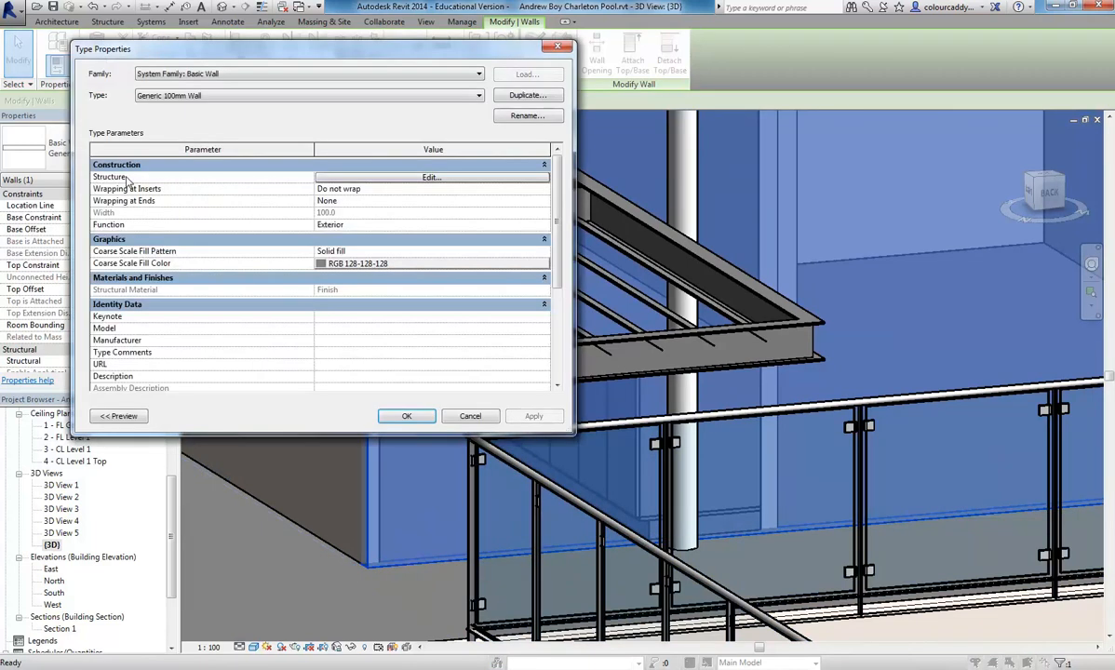
# - Duplicate the wall type under the name 100mm Marble Veneer
pyautogui.click(520, 96)
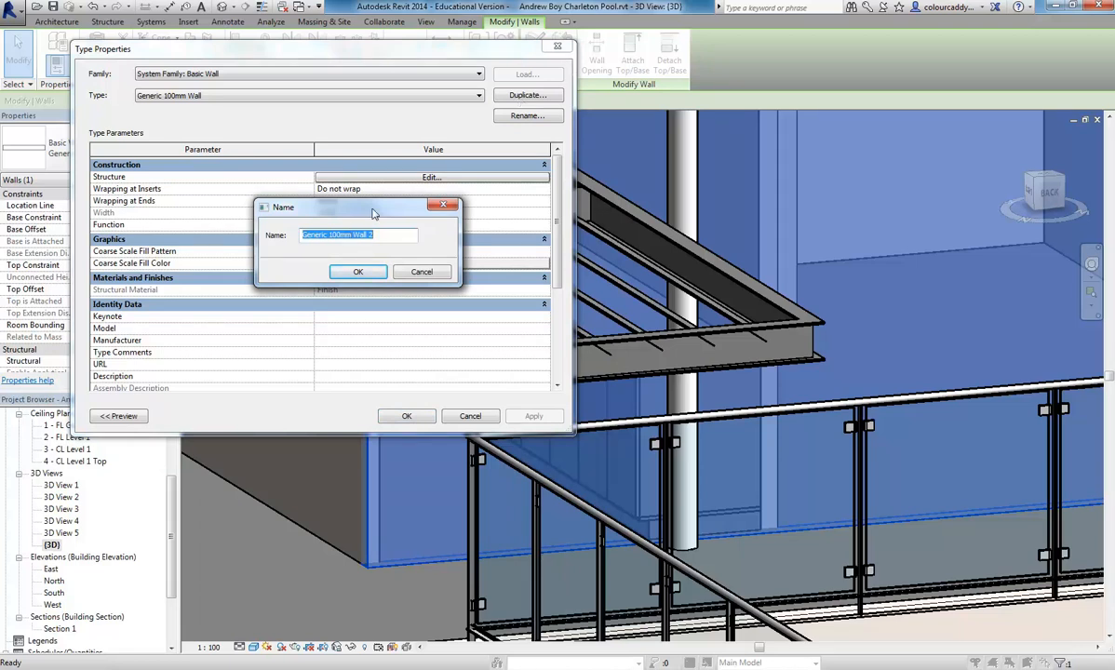
pyautogui.click(325, 235)
pyautogui.press('BackSpace')
pyautogui.press('BackSpace')
pyautogui.press('BackSpace')
pyautogui.press('BackSpace')
pyautogui.press('BackSpace')
pyautogui.press('BackSpace')
pyautogui.press('BackSpace')
pyautogui.press('BackSpace')
pyautogui.click(372, 235)
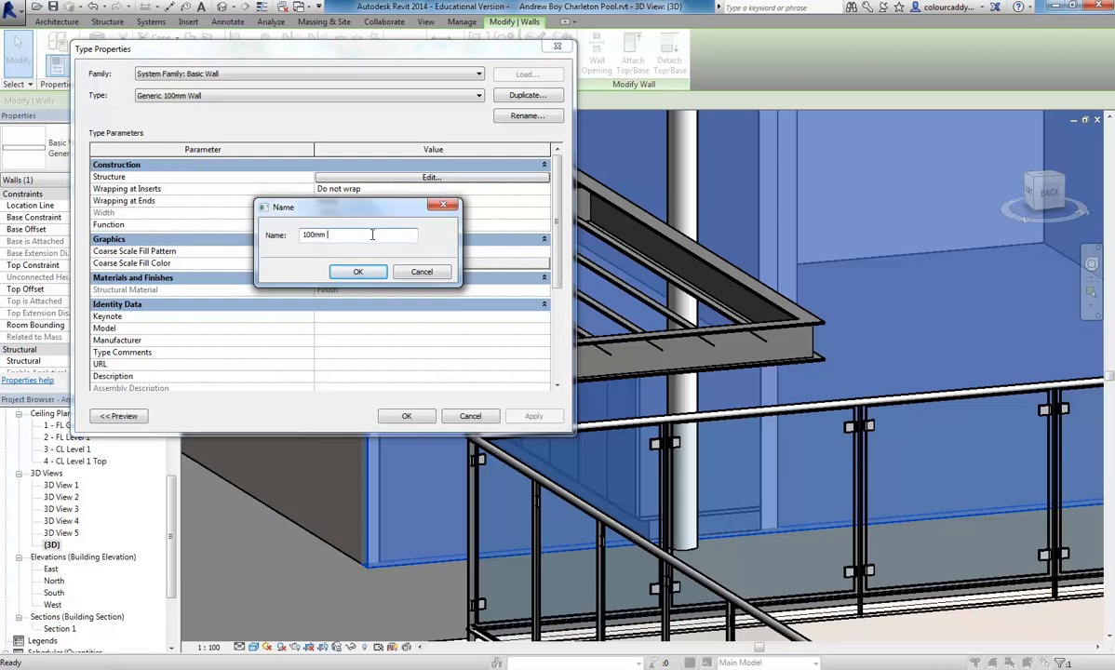
pyautogui.write('M')
pyautogui.write('arble Cladding')
pyautogui.click(359, 272)
pyautogui.moveTo(350, 234); pyautogui.dragTo(424, 242)
pyautogui.write('Veneer')
pyautogui.click(356, 270)
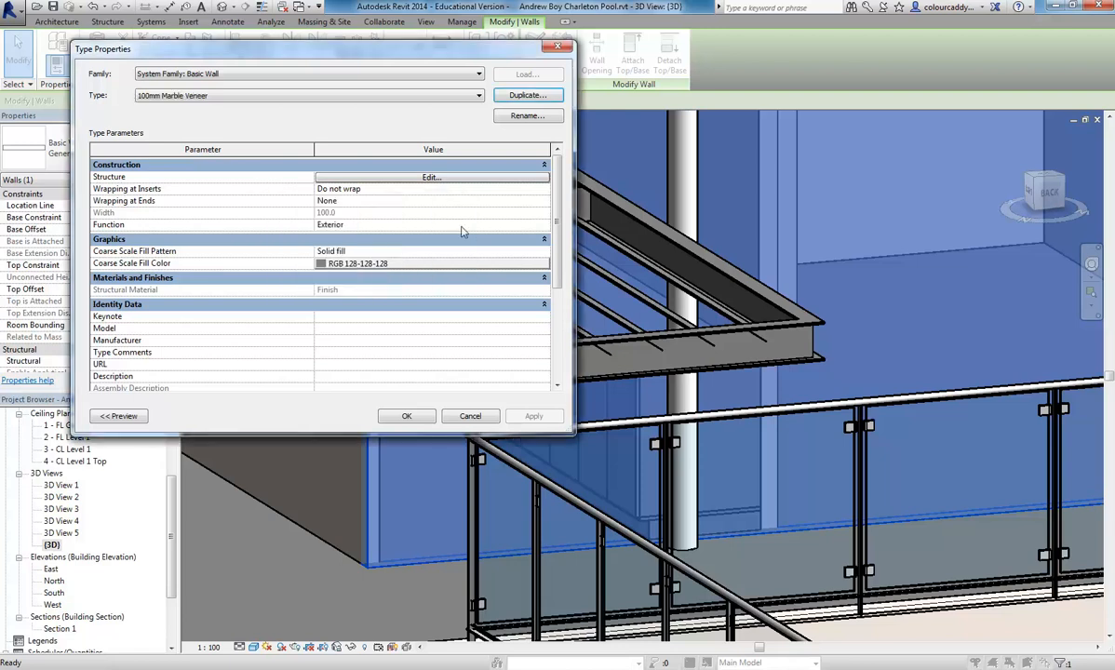
# - Insert a new layer in the wall's structure and place it on the exterior side, outside the core boundary
pyautogui.click(430, 177)
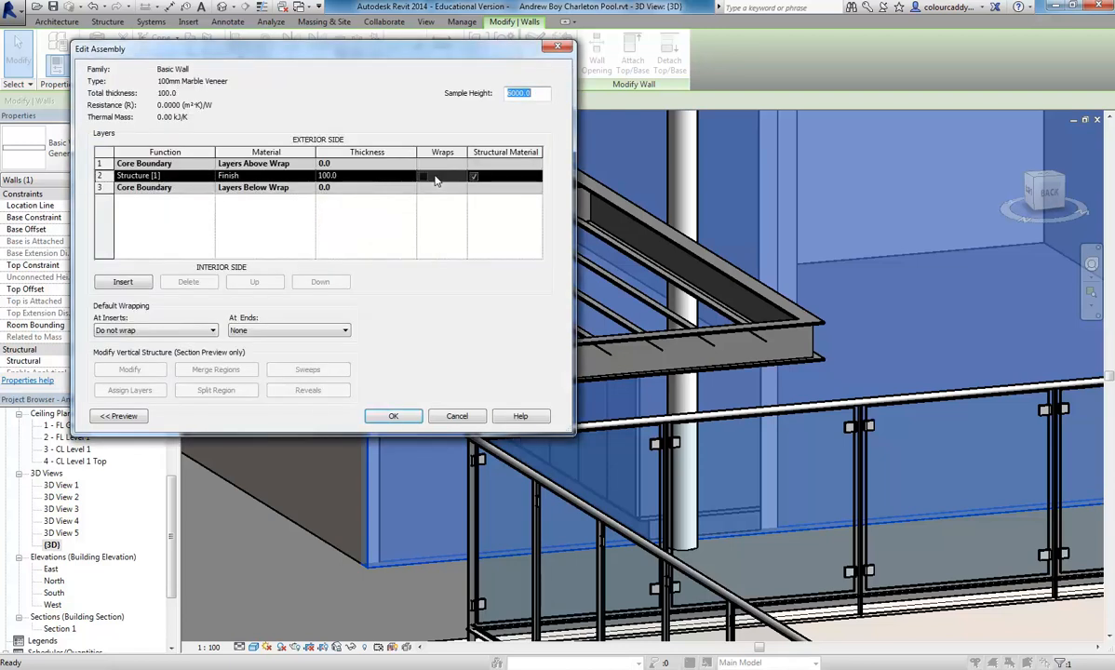
pyautogui.click(350, 176)
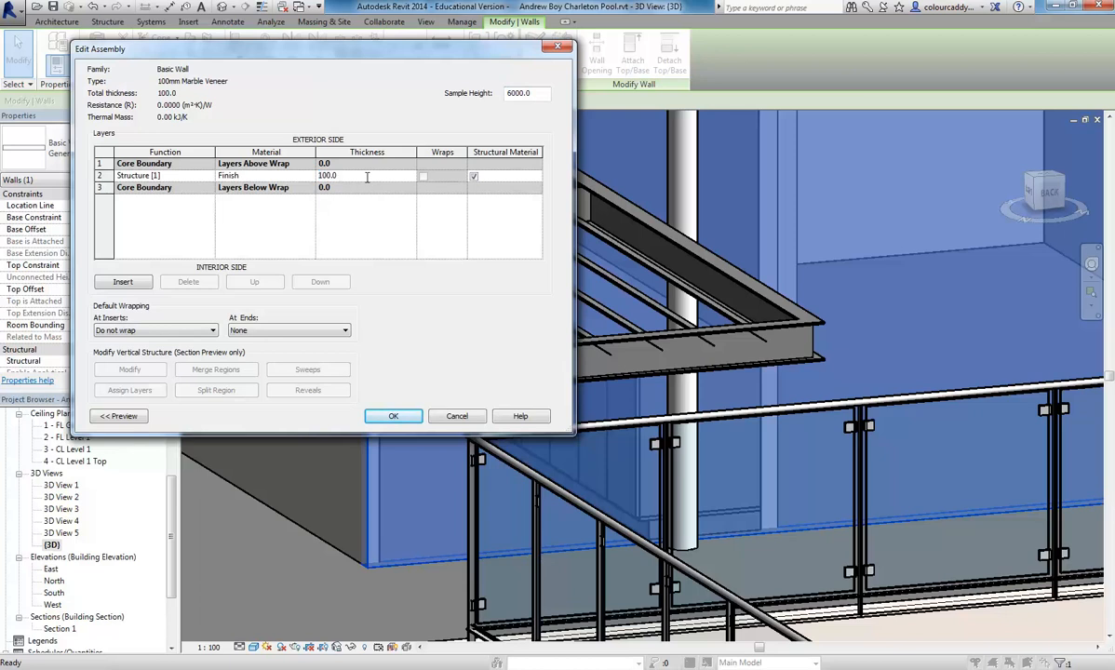
pyautogui.click(261, 176)
pyautogui.click(261, 176)
pyautogui.click(123, 282)
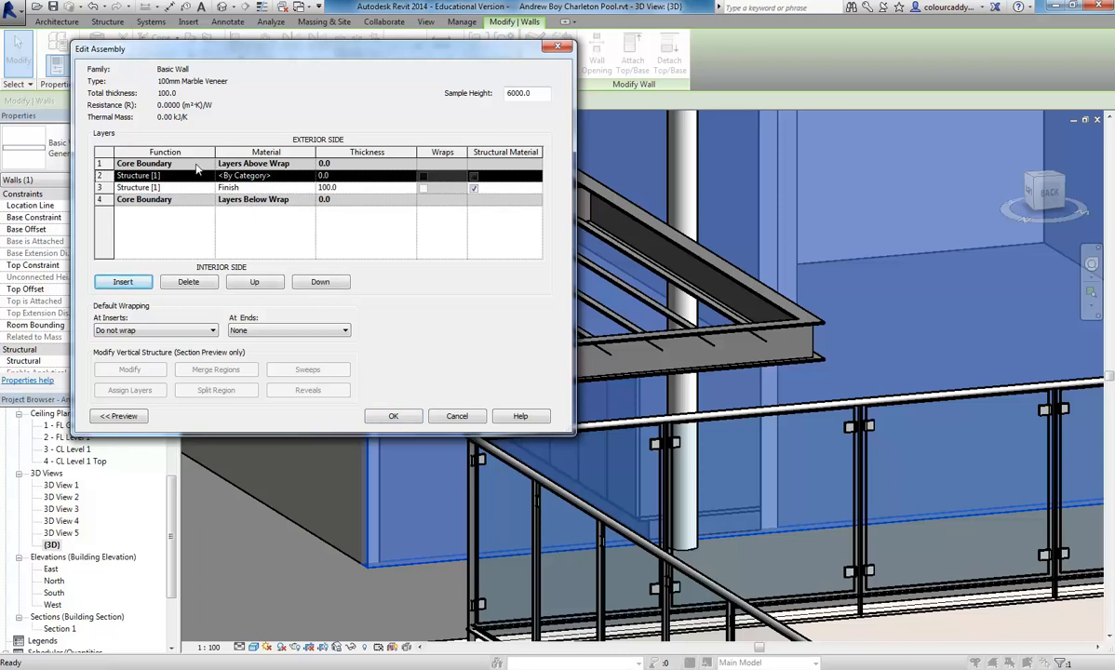
pyautogui.click(255, 282)
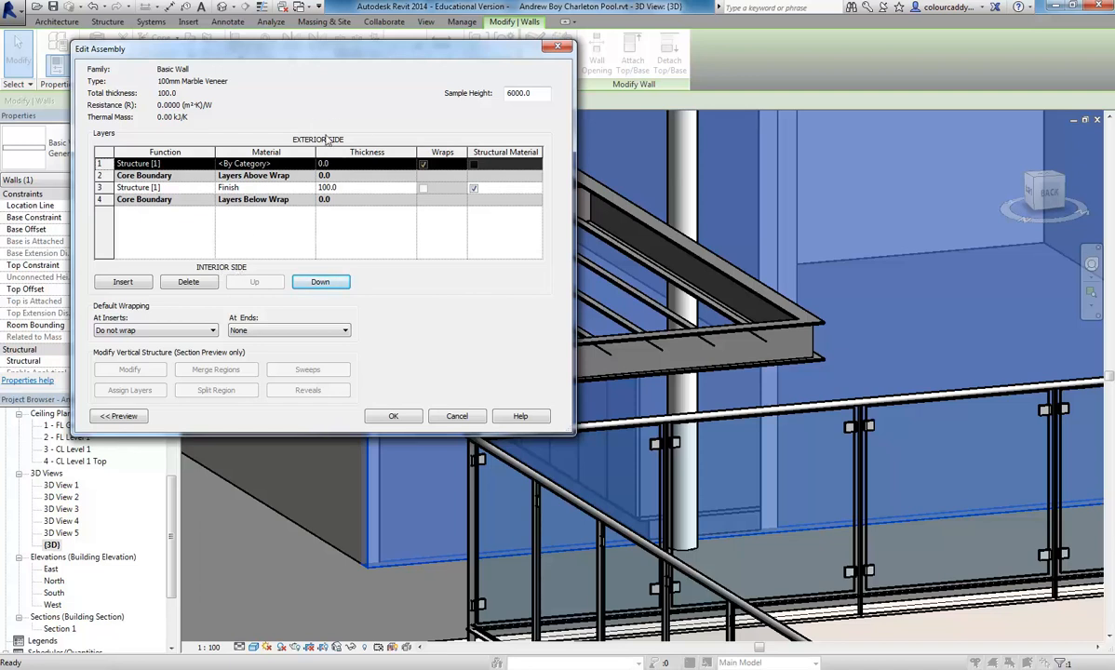
# - Set the exterior layer's thickness to 20 mm and the core structure layer's thickness to 80 mm
pyautogui.click(349, 165)
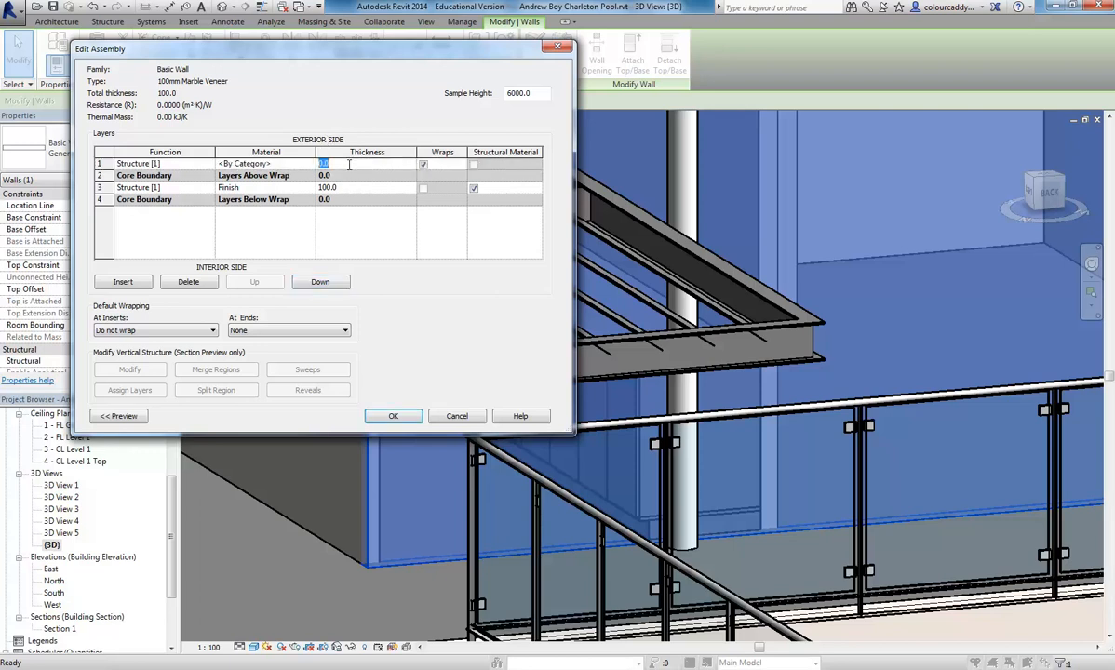
pyautogui.write('20')
pyautogui.click(369, 188)
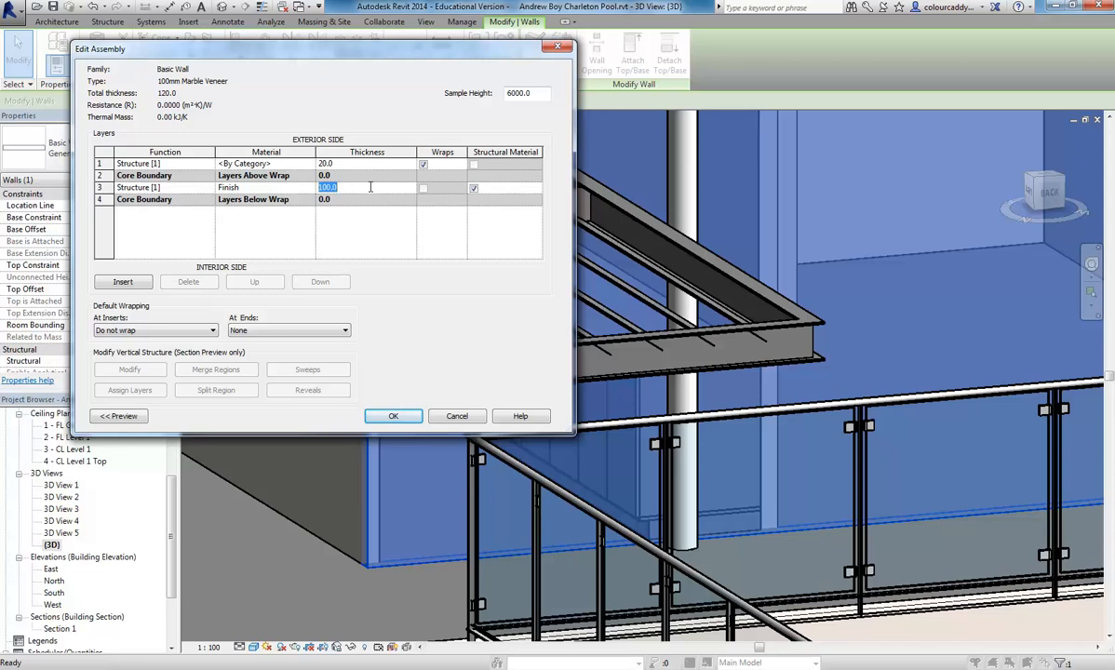
pyautogui.write('80')
pyautogui.click(368, 164)
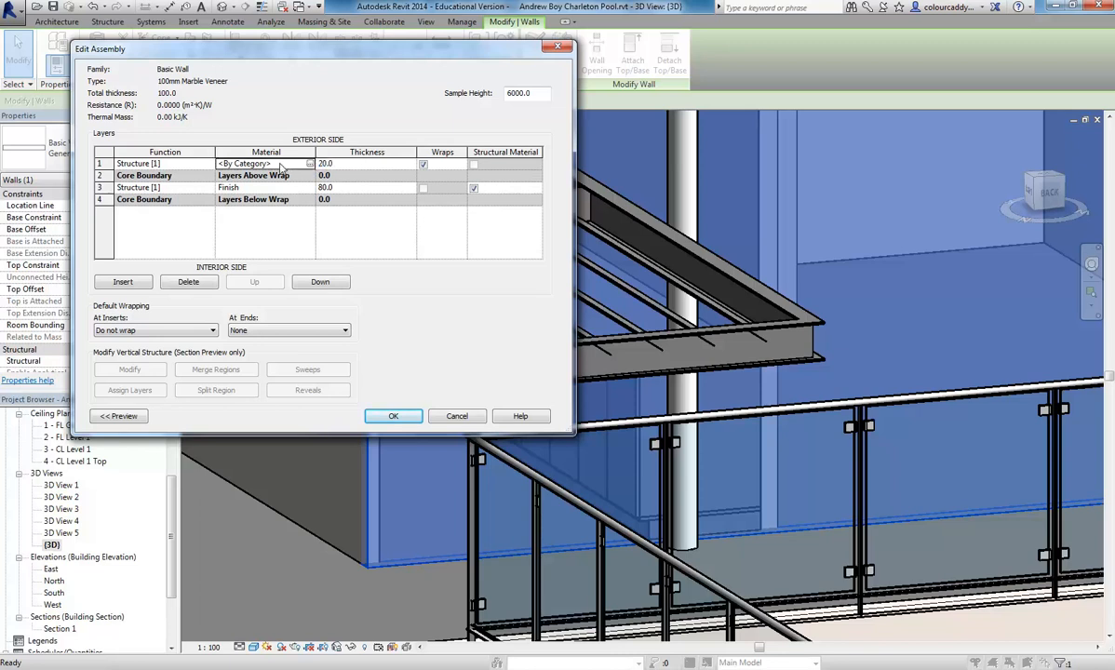
# - Set the function of the exterior layer to Finish 1 [4]
pyautogui.click(170, 163)
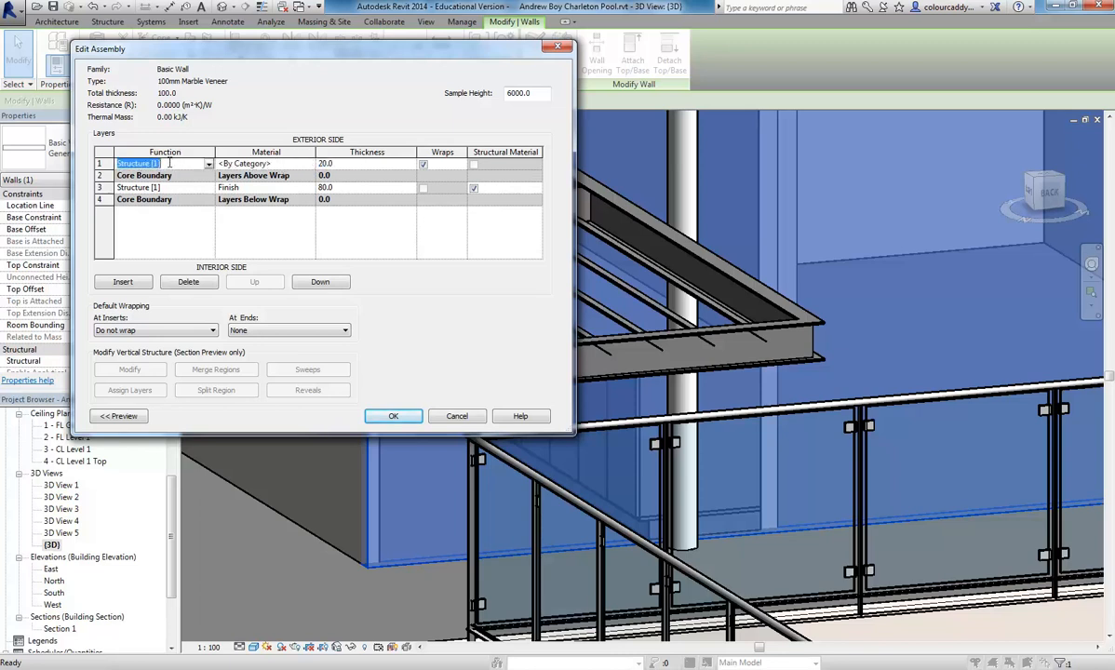
pyautogui.click(246, 163)
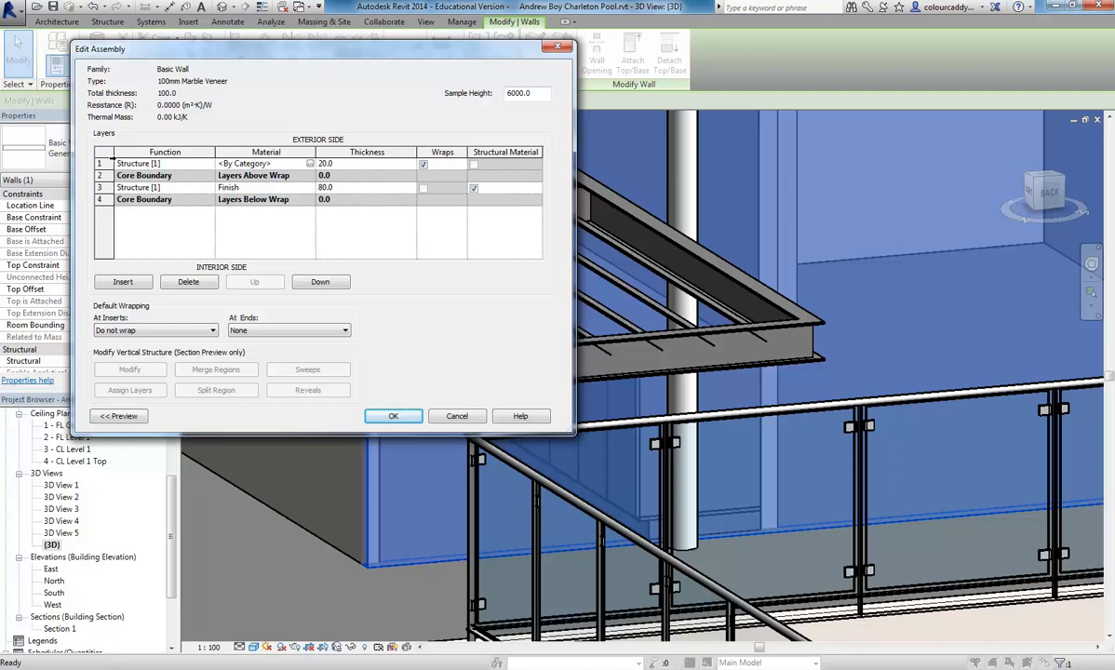
pyautogui.click(177, 163)
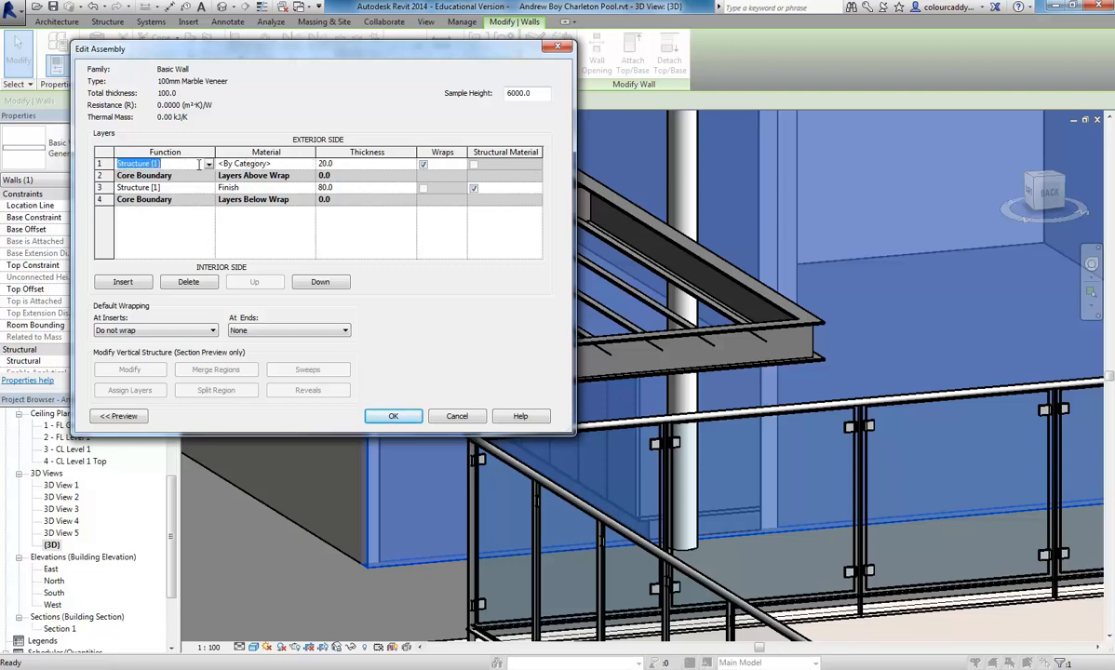
pyautogui.click(208, 164)
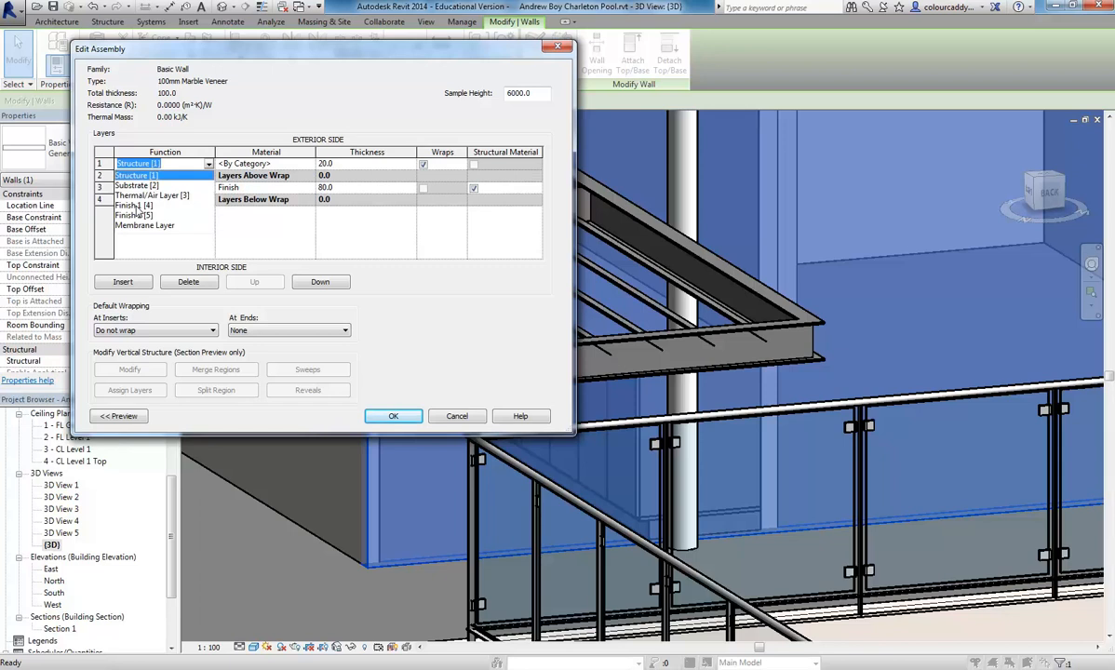
pyautogui.click(136, 205)
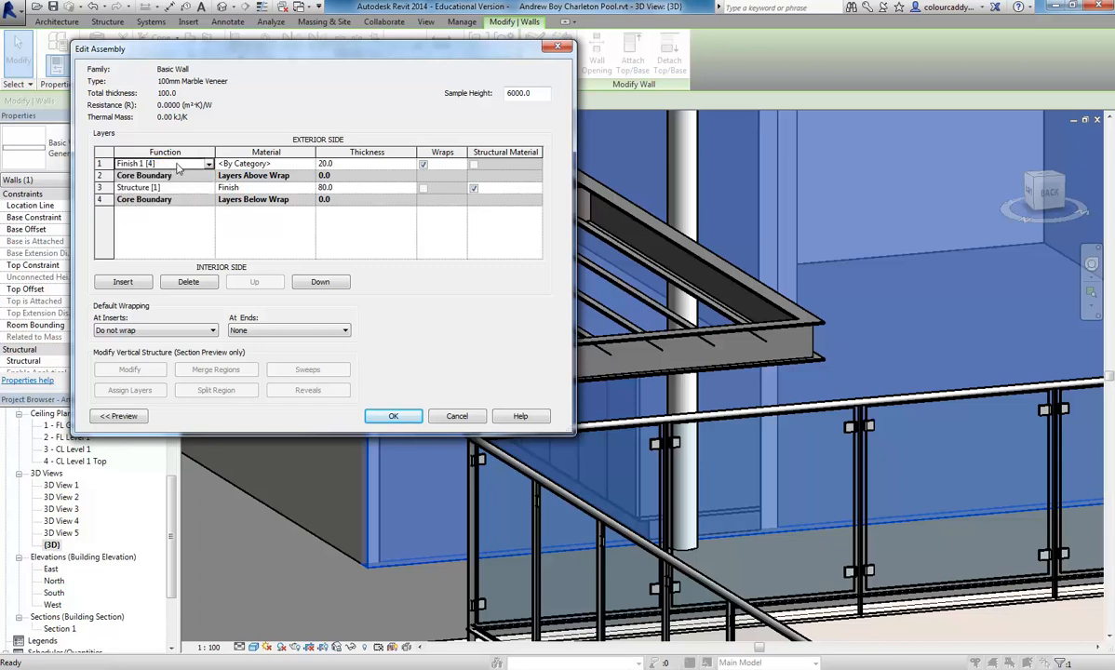
# - For the exterior layer's material, duplicate the Masonry material and name the copy Masonry - Stone Veneer
pyautogui.click(253, 163)
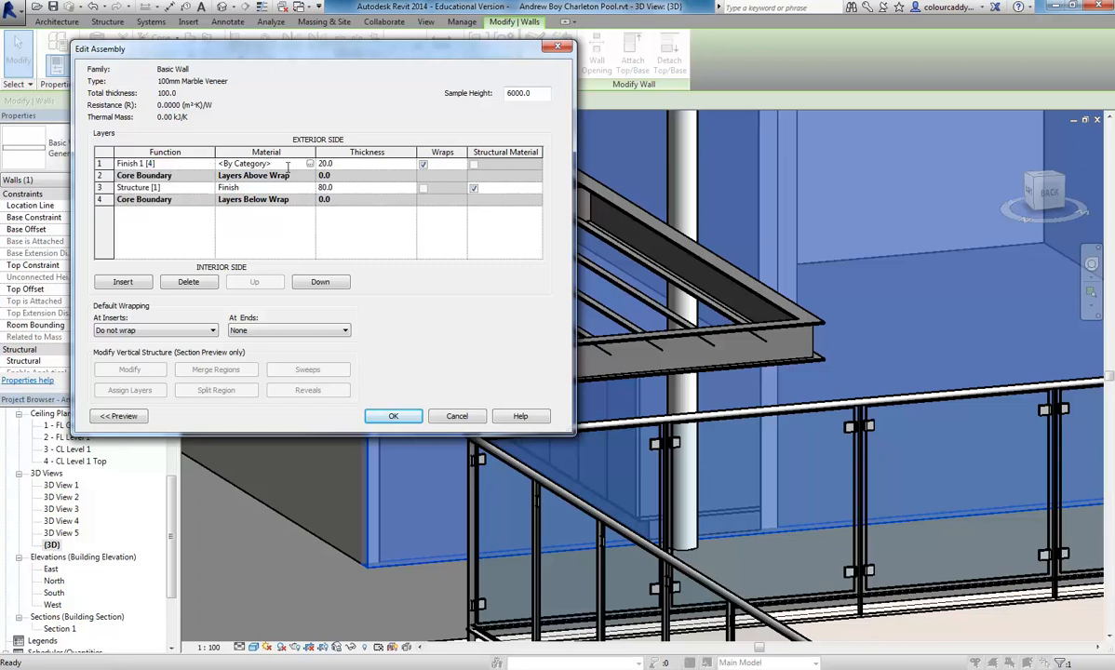
pyautogui.click(310, 164)
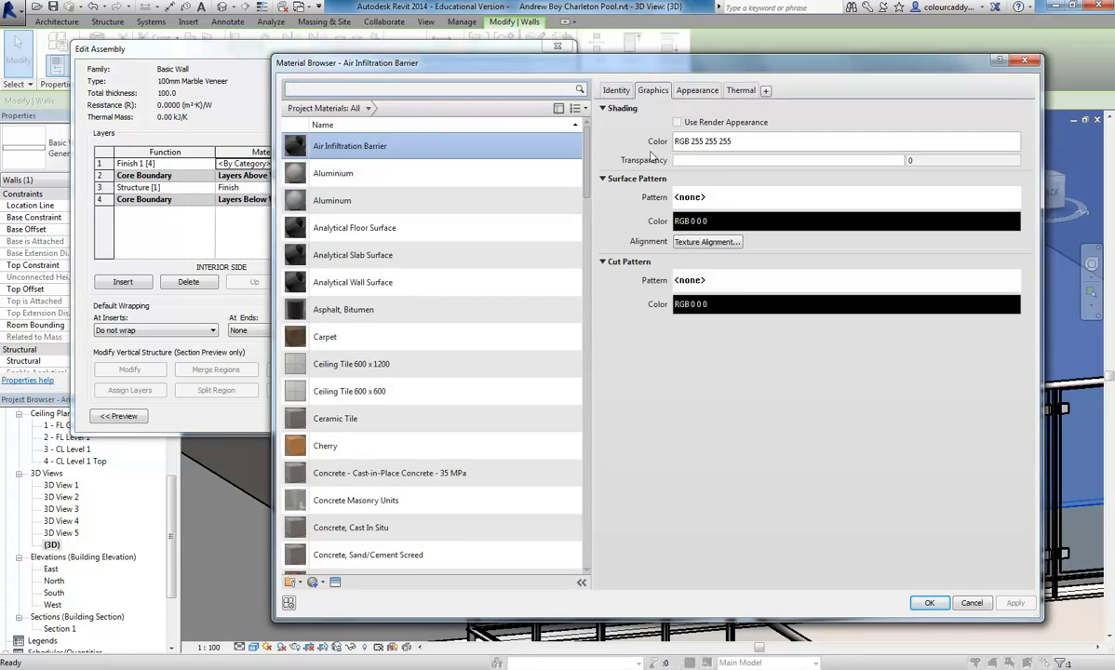
pyautogui.moveTo(586, 161)
pyautogui.mouseDown()
pyautogui.moveTo(595, 535)
pyautogui.moveTo(590, 312)
pyautogui.moveTo(586, 360)
pyautogui.mouseUp()
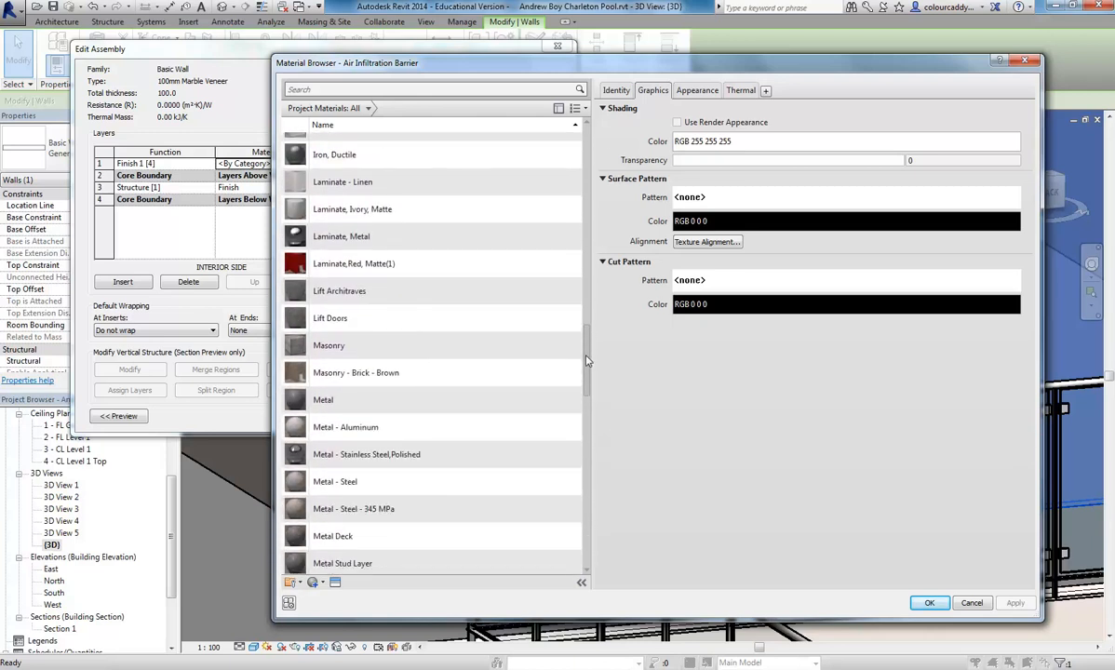
pyautogui.click(344, 346)
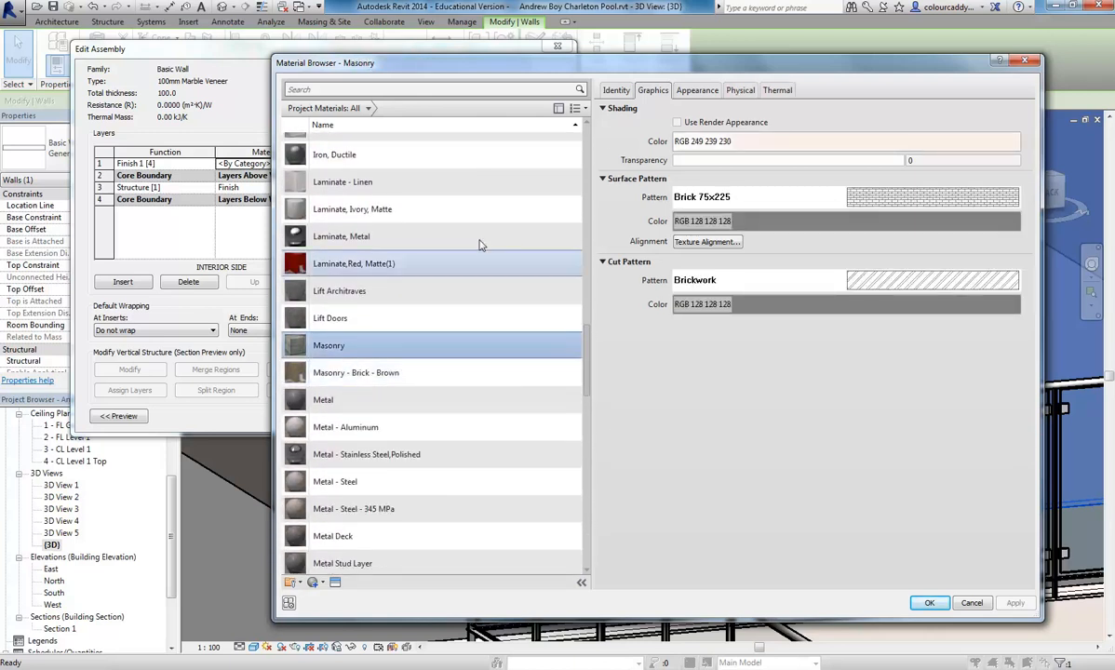
pyautogui.scroll(1, 345, 328)
pyautogui.moveTo(535, 65); pyautogui.dragTo(430, 46)
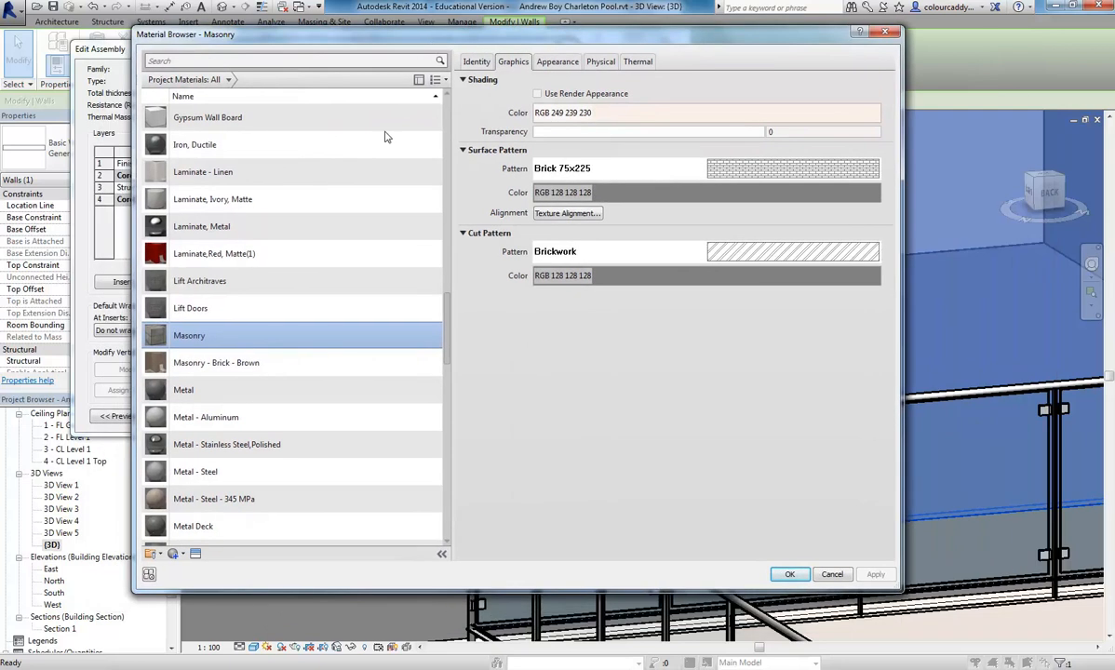
pyautogui.rightClick(194, 340)
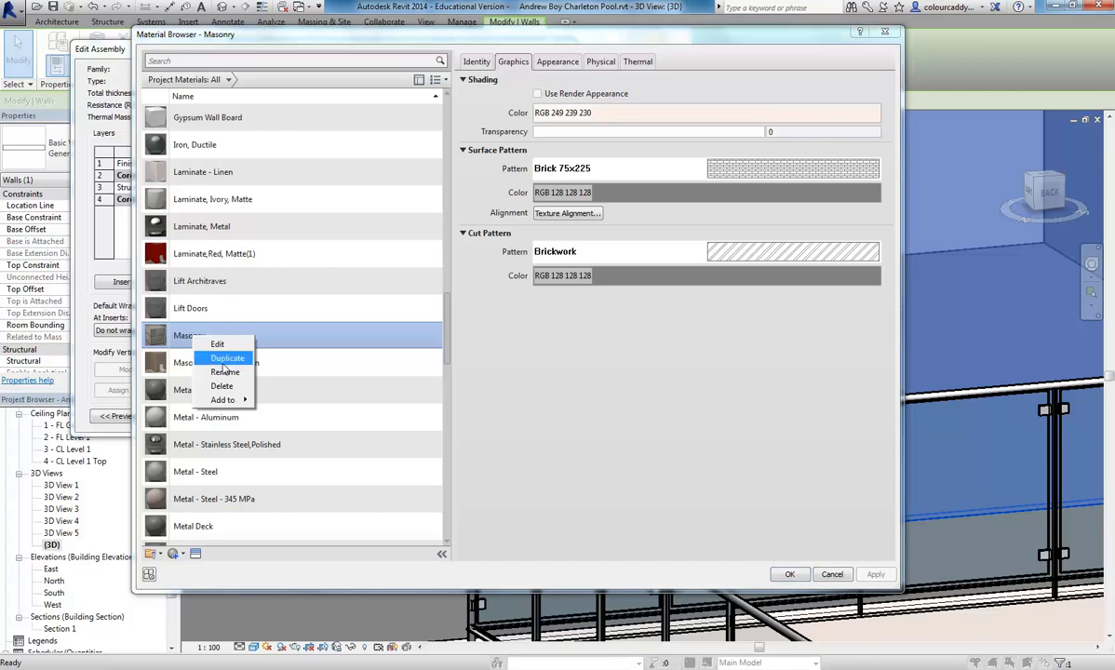
pyautogui.click(224, 361)
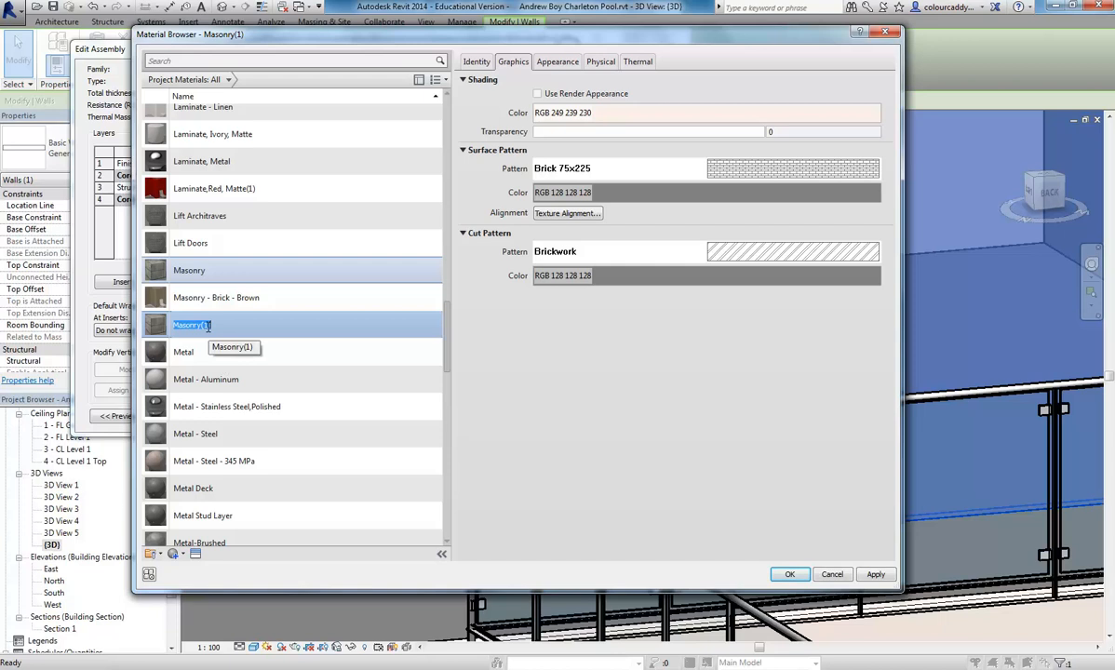
pyautogui.click(220, 326)
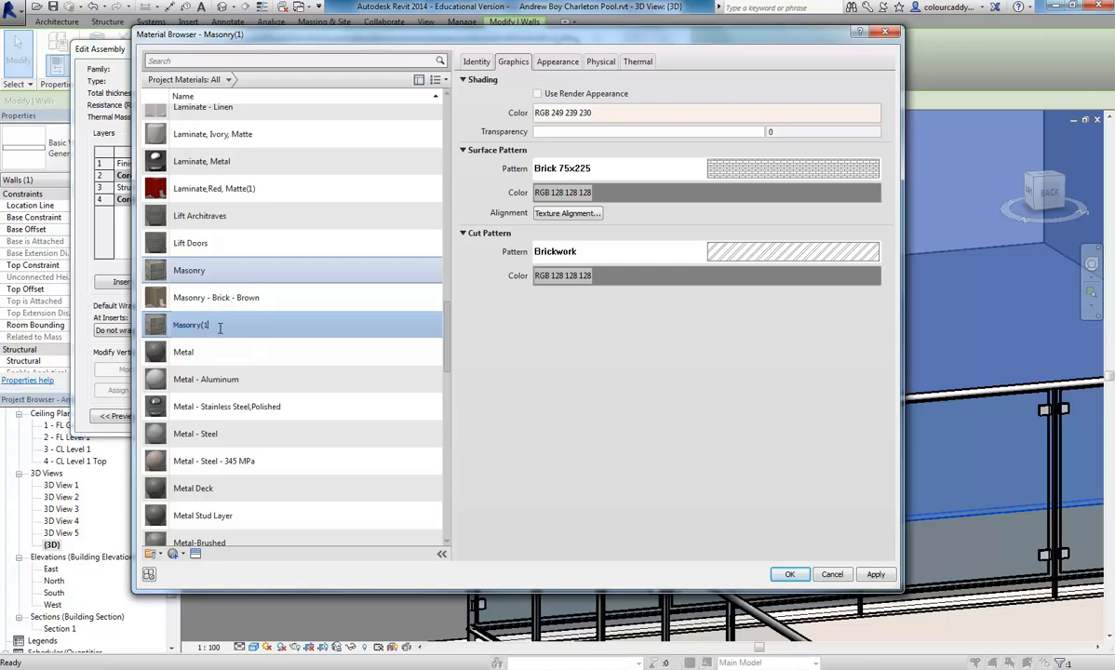
pyautogui.write('- Stone Veneer')
pyautogui.press('Return')
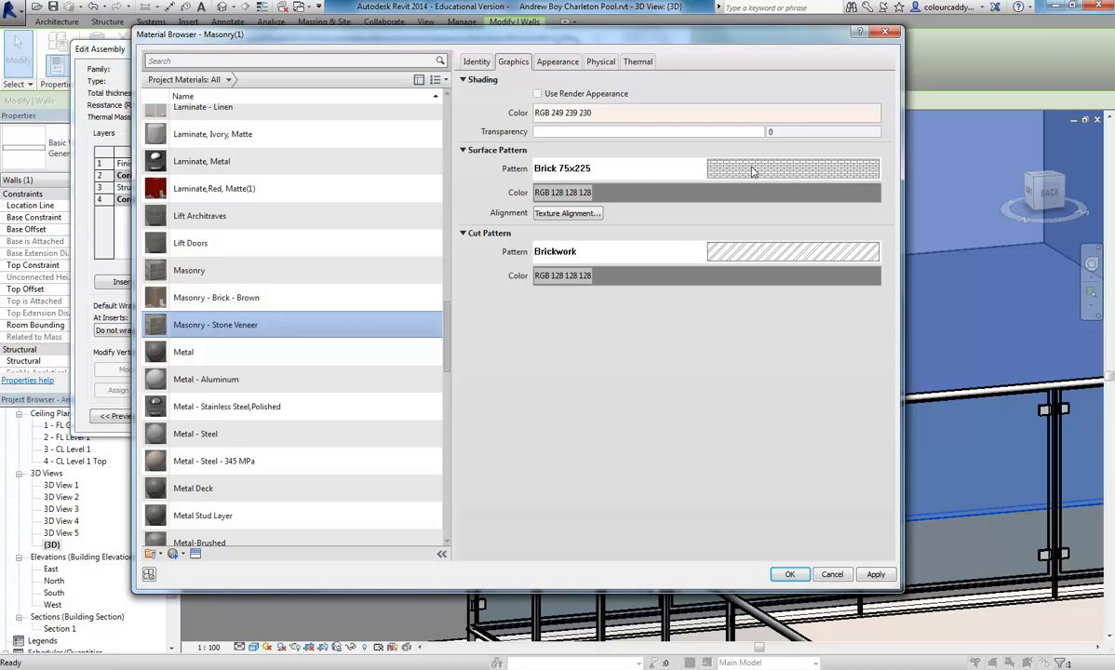
# - Remove the surface pattern from the Masonry - Stone Veneer material so that it is set to none
pyautogui.click(783, 172)
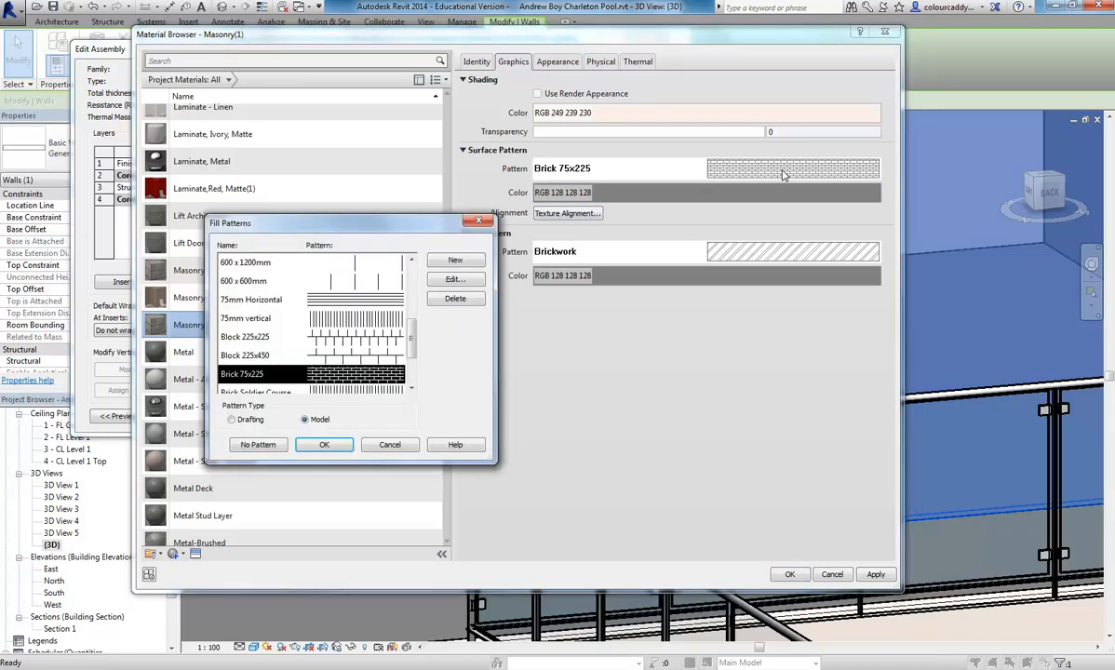
pyautogui.moveTo(413, 333); pyautogui.dragTo(409, 277)
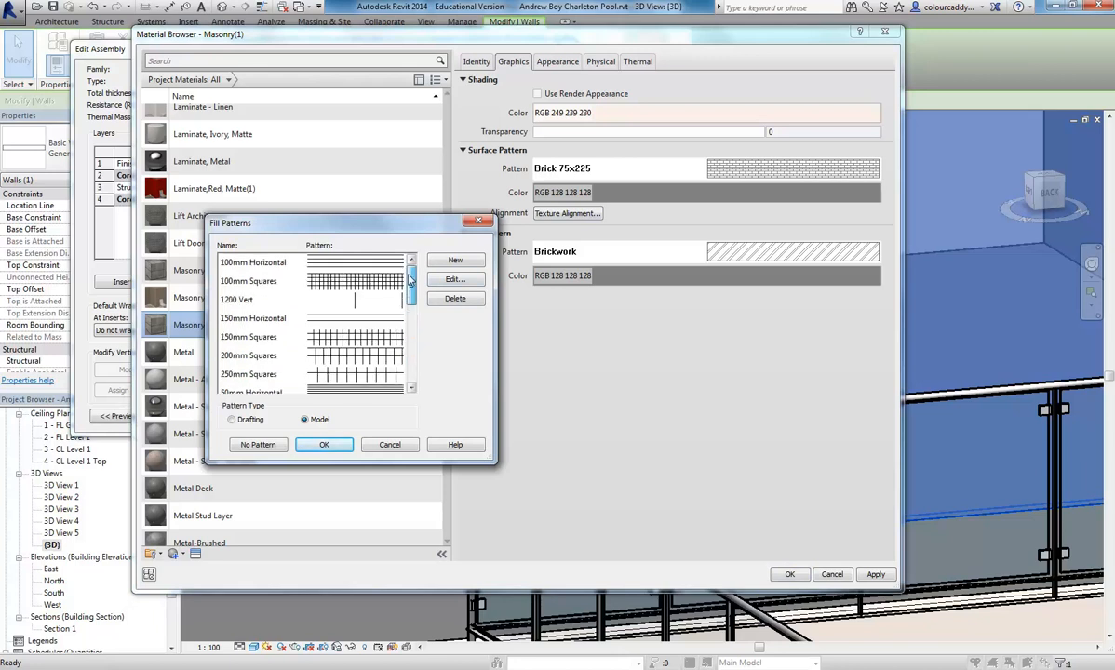
pyautogui.click(253, 445)
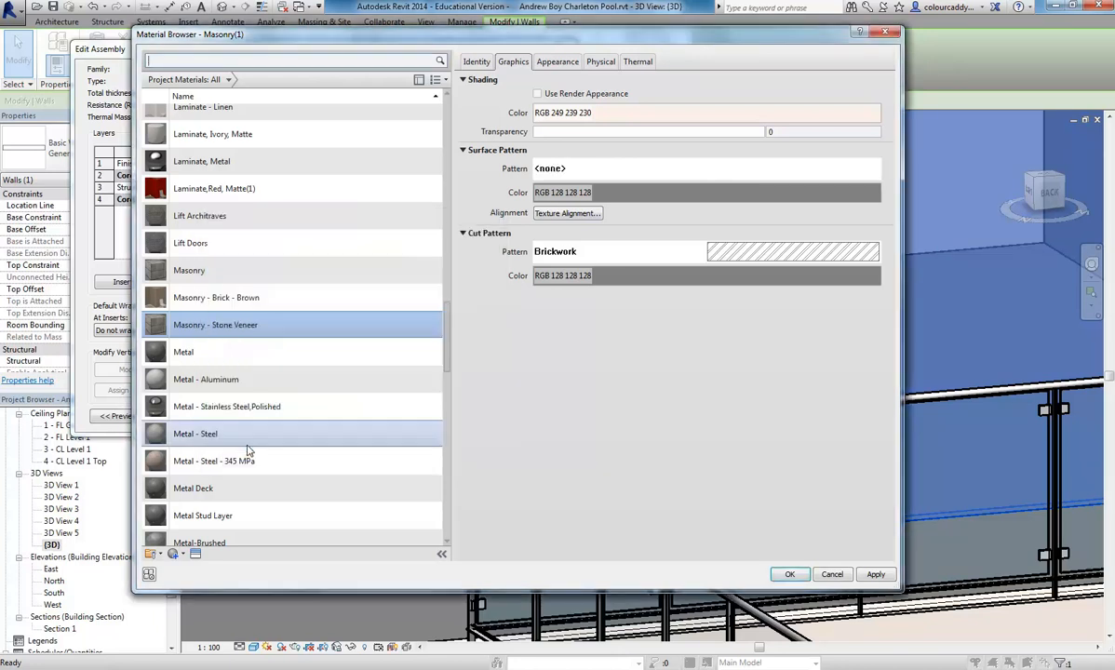
# - Set the cut pattern of the Masonry - Stone Veneer material to the Diagonal up drafting pattern
pyautogui.click(782, 258)
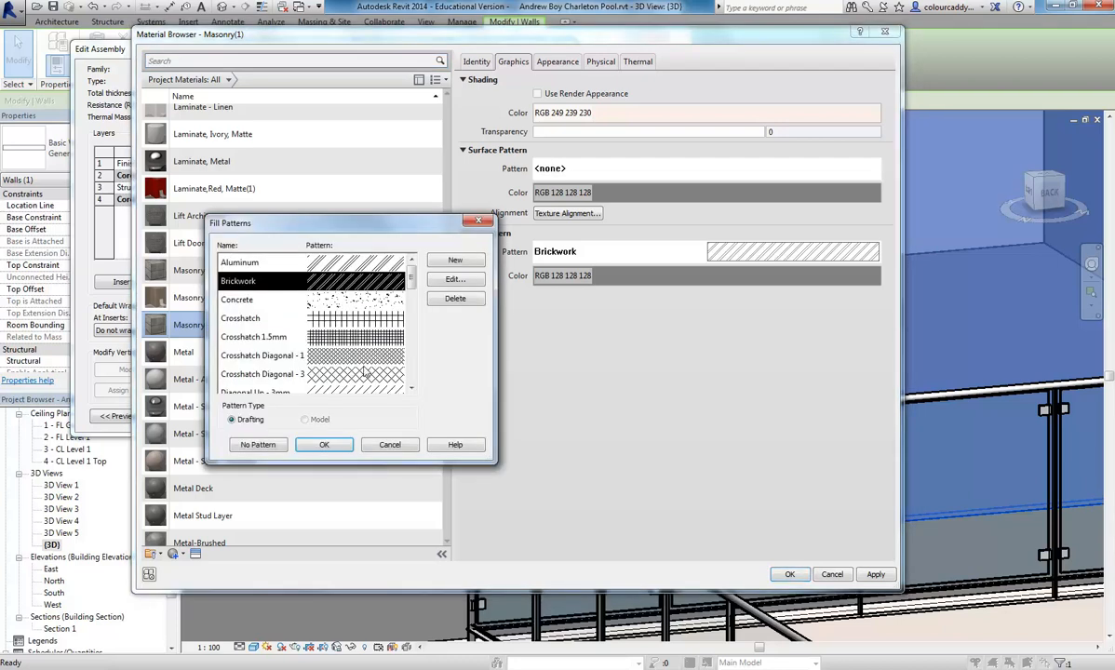
pyautogui.moveTo(410, 269); pyautogui.dragTo(412, 302)
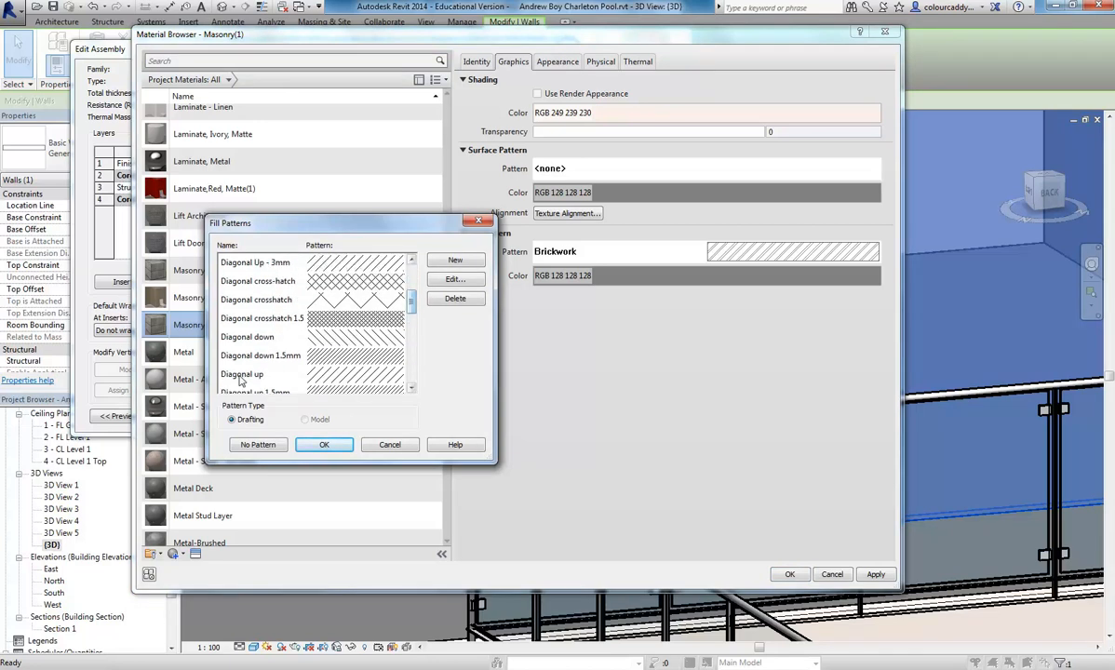
pyautogui.click(256, 337)
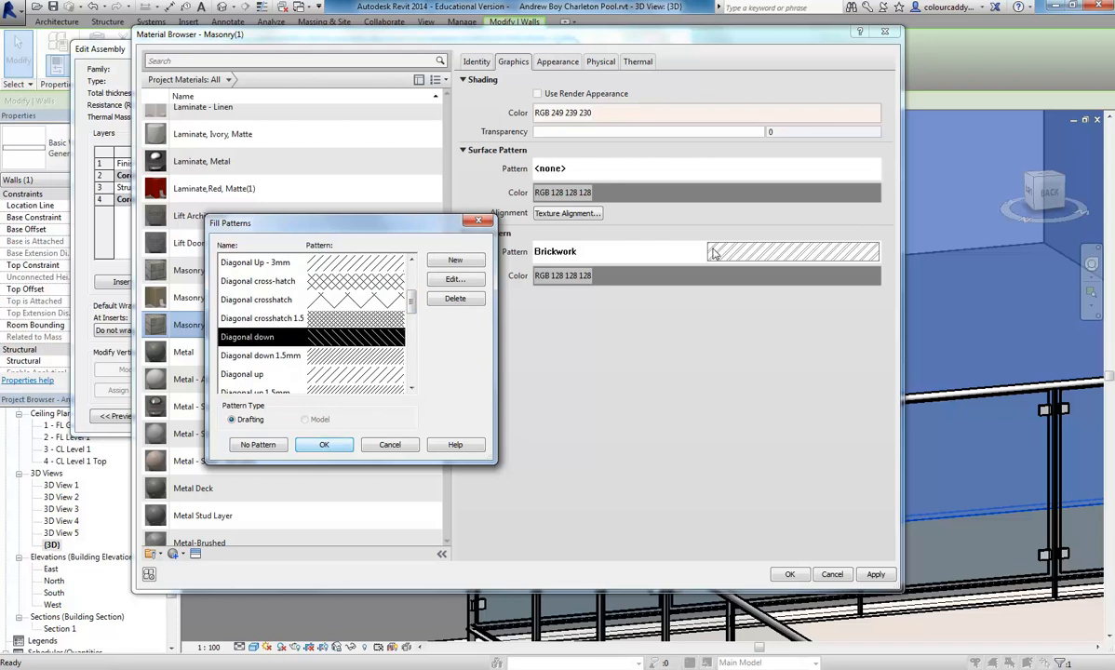
pyautogui.click(284, 373)
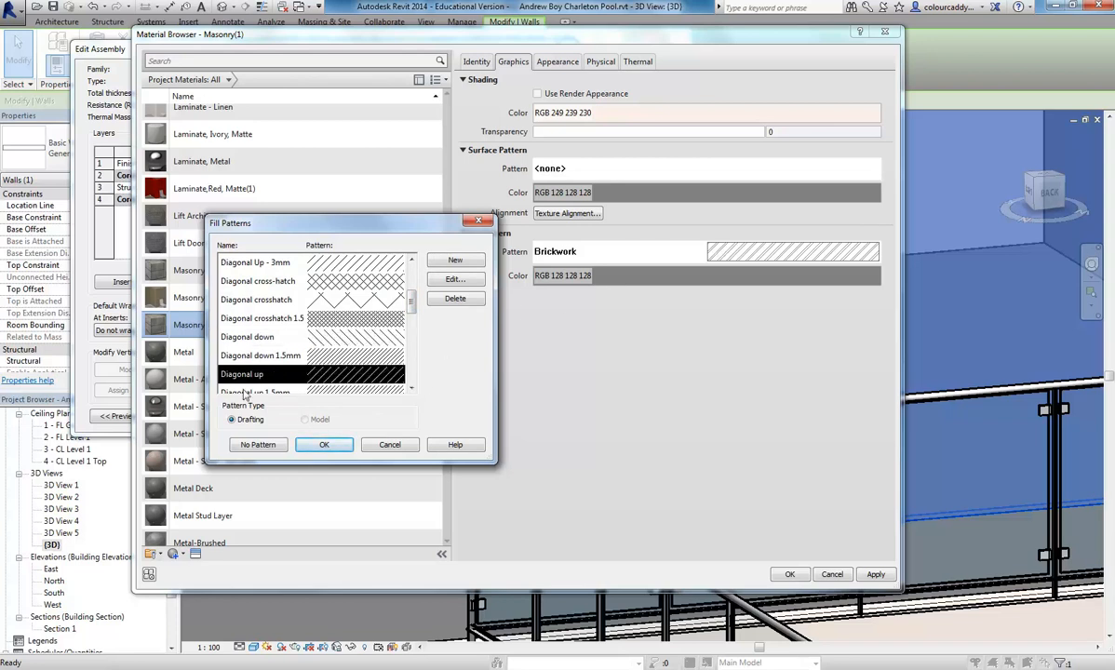
pyautogui.click(324, 444)
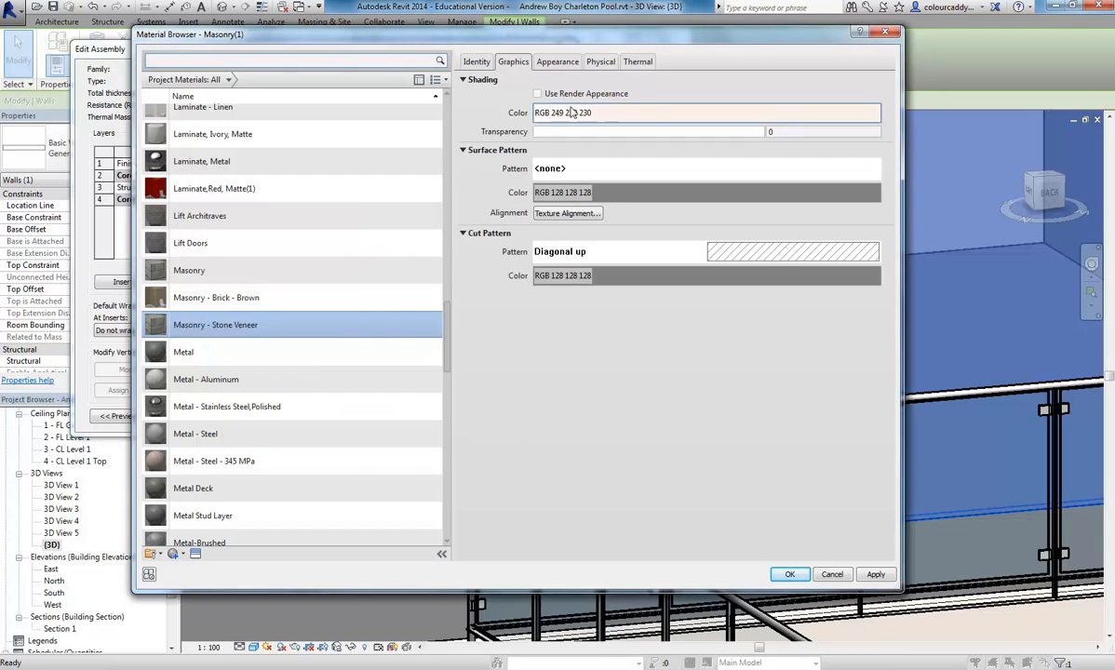
# - Replace the material's appearance asset with Coarse Polished - White from the Stone category of the Appearance Library
pyautogui.click(550, 63)
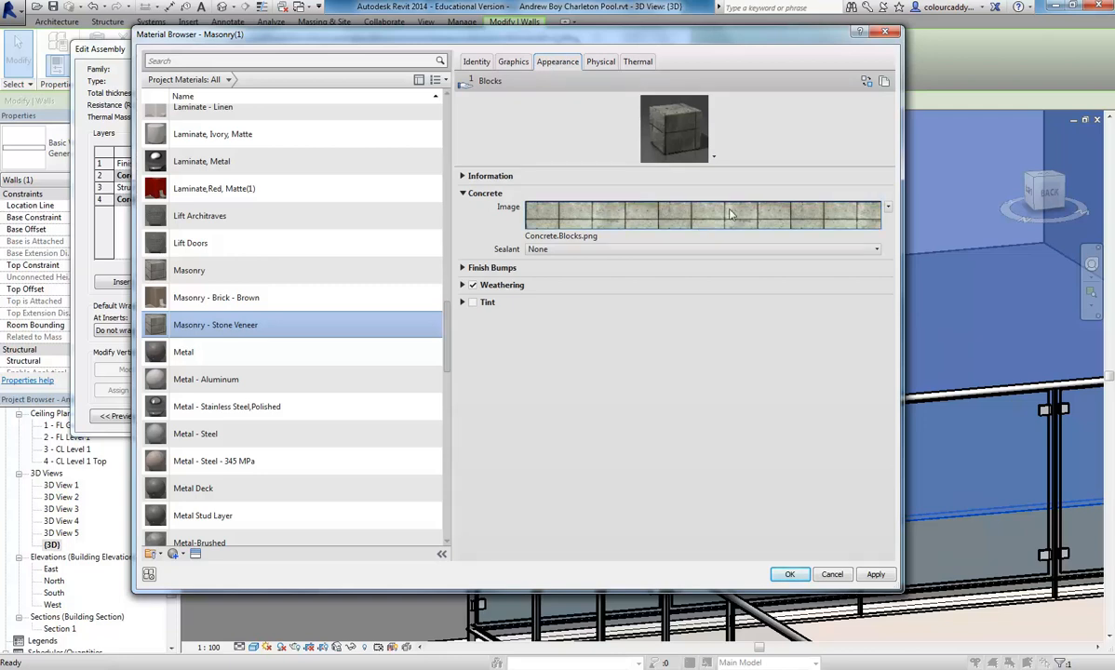
pyautogui.moveTo(729, 217)
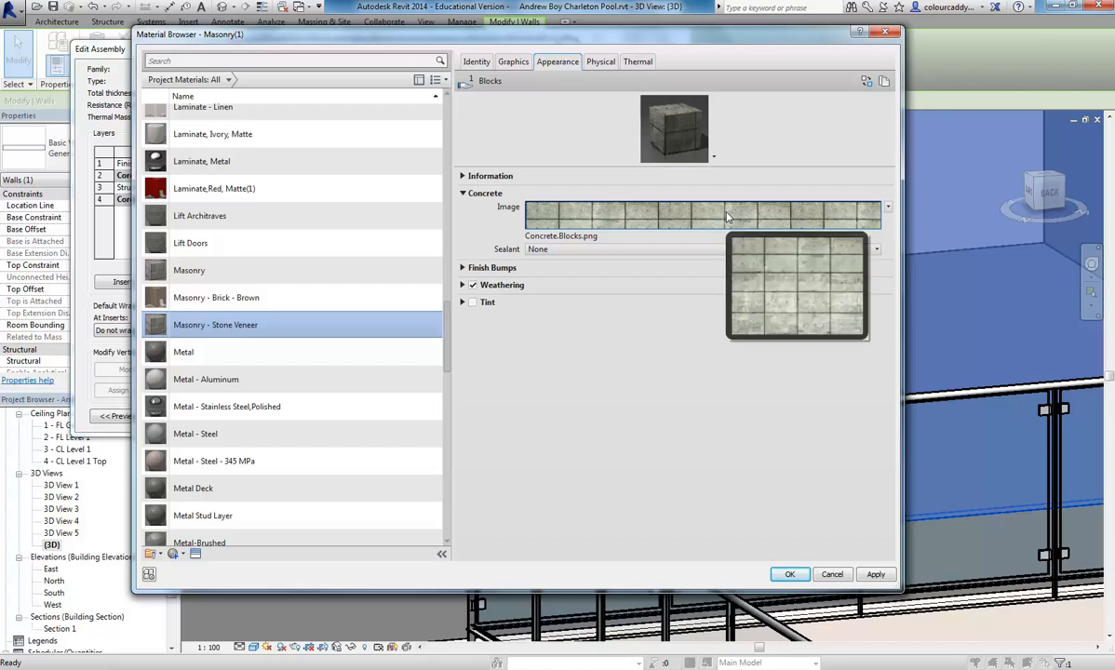
pyautogui.rightClick(562, 64)
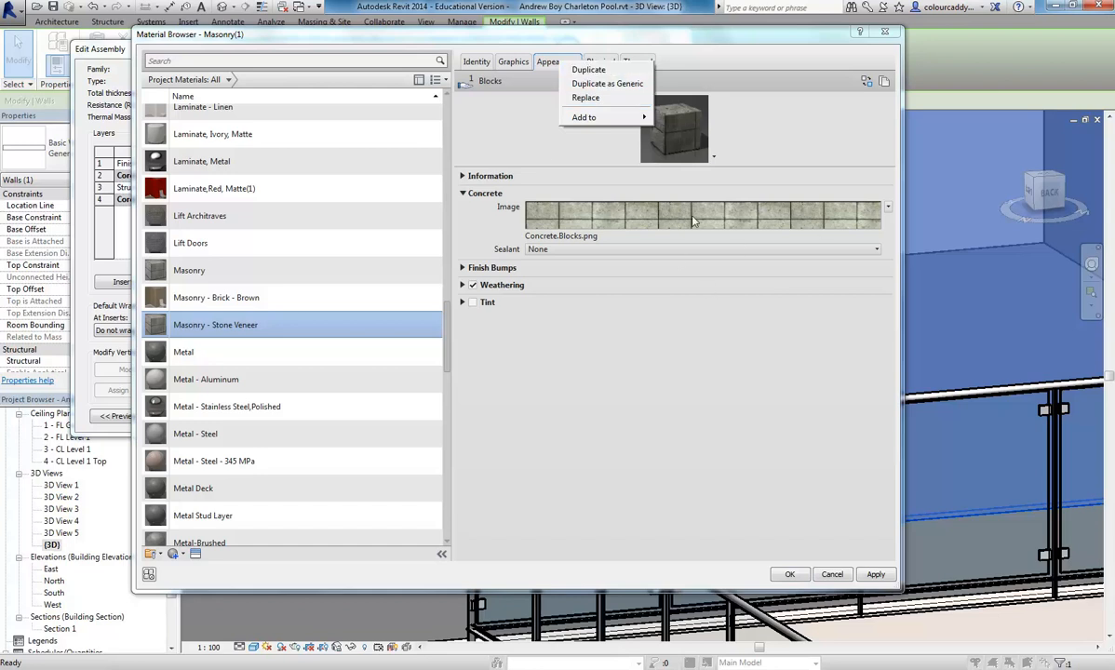
pyautogui.click(587, 99)
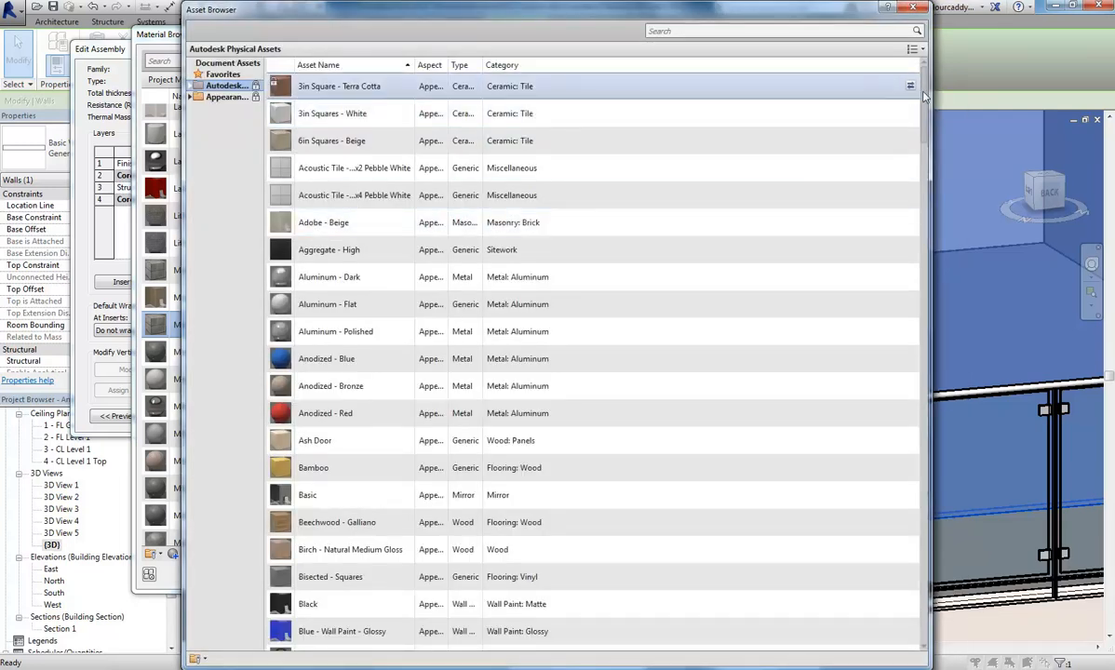
pyautogui.doubleClick(234, 97)
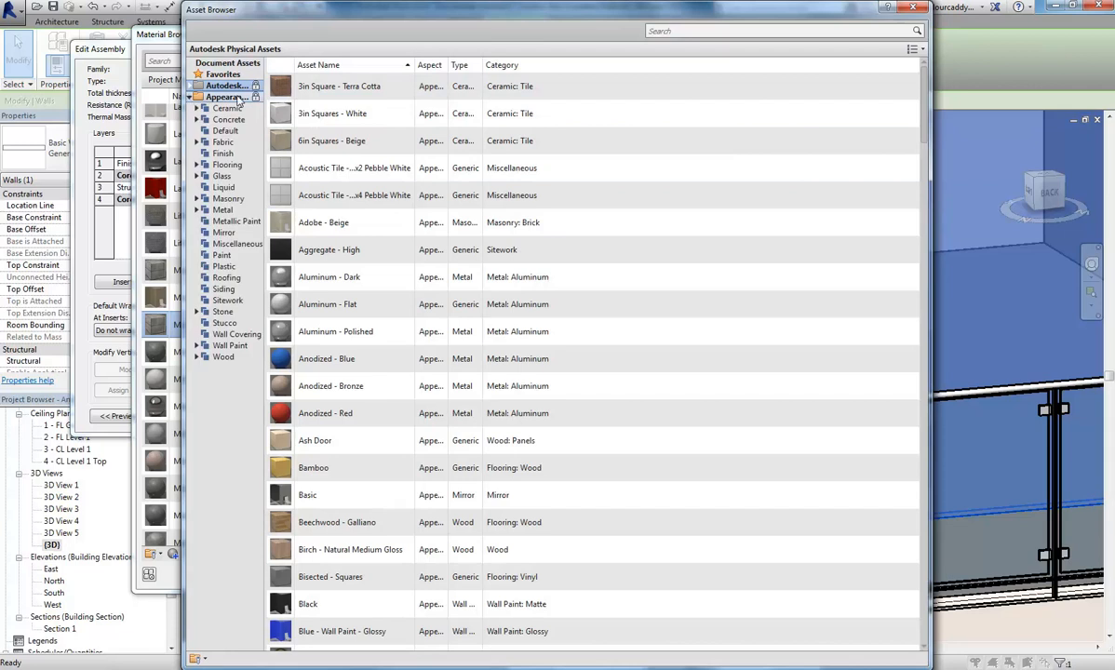
pyautogui.click(223, 311)
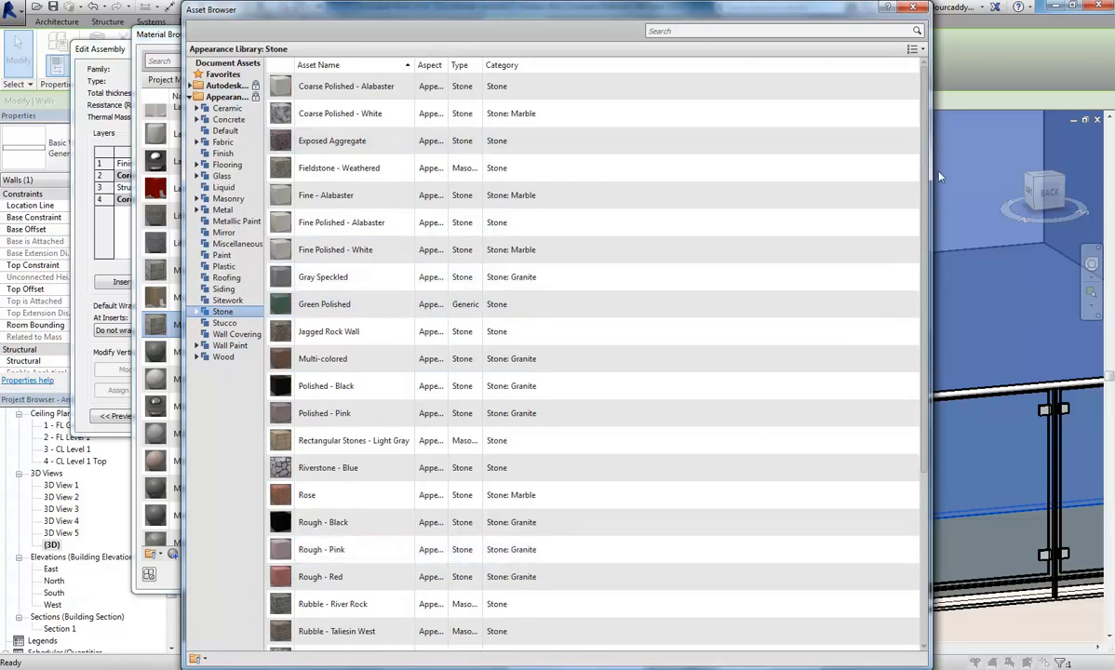
pyautogui.scroll(-3, 903, 349)
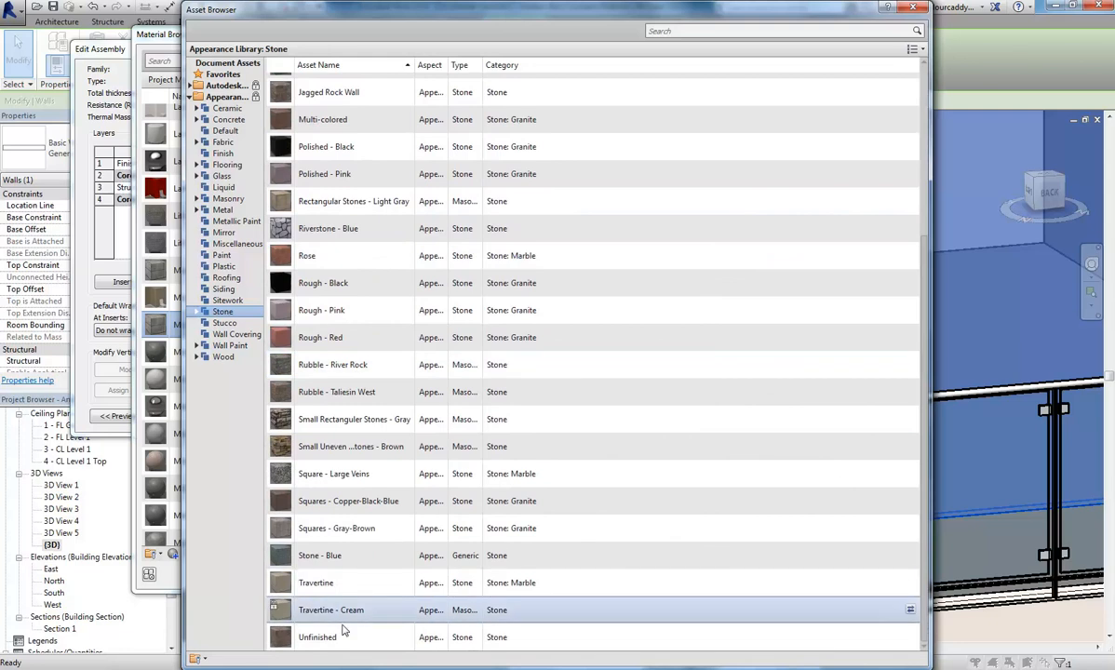
pyautogui.scroll(3, 318, 337)
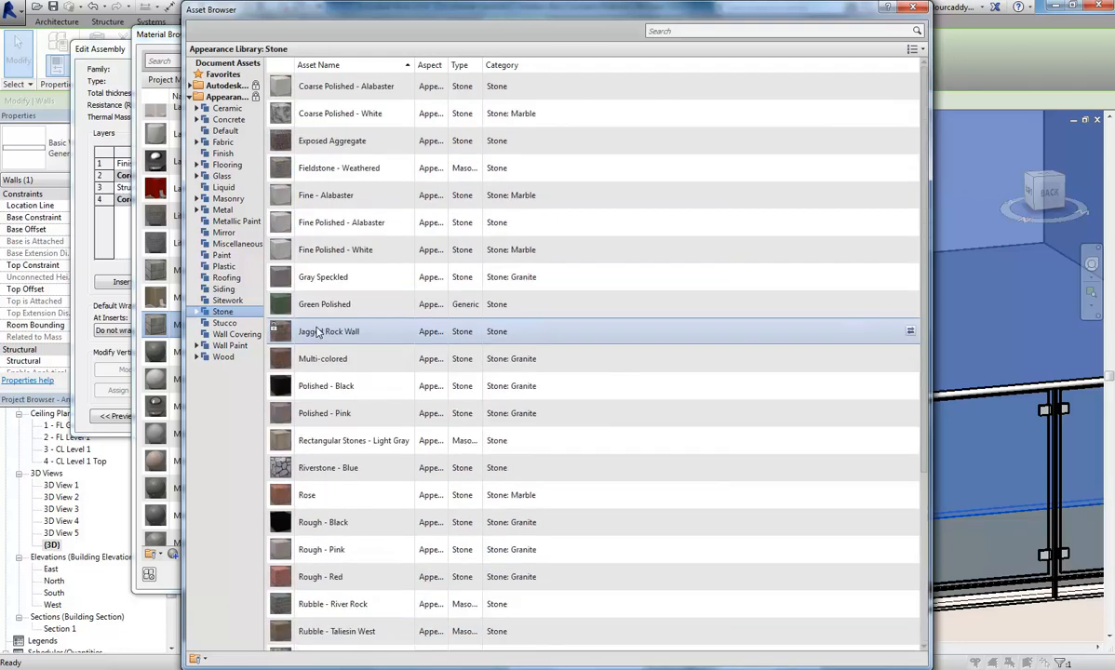
pyautogui.doubleClick(320, 122)
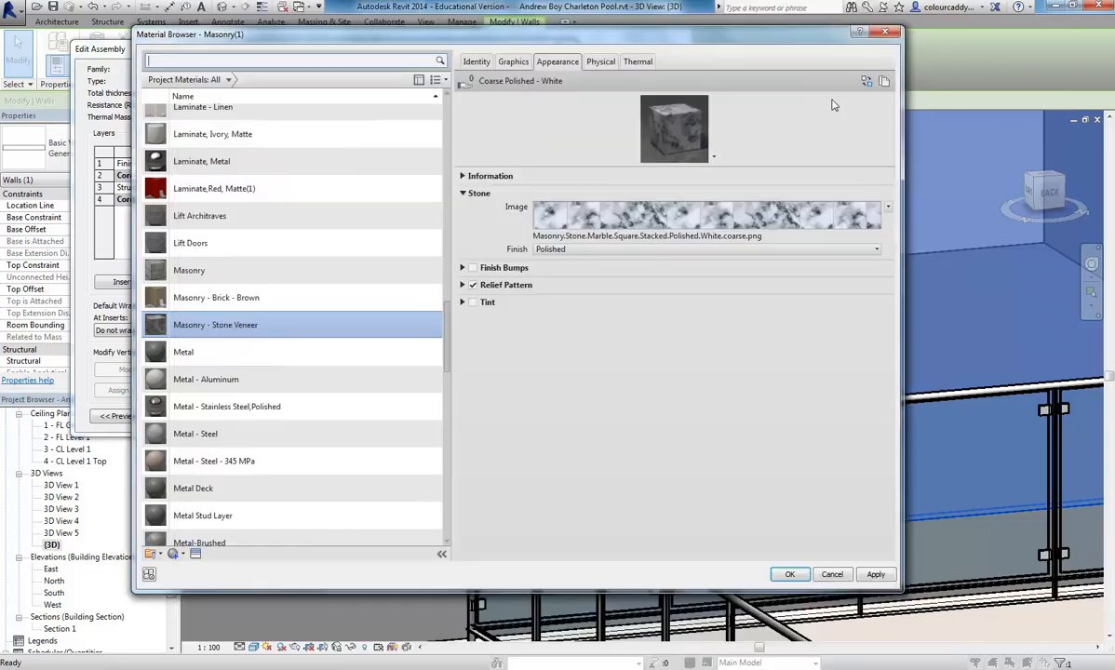
pyautogui.moveTo(702, 227)
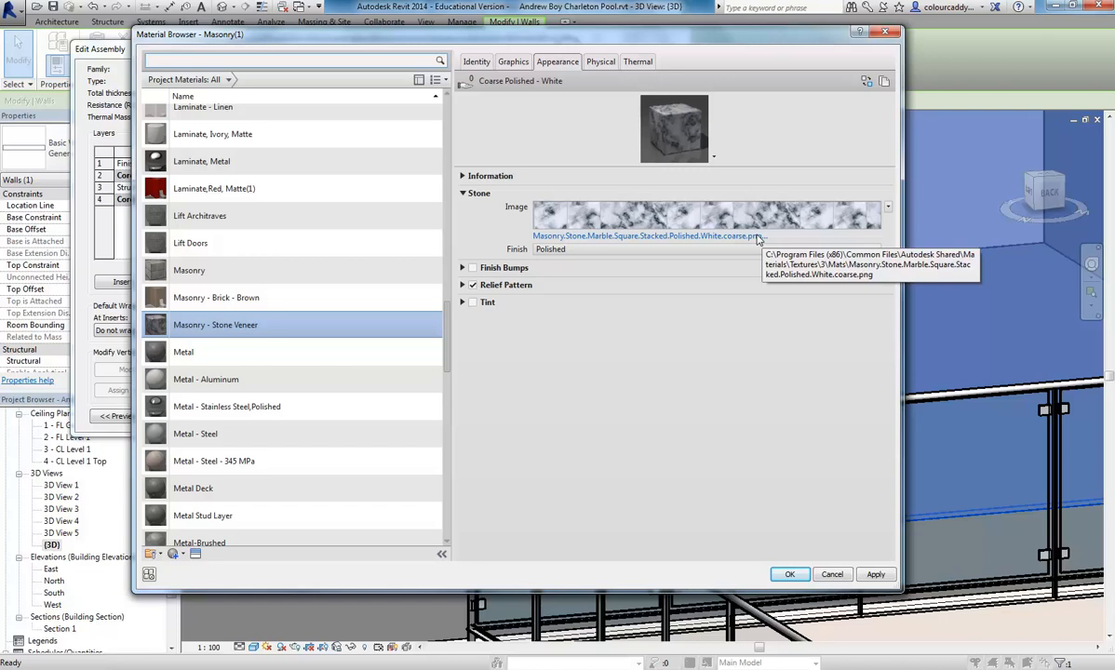
pyautogui.click(703, 243)
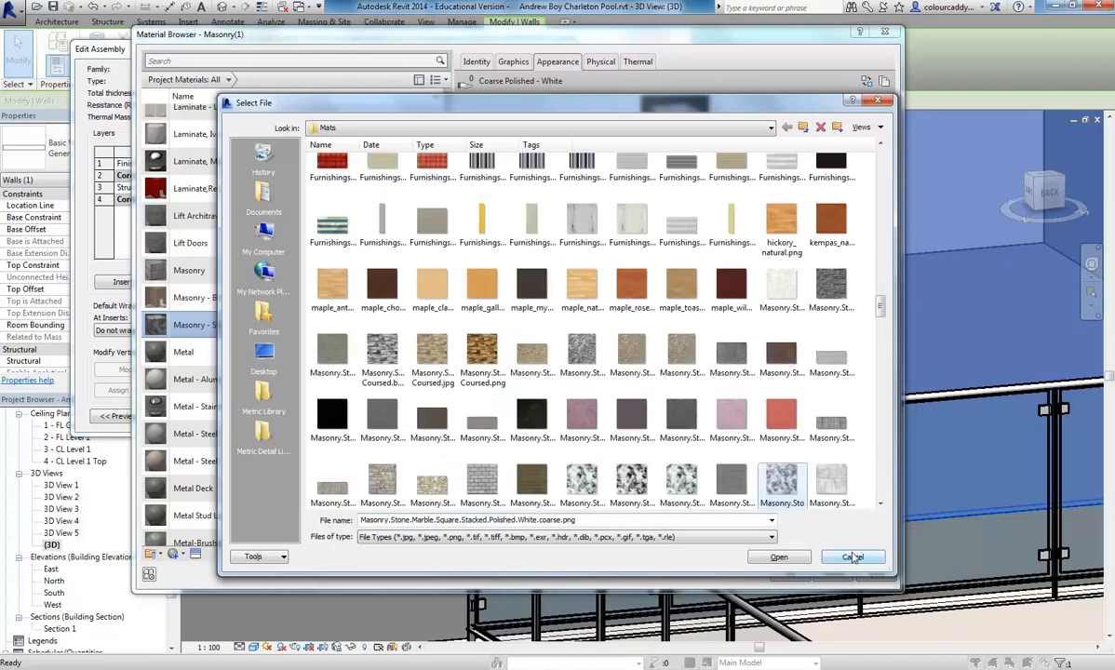
pyautogui.click(853, 558)
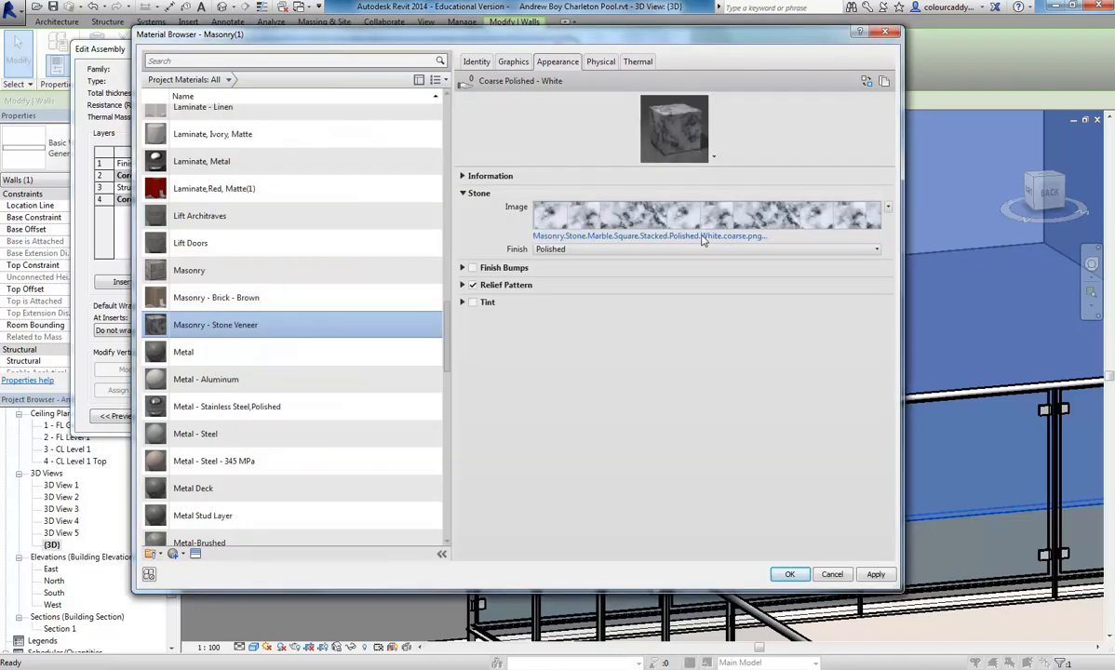
# - Start replacing the stone appearance's image file and browse to EDU_DC_InteriorDesign\Material Images\Stones on the StudentResources (P:) drive
pyautogui.moveTo(703, 221)
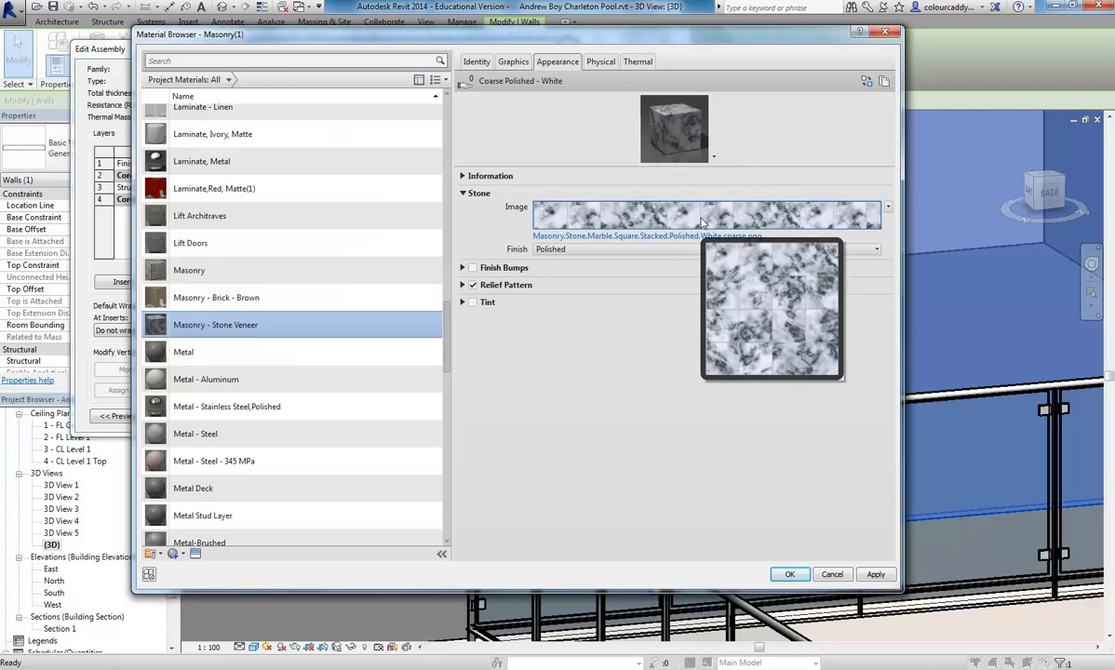
pyautogui.click(703, 236)
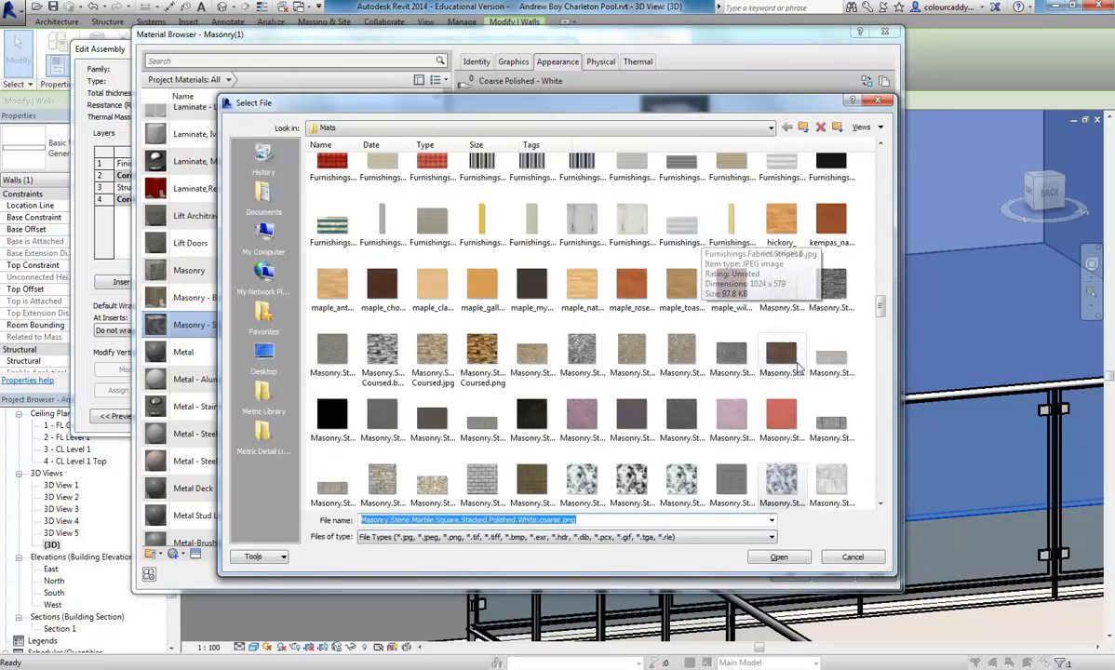
pyautogui.scroll(-3, 879, 319)
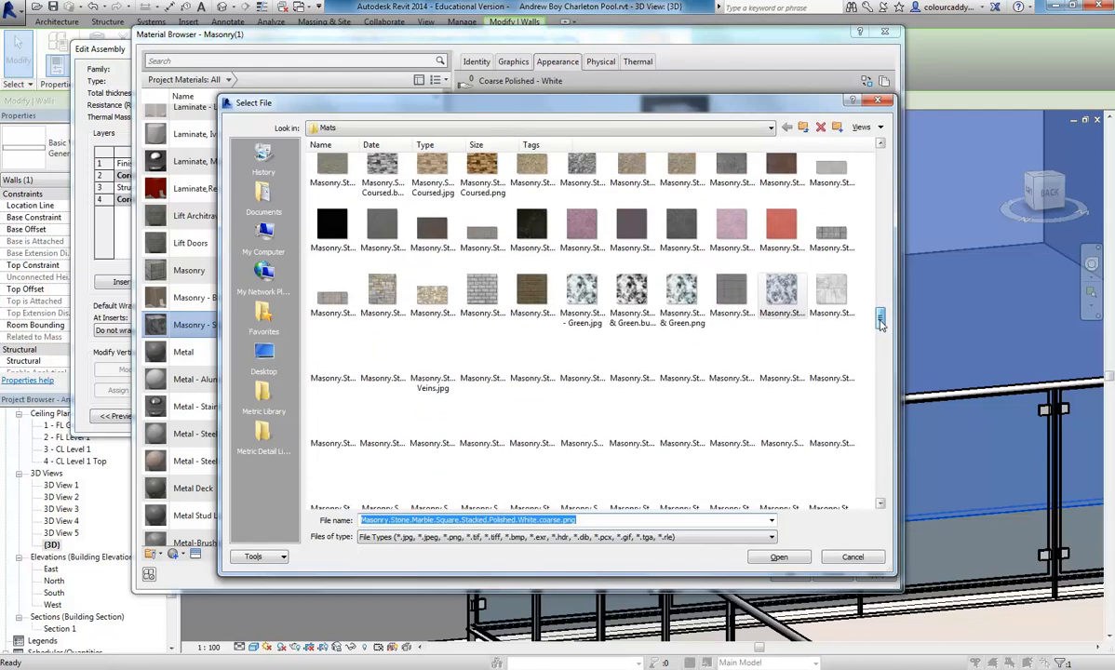
pyautogui.moveTo(880, 321); pyautogui.dragTo(879, 365)
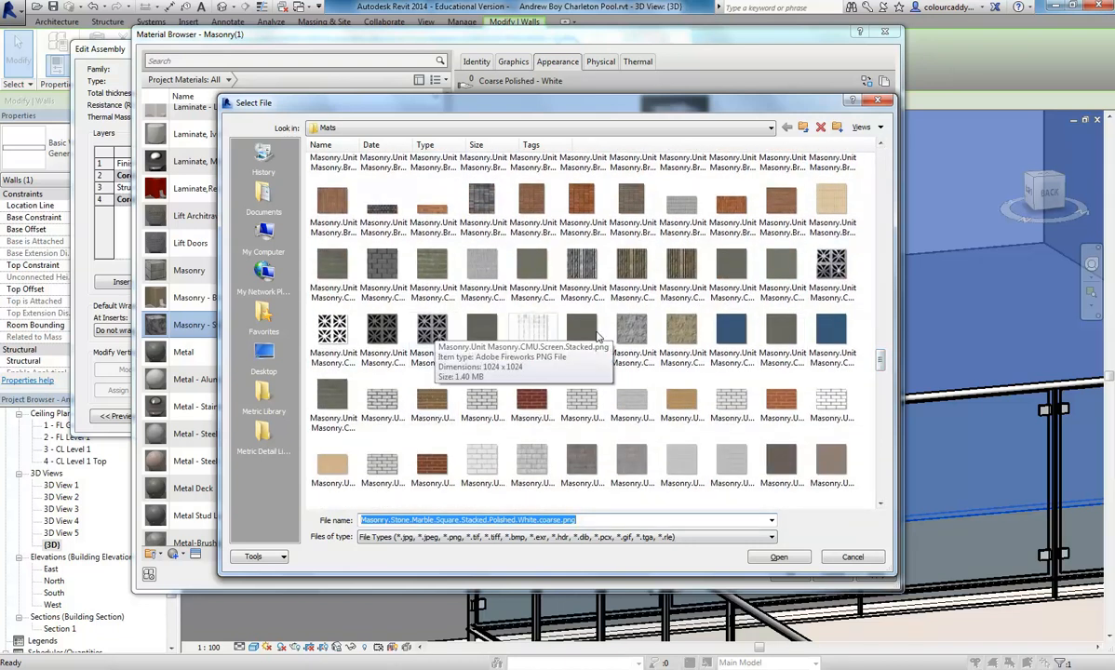
pyautogui.moveTo(879, 362); pyautogui.dragTo(879, 162)
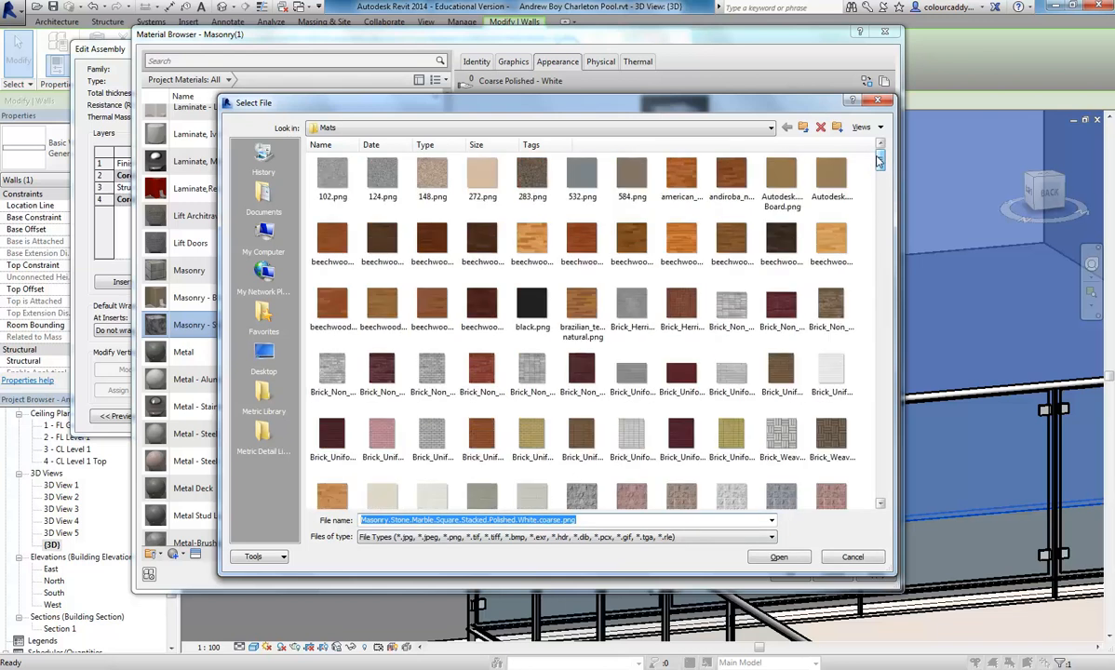
pyautogui.click(681, 131)
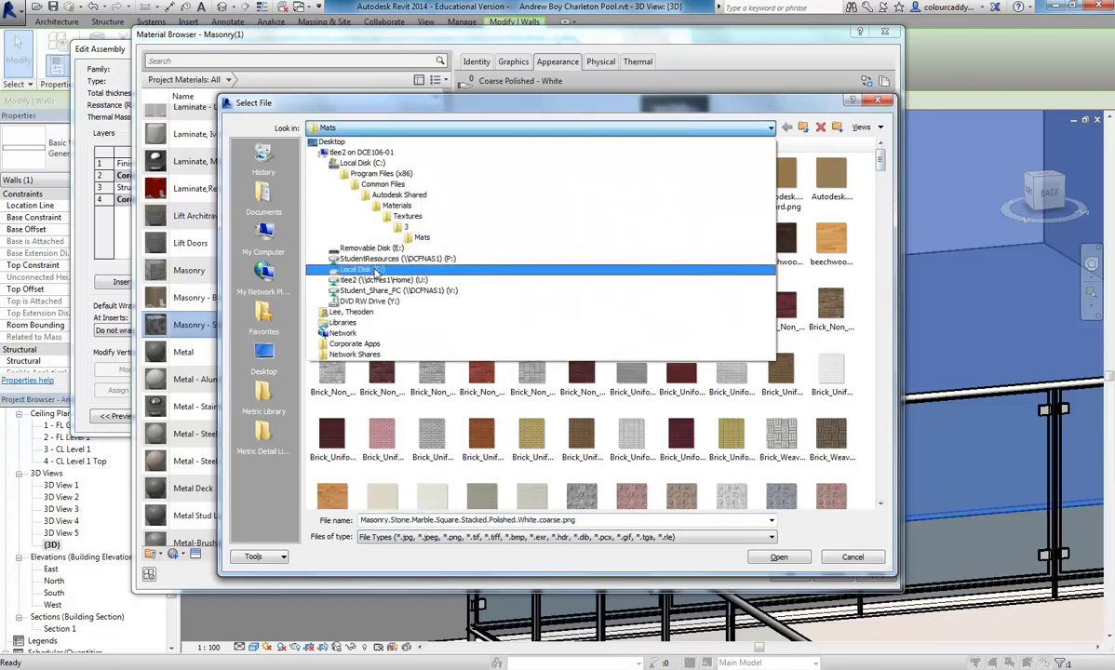
pyautogui.click(447, 260)
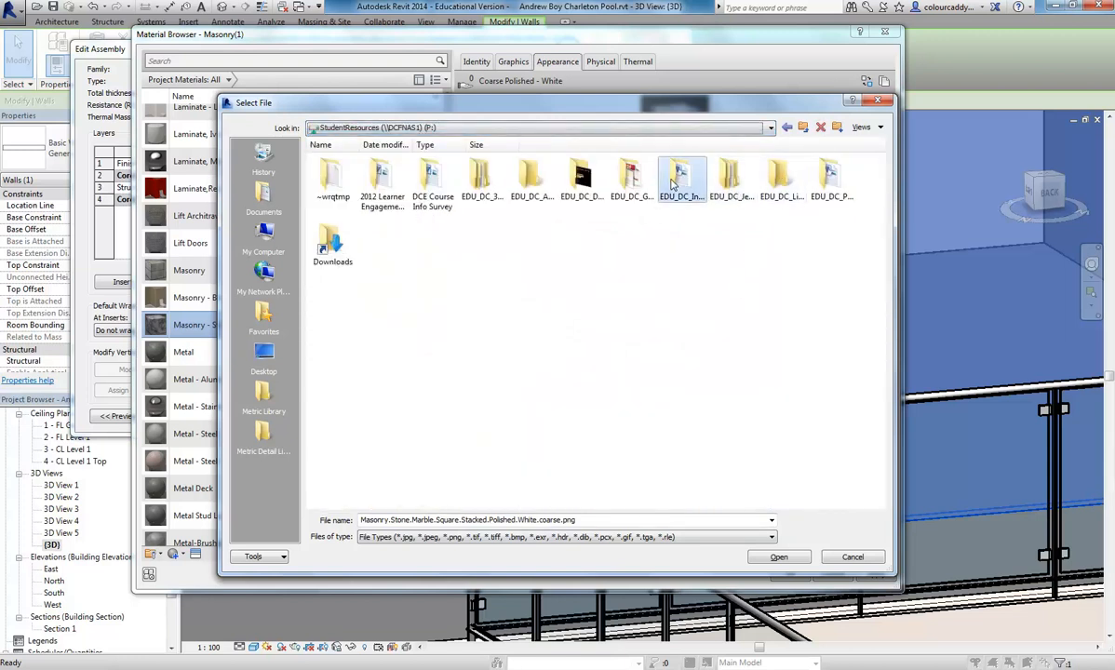
pyautogui.doubleClick(680, 177)
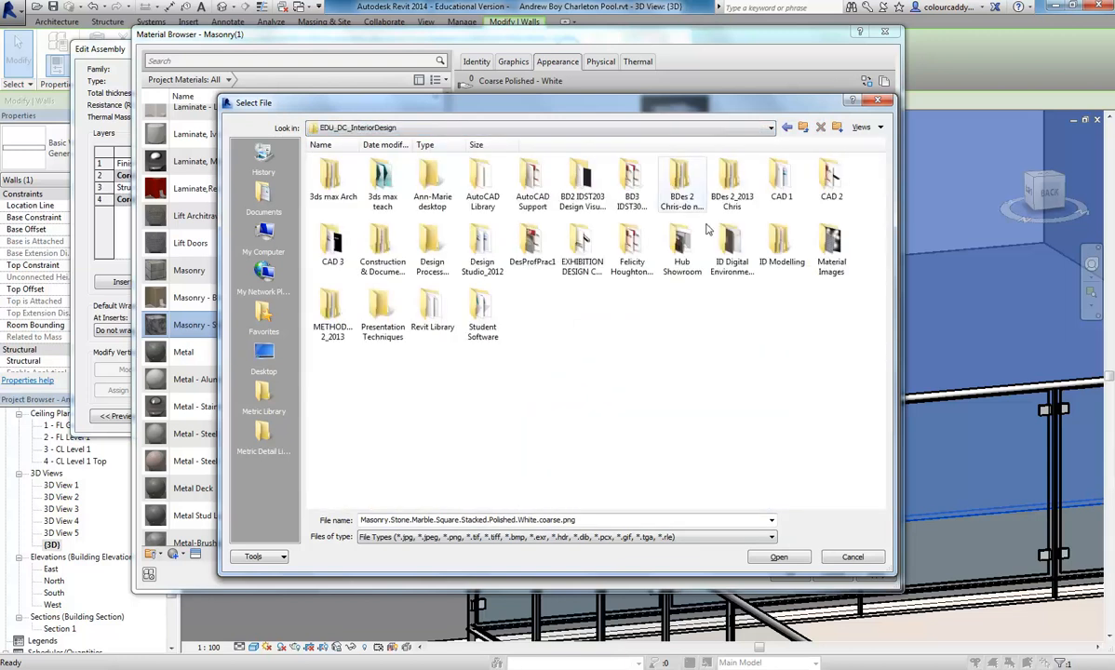
pyautogui.doubleClick(831, 244)
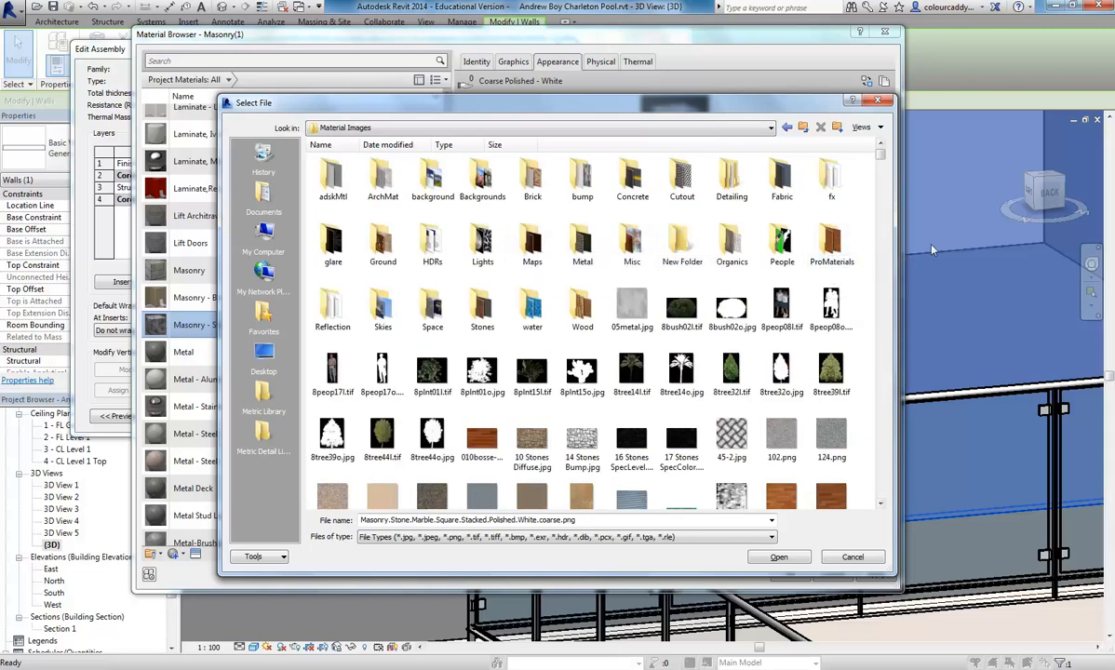
pyautogui.doubleClick(482, 312)
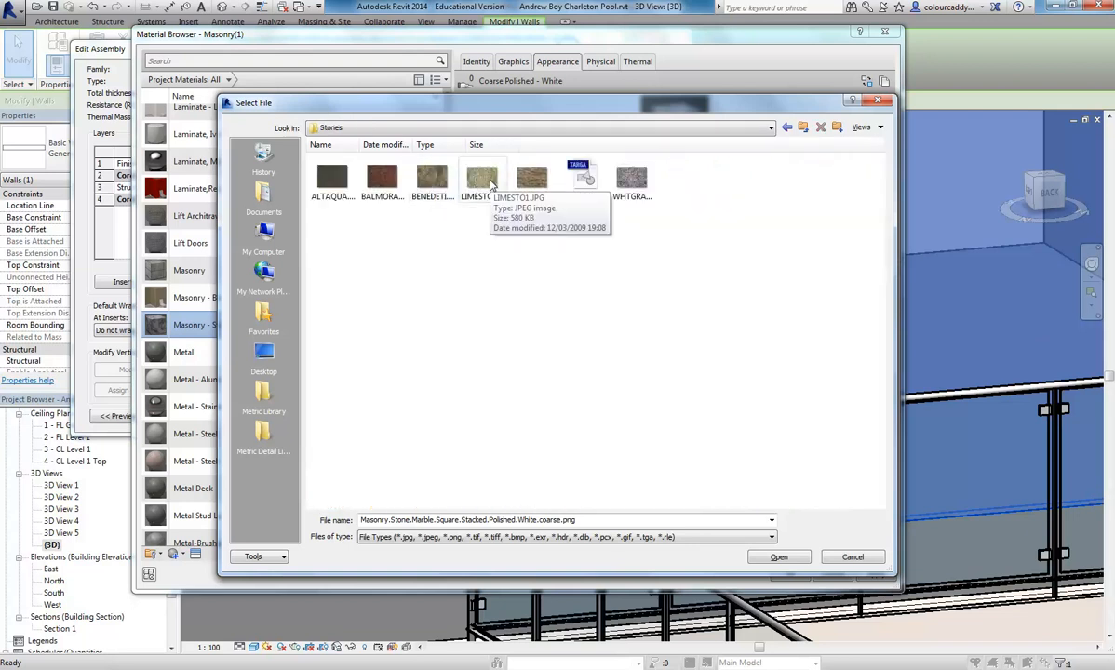
pyautogui.click(436, 184)
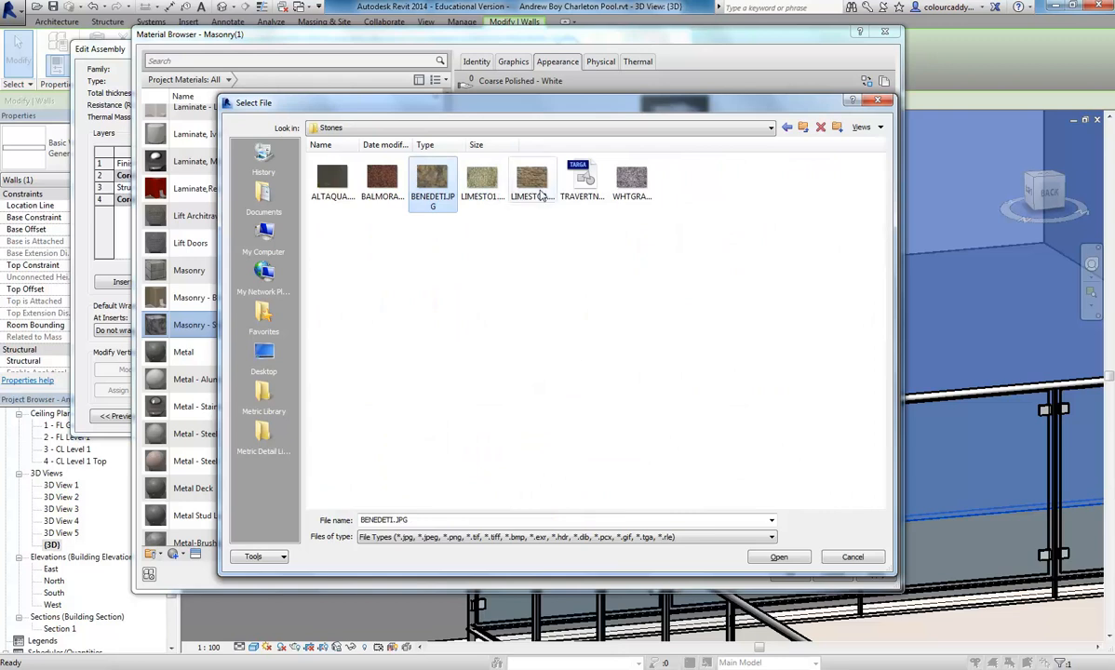
pyautogui.click(483, 179)
pyautogui.click(434, 186)
# - Load marbteal.jpg from the Material Images folder as the stone appearance's image
pyautogui.click(802, 130)
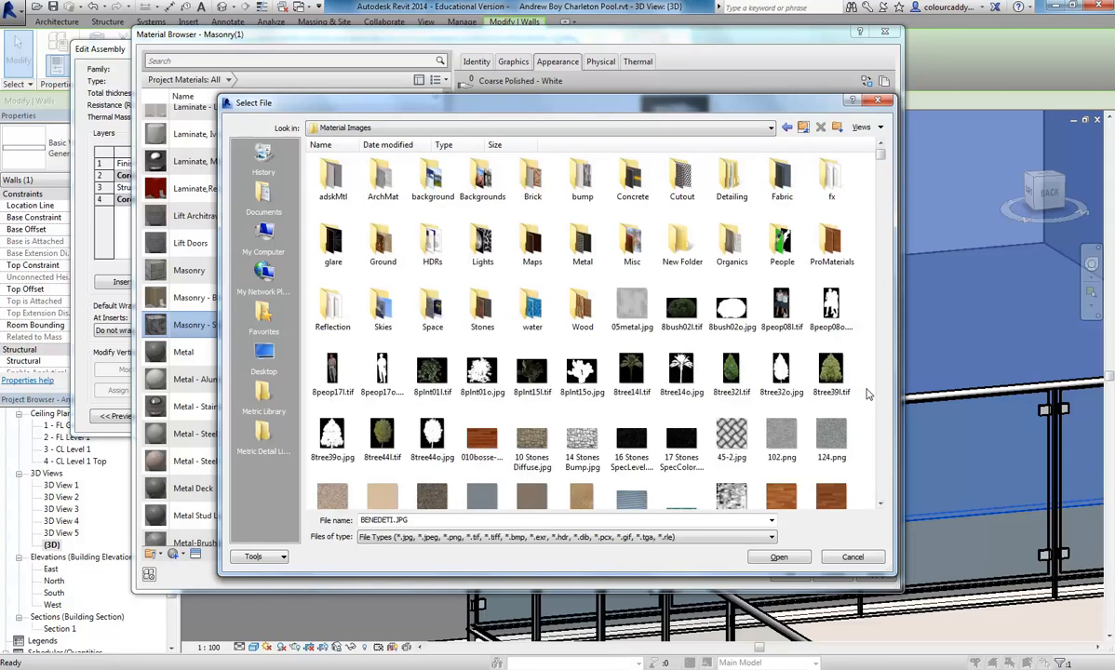
pyautogui.scroll(-8, 708, 345)
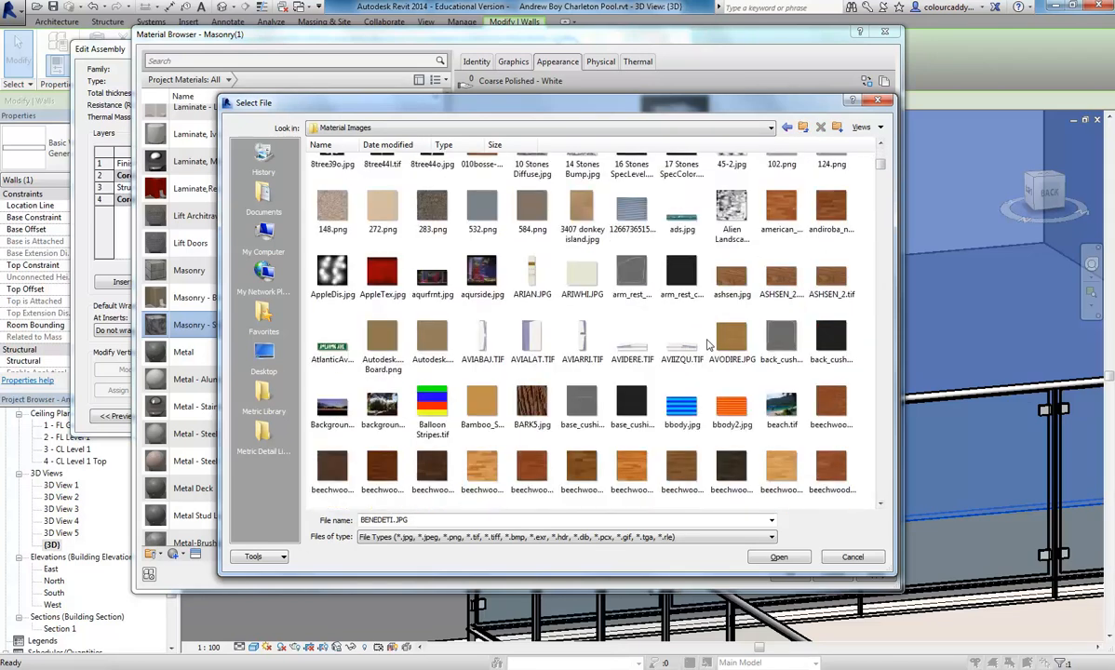
pyautogui.scroll(-2, 707, 344)
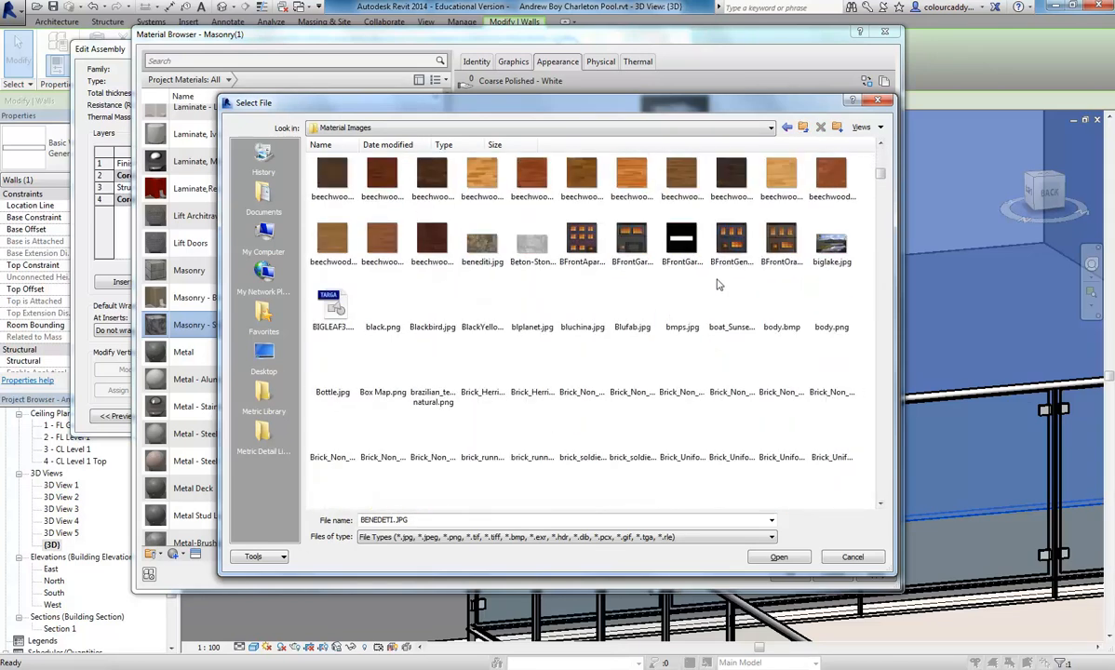
pyautogui.scroll(-2, 559, 300)
pyautogui.scroll(-8, 559, 300)
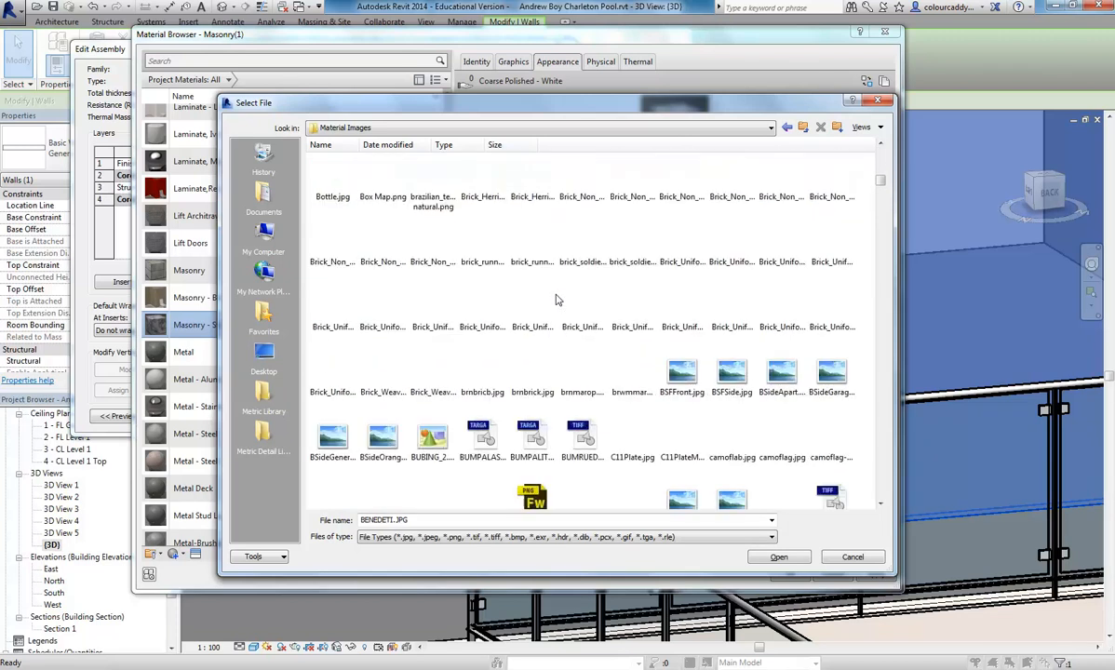
pyautogui.scroll(-9, 557, 299)
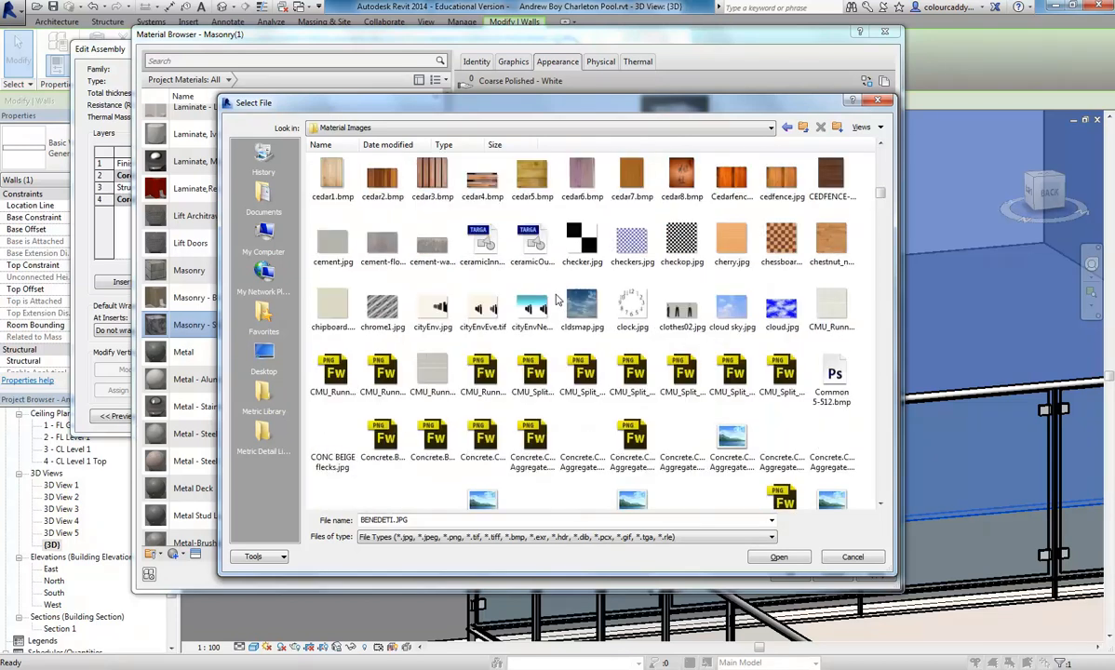
pyautogui.scroll(-15, 557, 300)
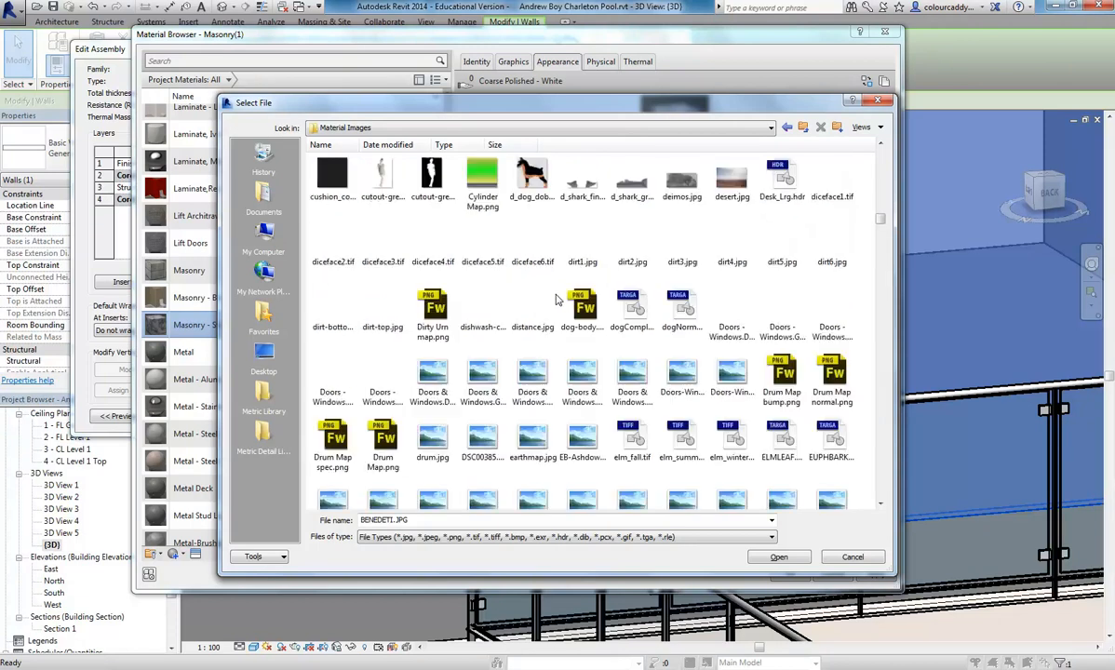
pyautogui.scroll(-6, 557, 300)
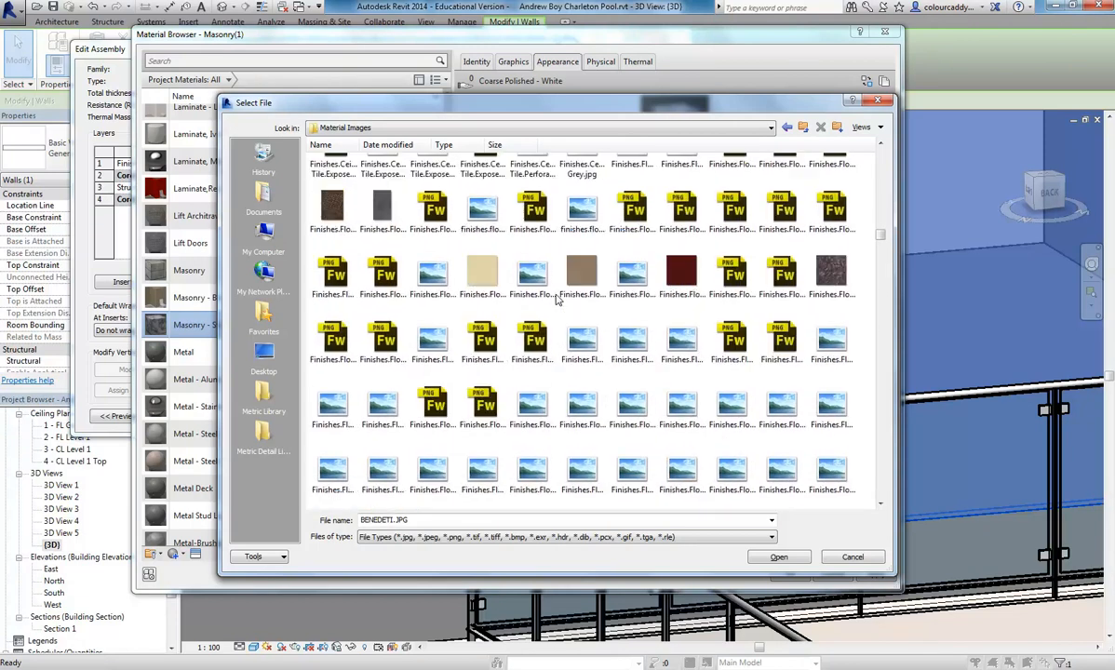
pyautogui.scroll(-5, 557, 300)
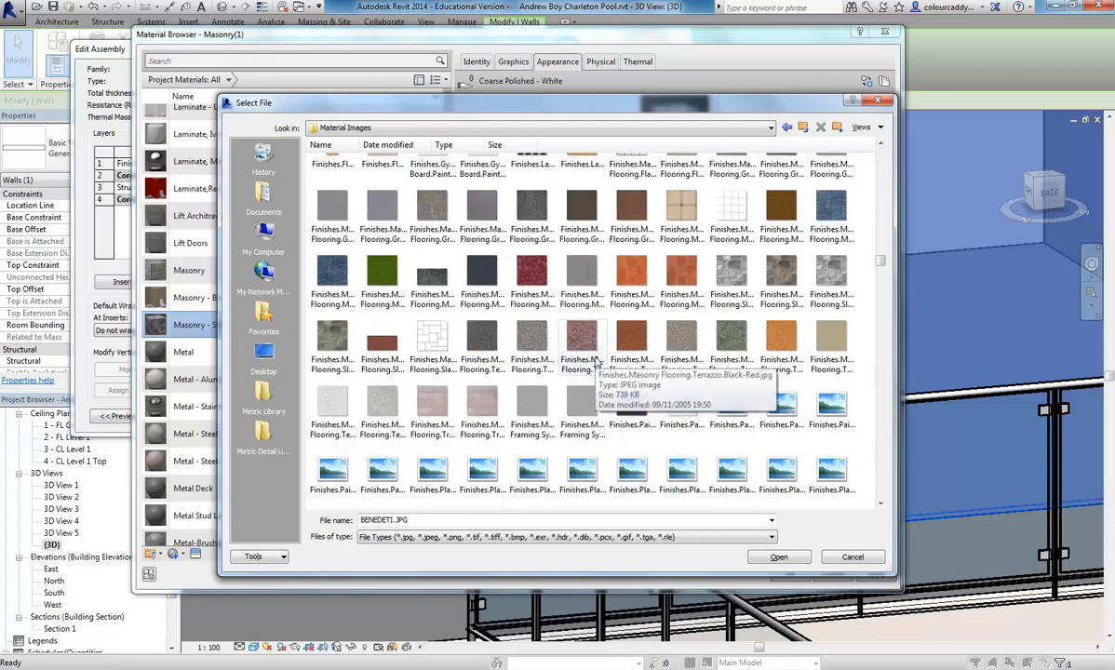
pyautogui.scroll(-2, 588, 361)
pyautogui.scroll(-8, 580, 360)
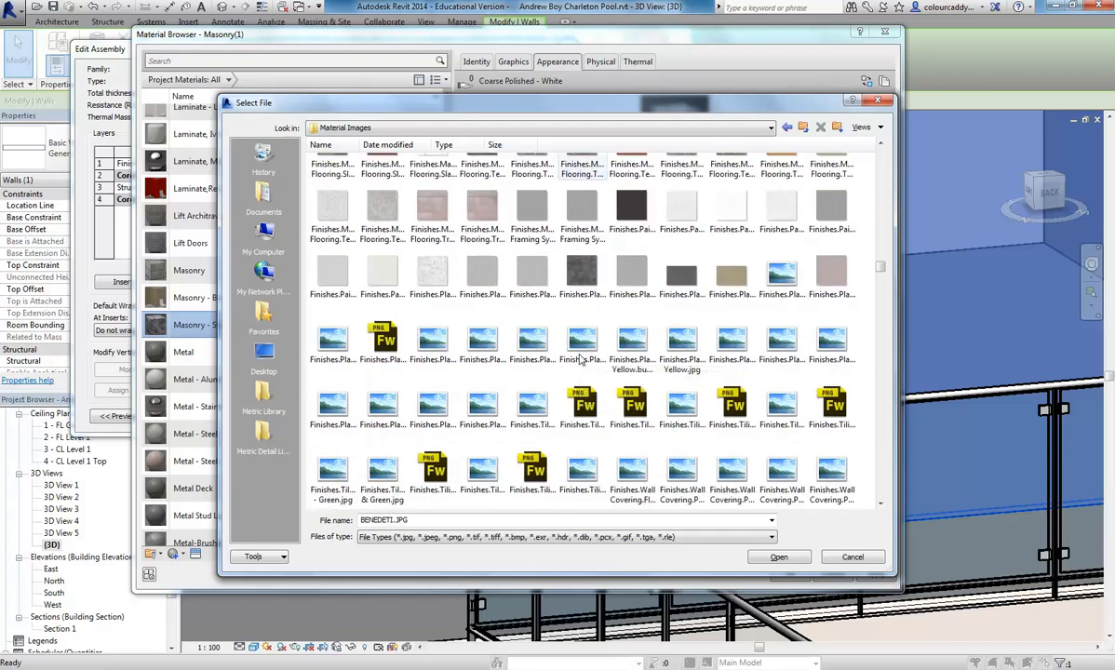
pyautogui.scroll(-6, 580, 359)
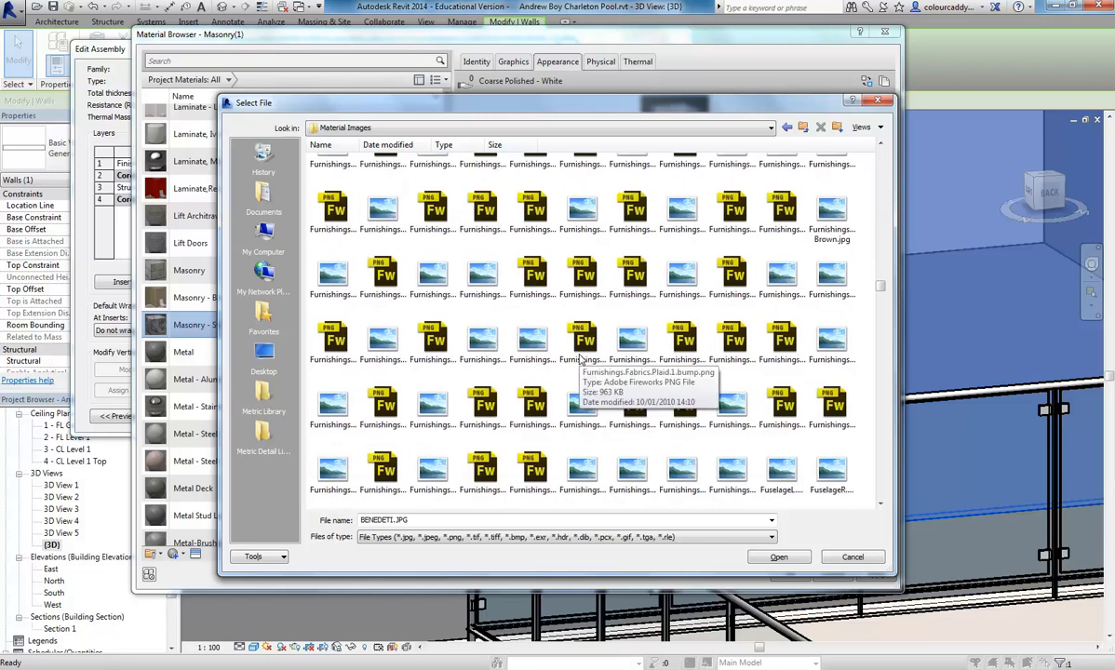
pyautogui.scroll(-5, 580, 359)
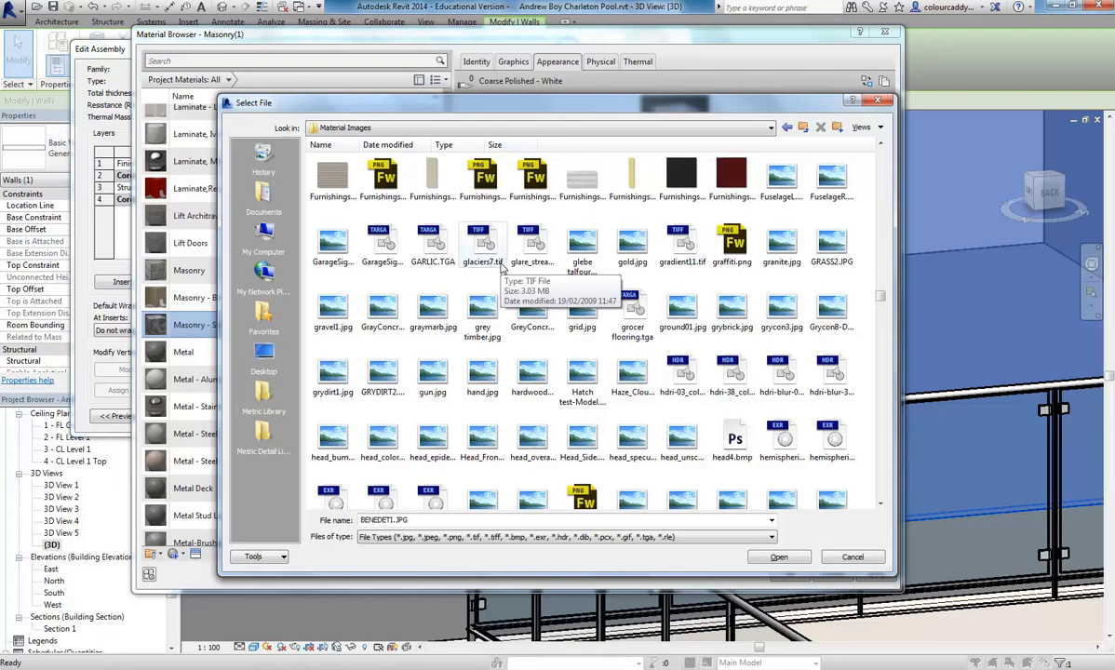
pyautogui.scroll(-5, 559, 391)
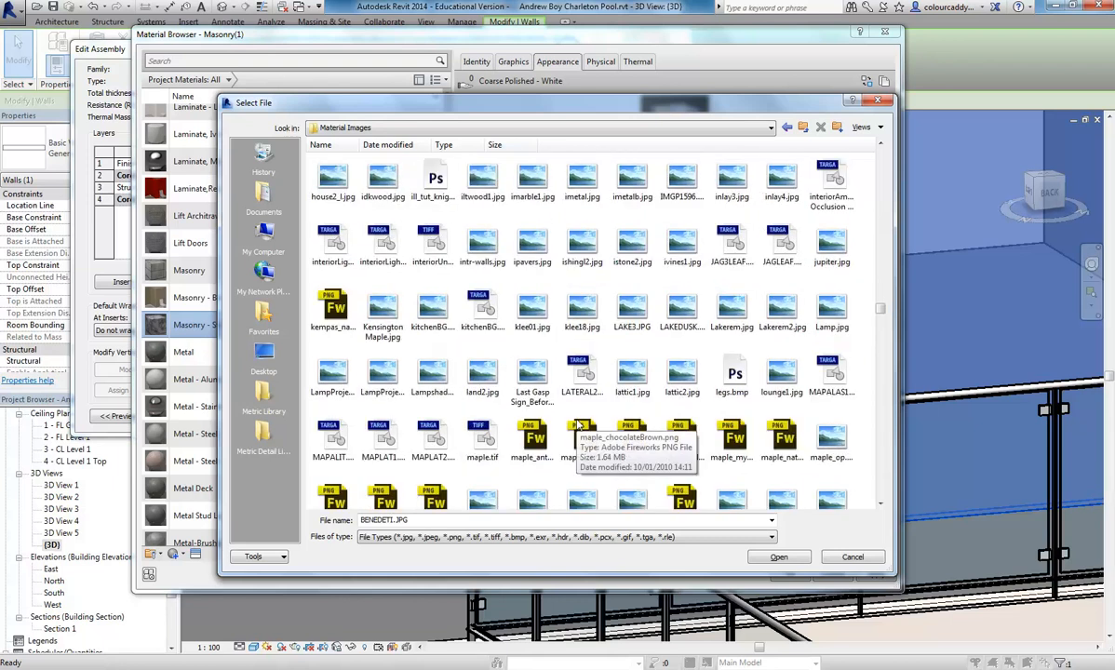
pyautogui.scroll(-5, 534, 311)
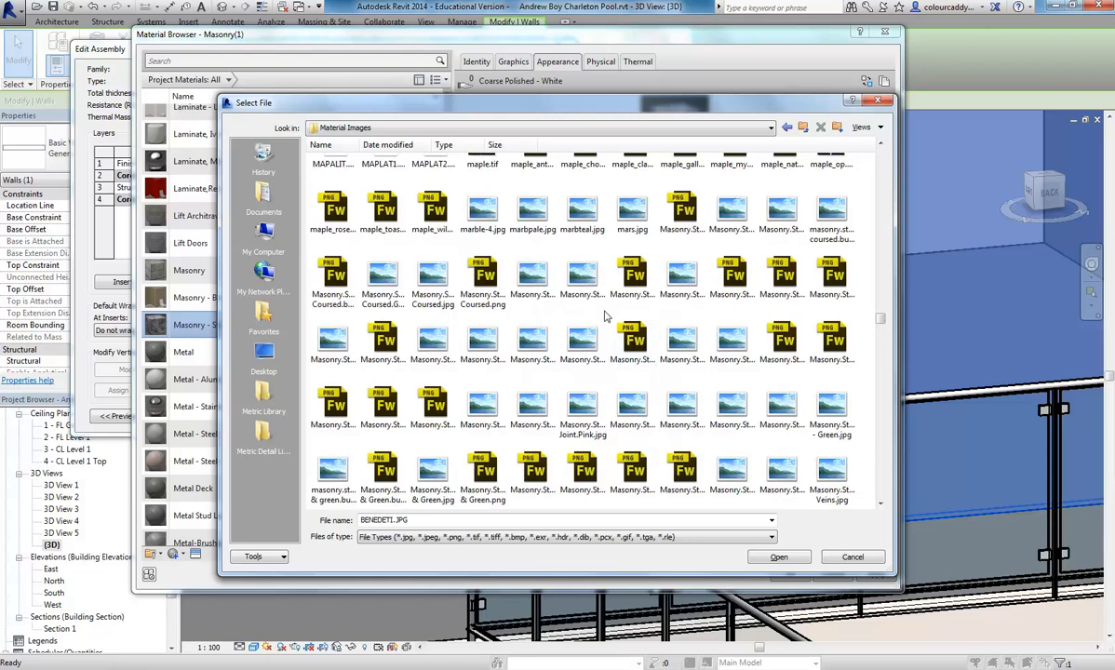
pyautogui.click(579, 216)
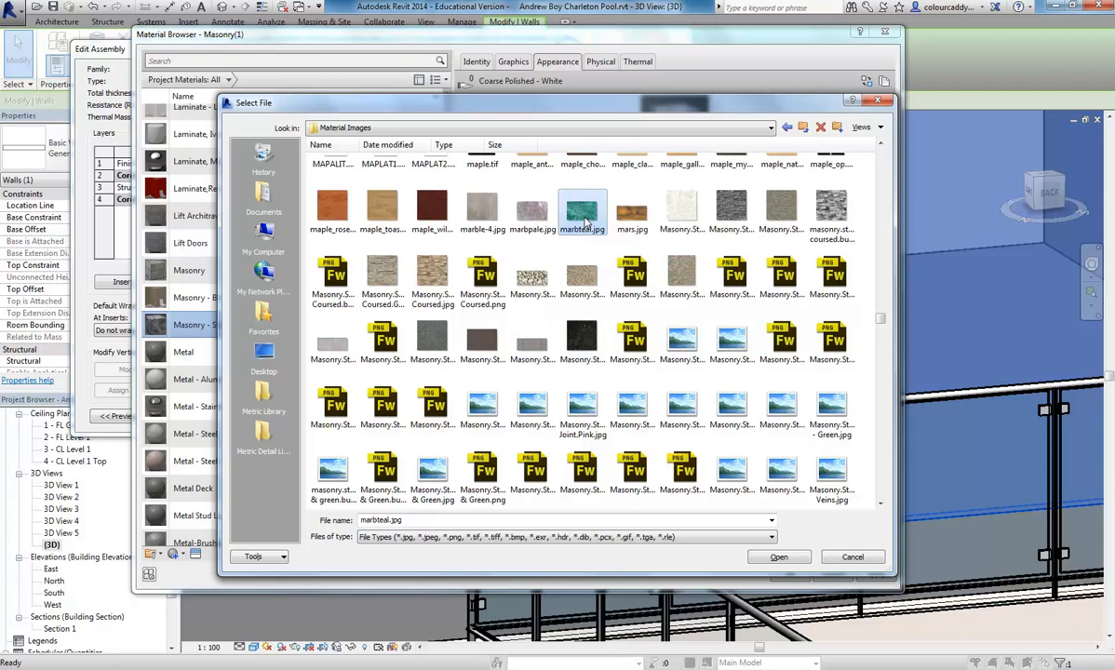
pyautogui.scroll(2, 585, 221)
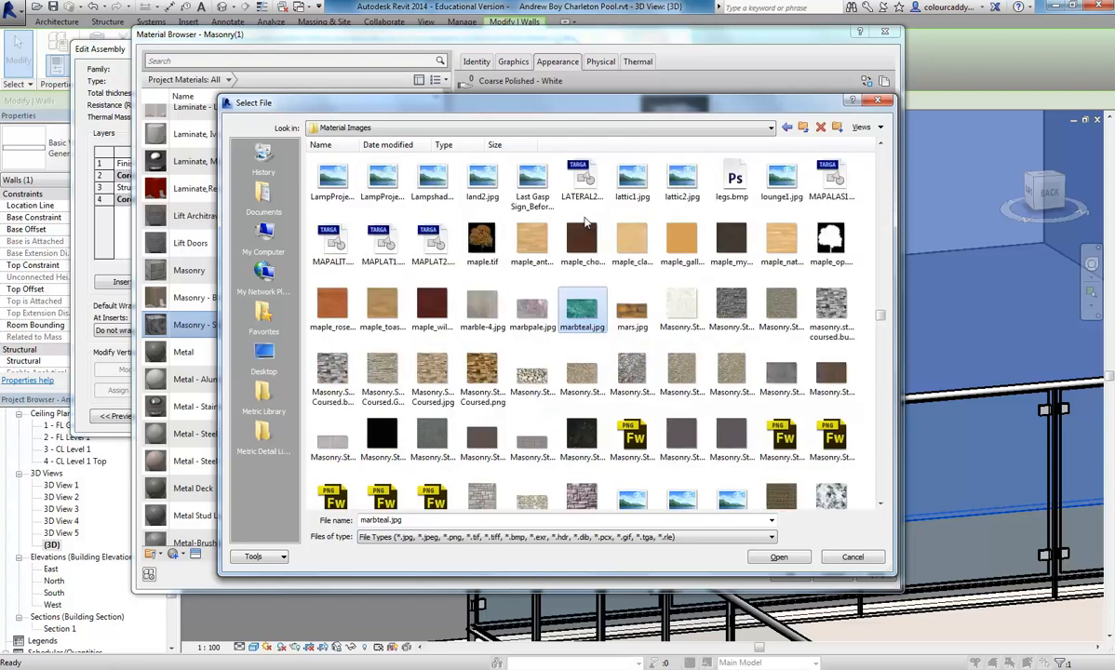
pyautogui.scroll(-2, 585, 222)
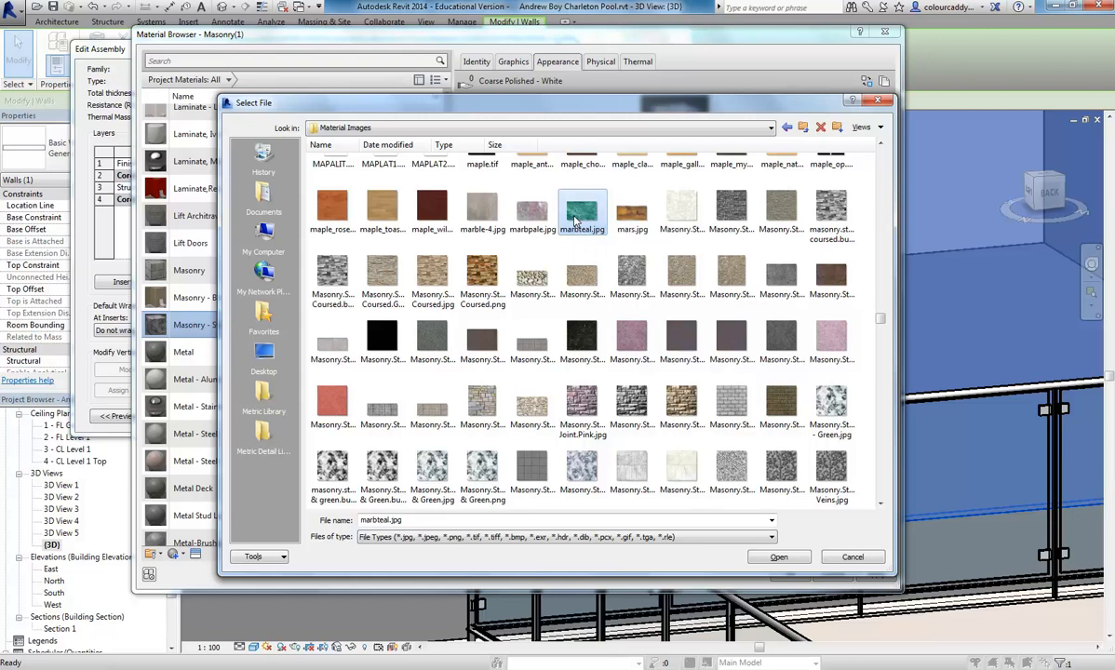
pyautogui.click(778, 560)
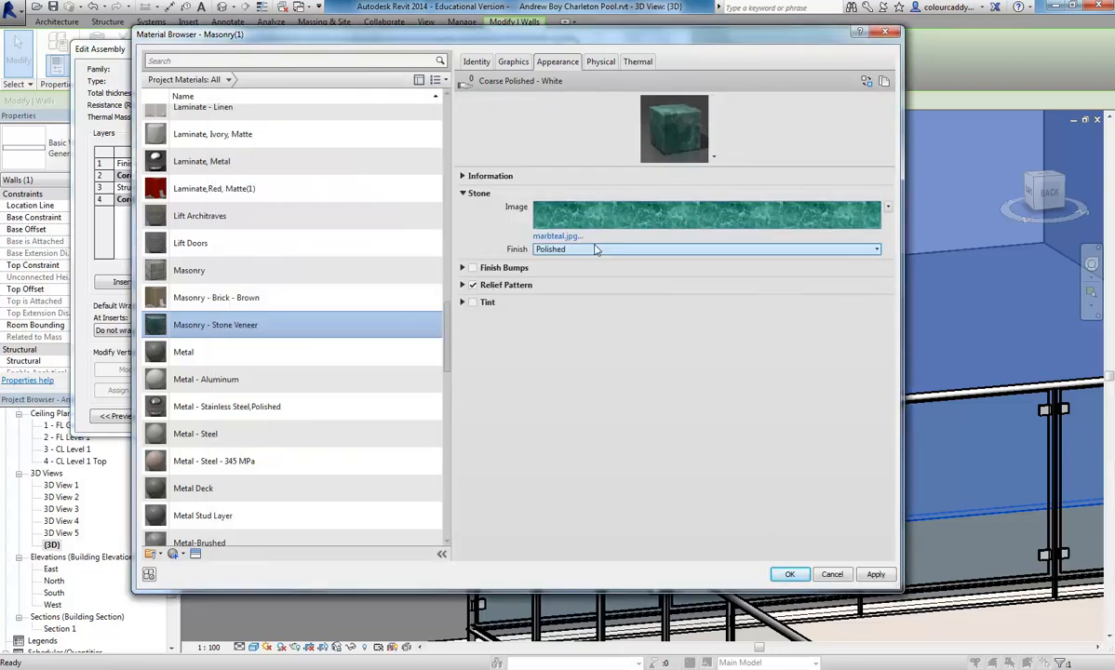
# - Review the sample size and offset settings of the marbteal.jpg texture in the Texture Editor
pyautogui.click(667, 215)
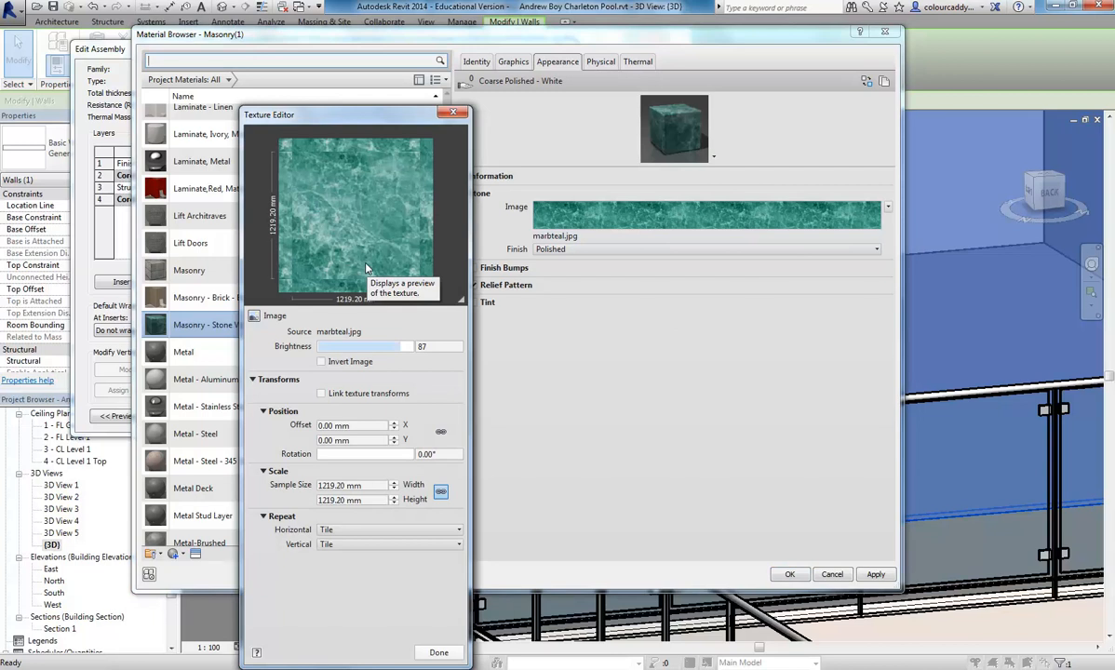
pyautogui.moveTo(373, 116); pyautogui.dragTo(418, 42)
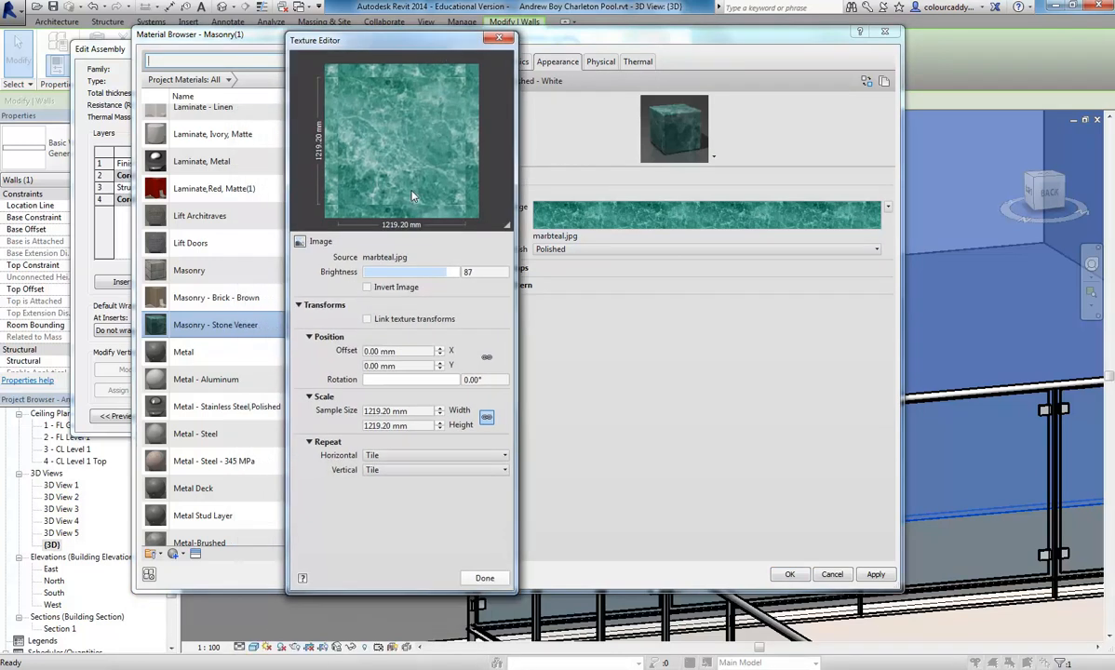
pyautogui.doubleClick(423, 412)
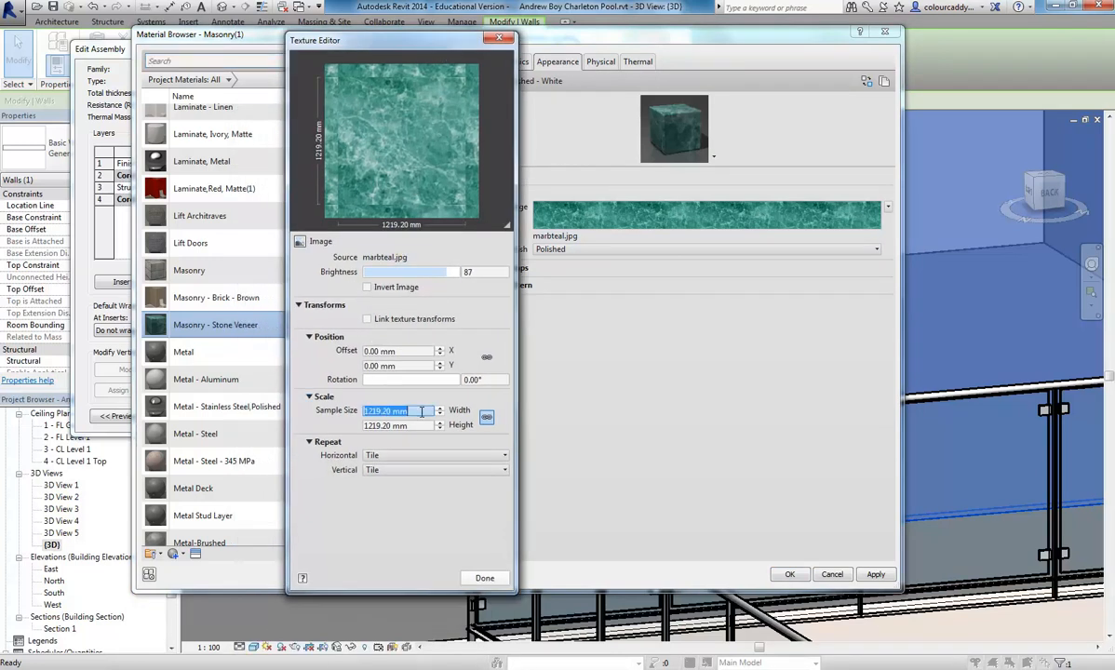
pyautogui.doubleClick(421, 426)
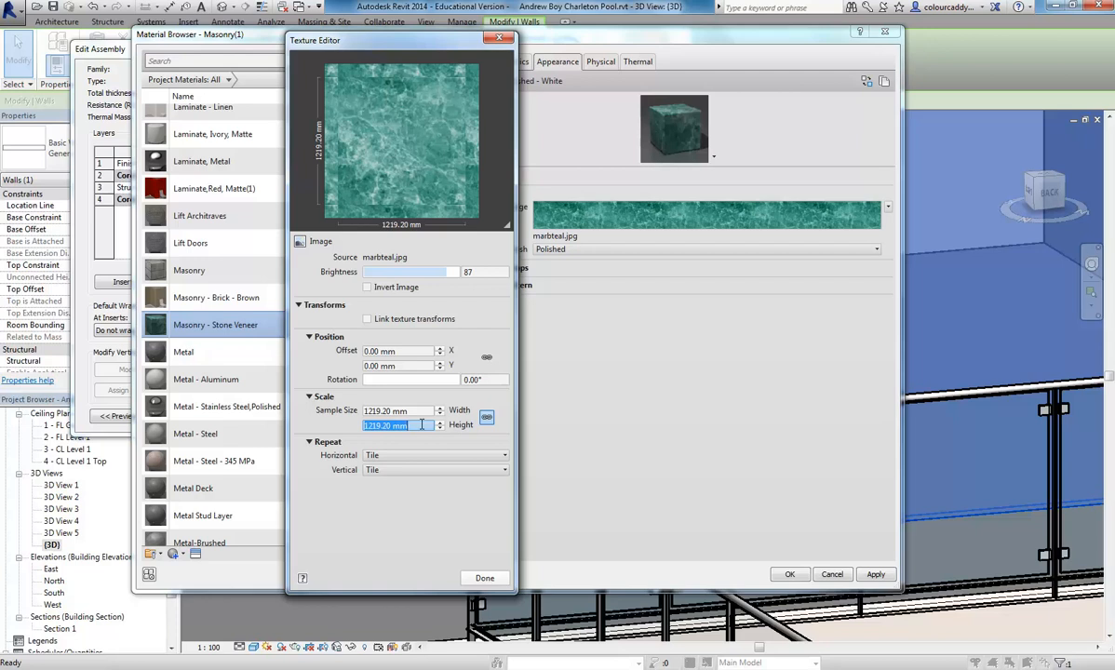
pyautogui.click(419, 410)
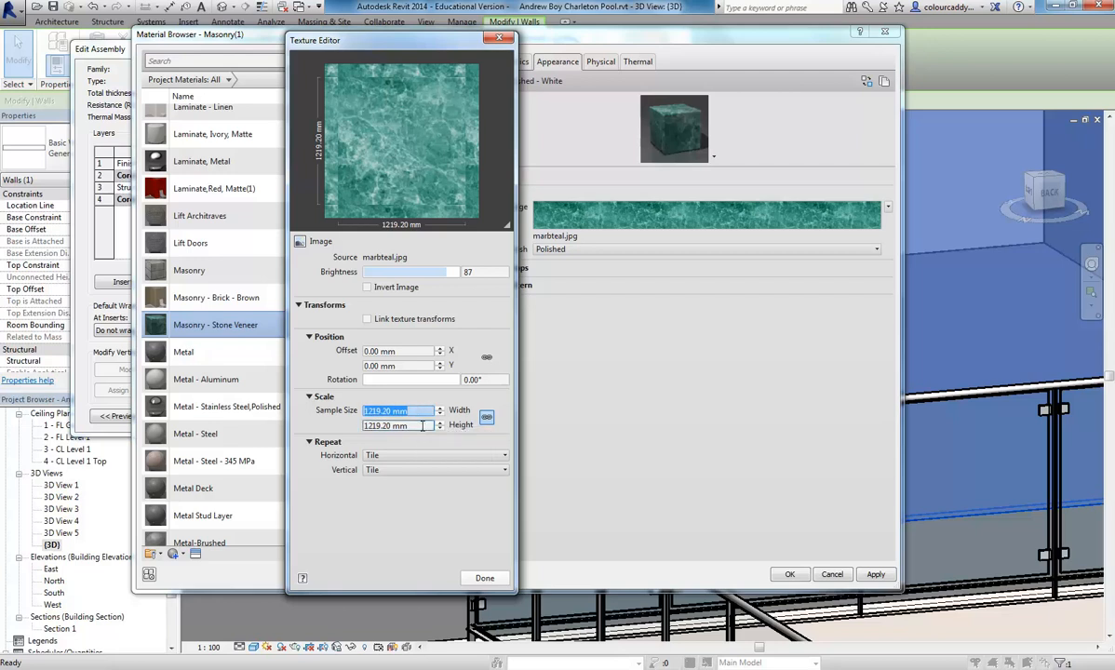
pyautogui.click(430, 425)
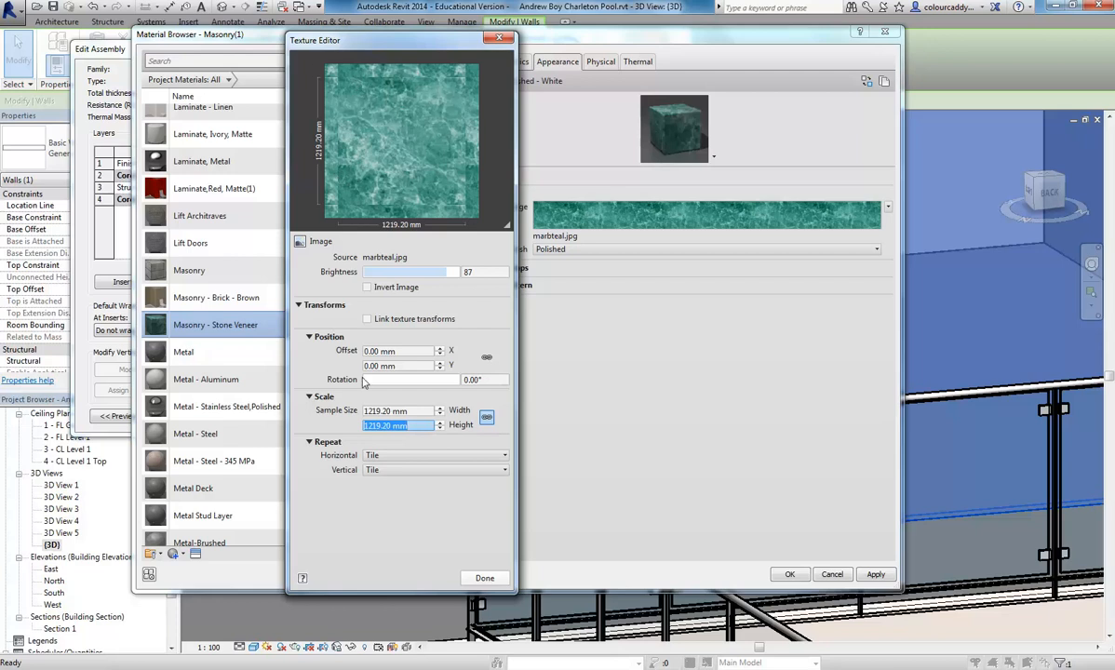
pyautogui.click(413, 352)
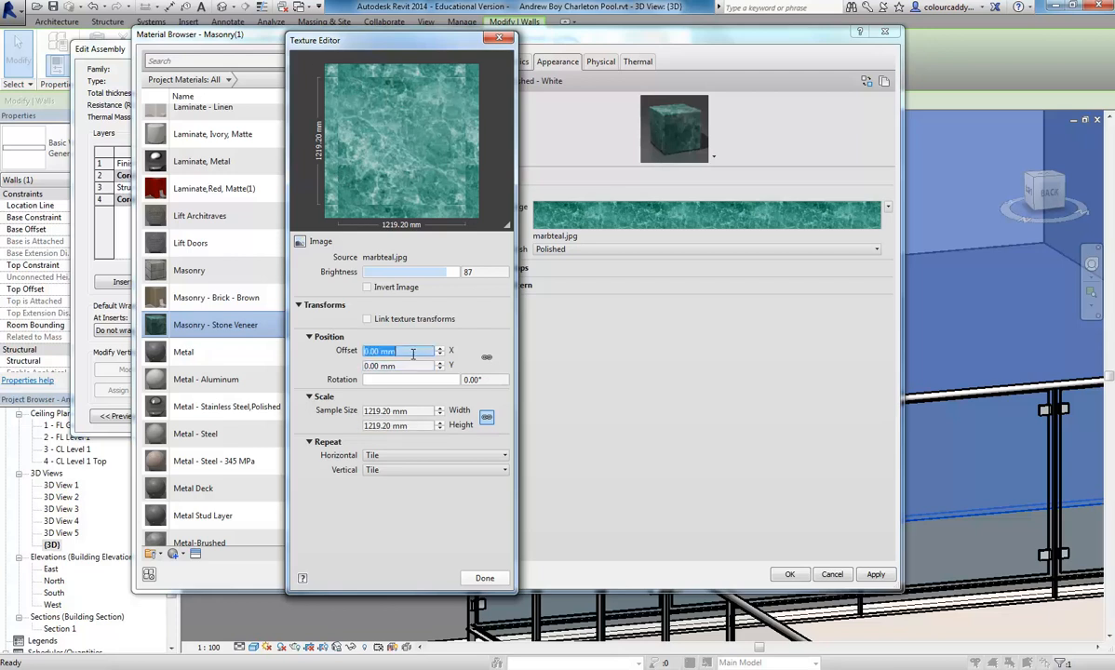
pyautogui.click(413, 365)
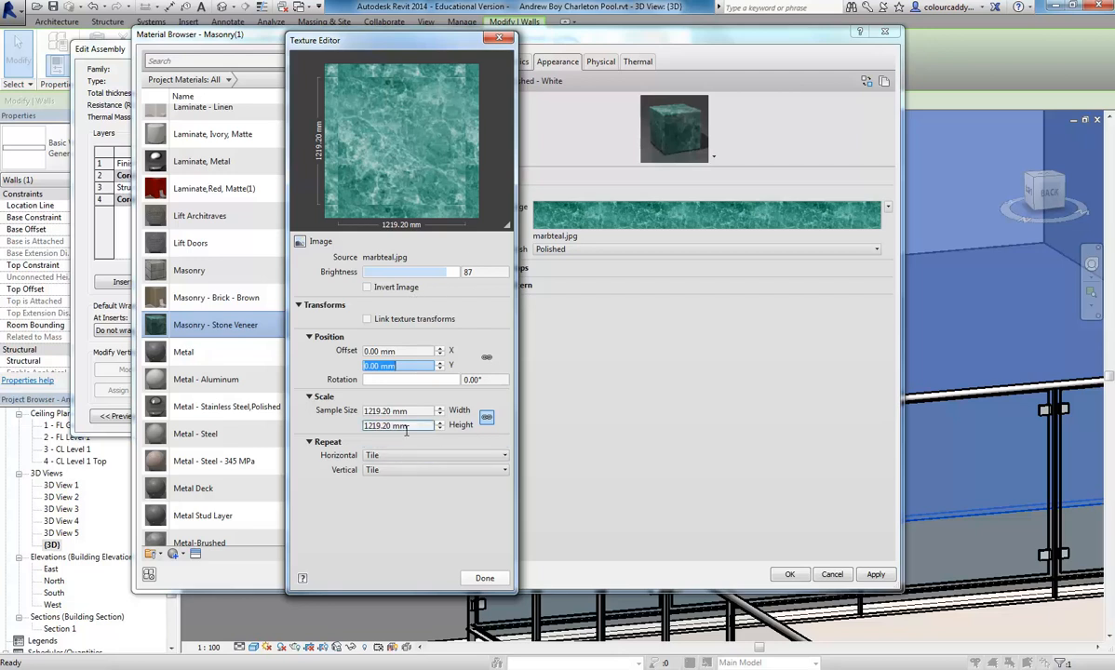
pyautogui.click(485, 579)
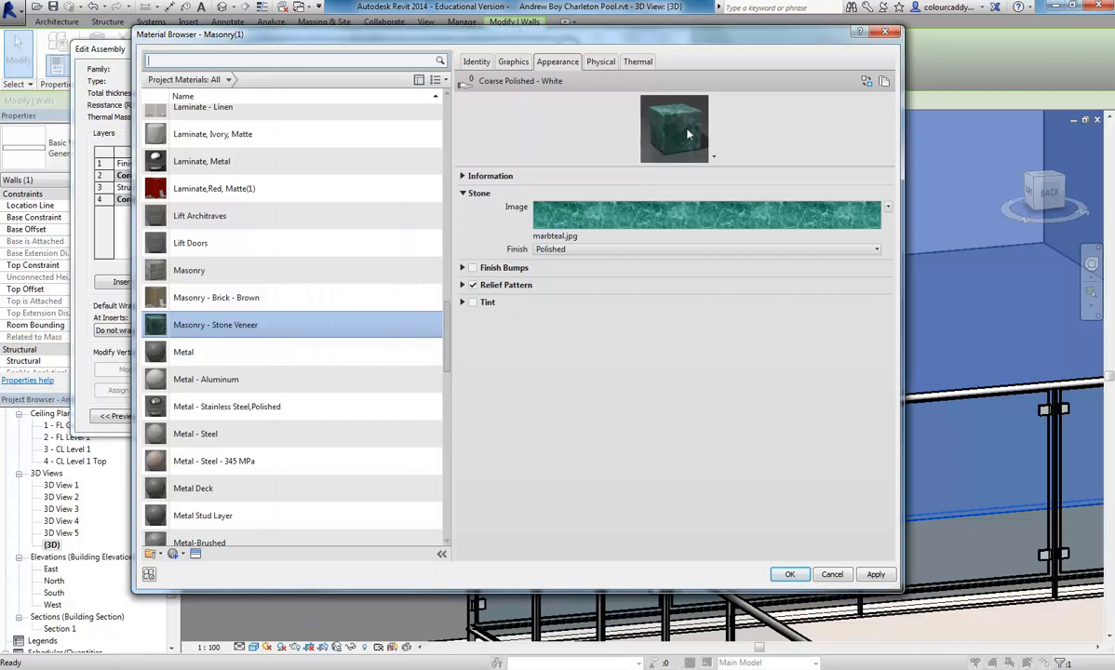
# - Review the sample size of the relief pattern image in the Texture Editor, and turn off the stone appearance's Relief Pattern
pyautogui.click(473, 285)
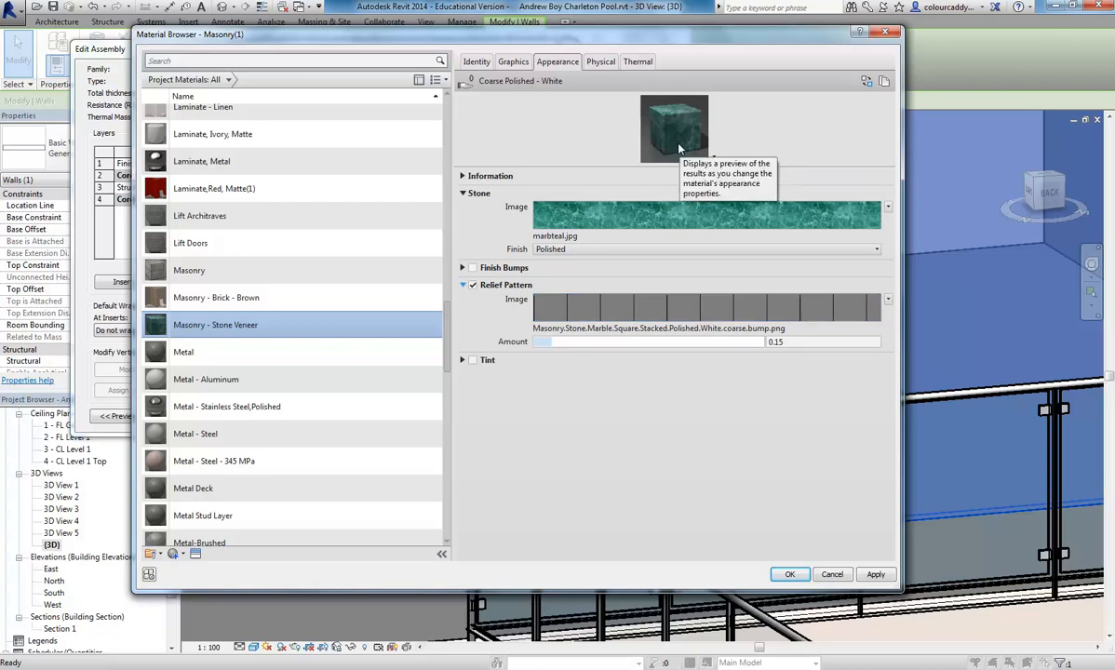
pyautogui.moveTo(645, 315)
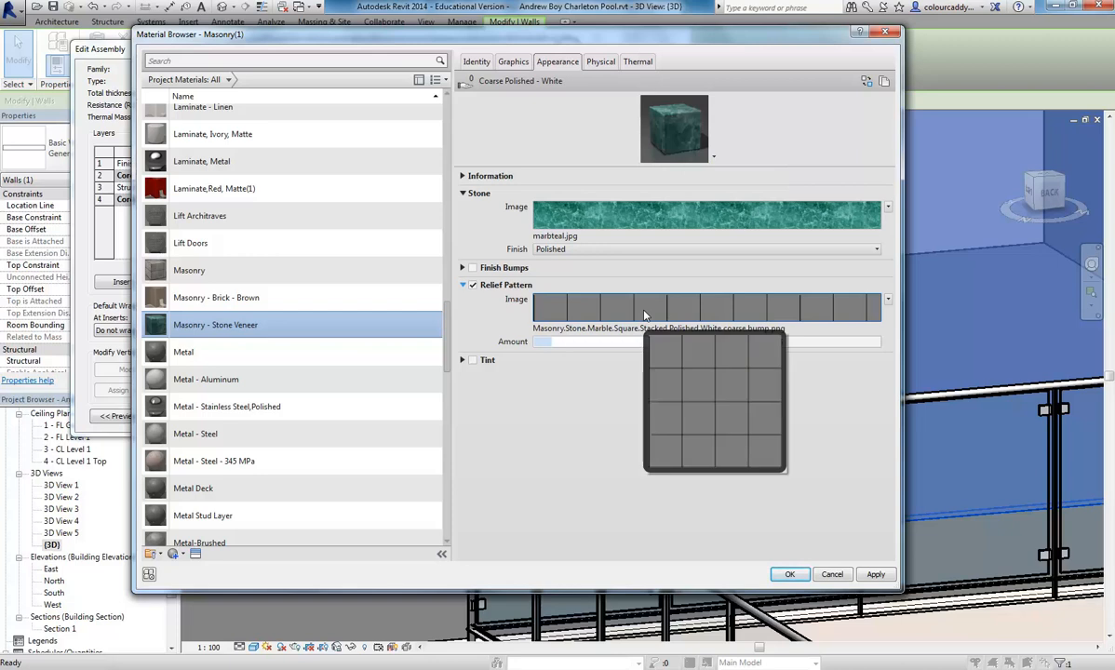
pyautogui.click(645, 314)
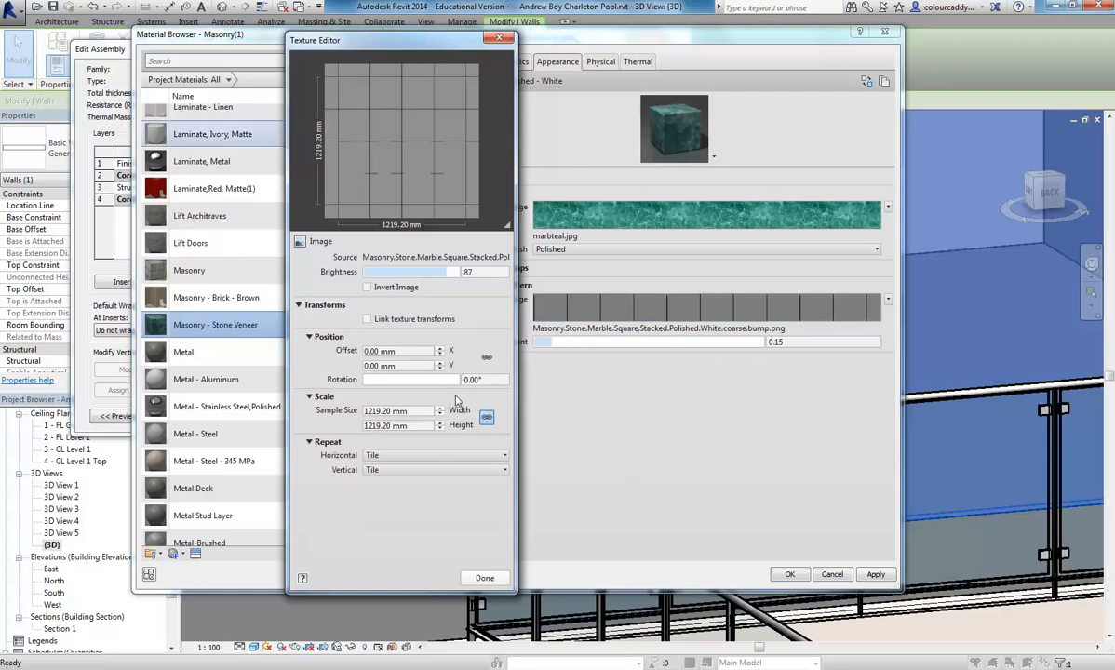
pyautogui.click(400, 411)
pyautogui.click(420, 427)
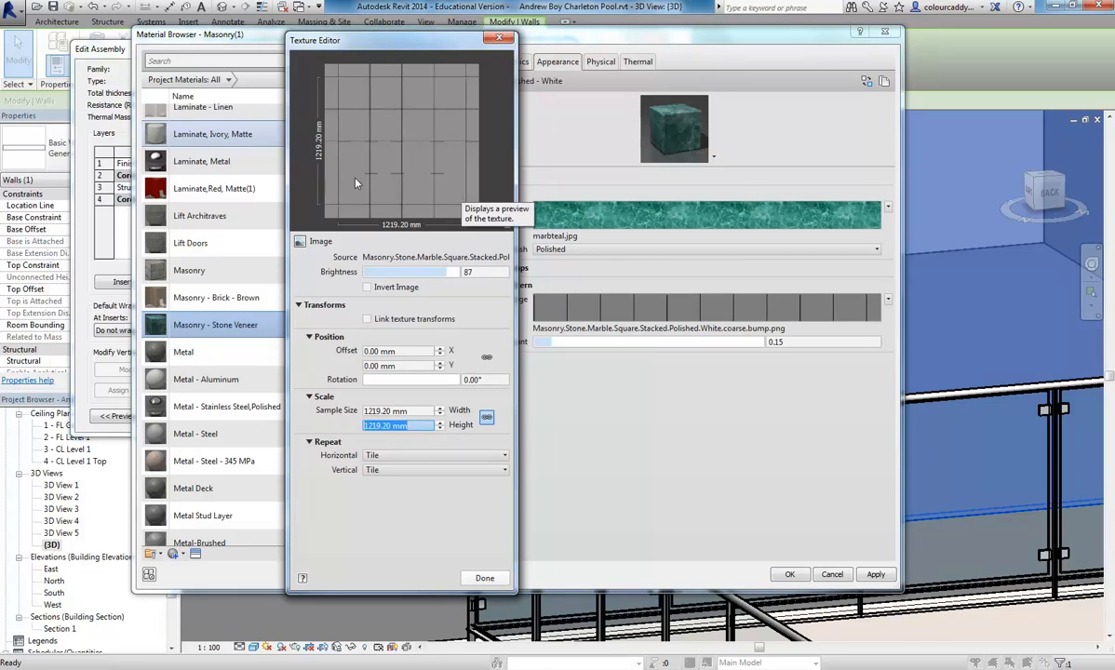
pyautogui.click(420, 411)
pyautogui.click(420, 411)
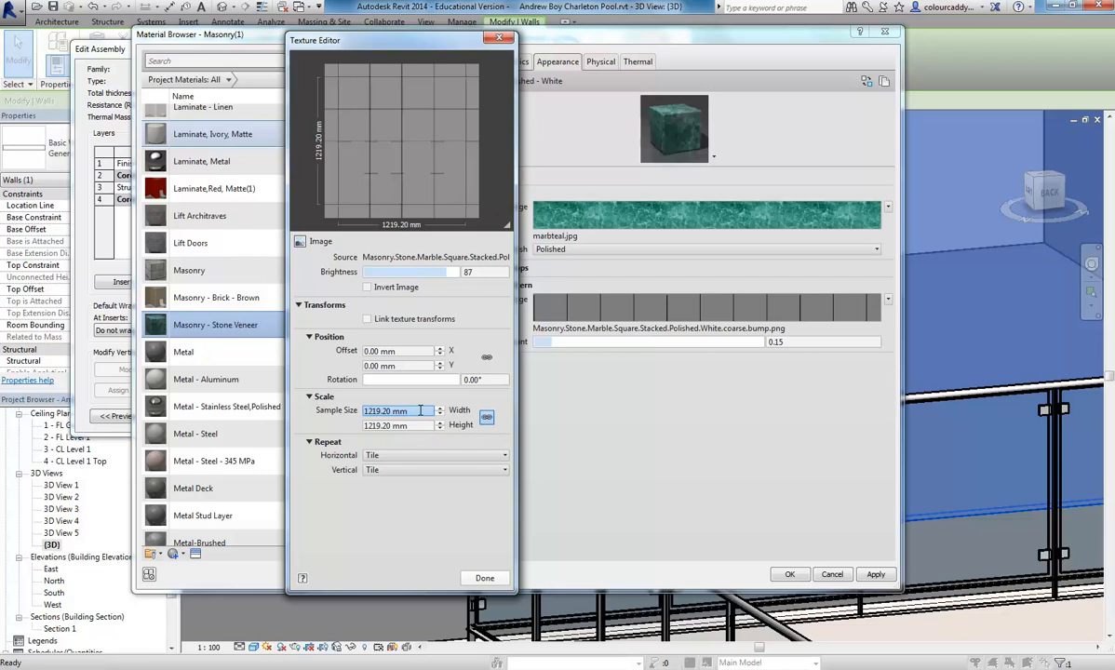
pyautogui.click(484, 579)
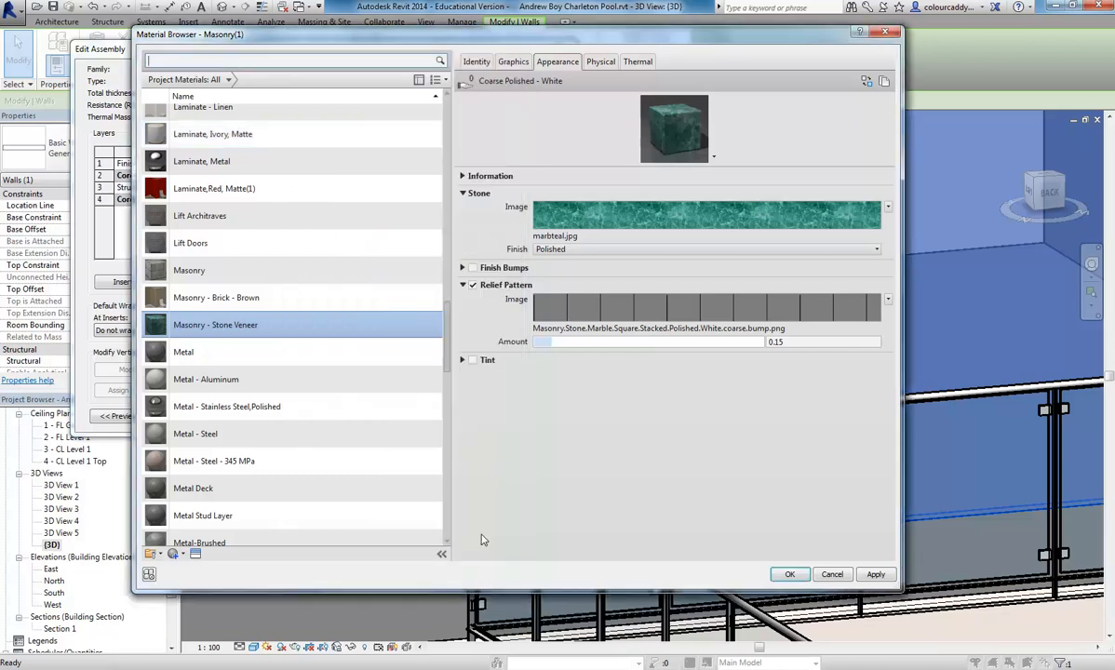
pyautogui.click(472, 286)
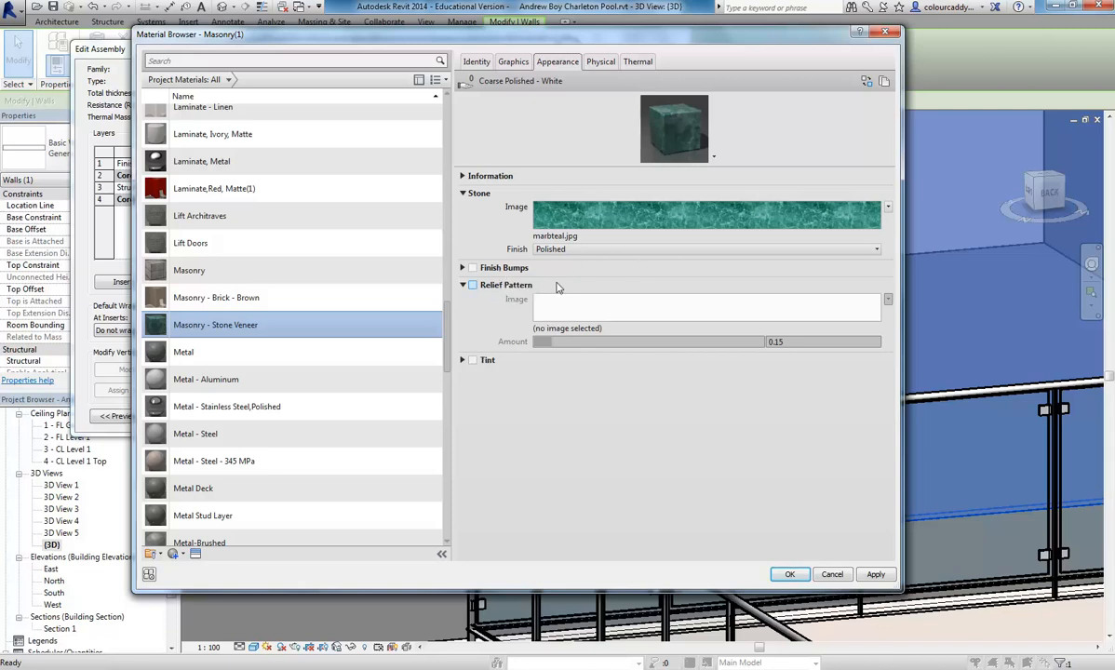
# - Duplicate the Coarse Polished - White appearance of Masonry - Stone Veneer as a generic appearance
pyautogui.rightClick(554, 65)
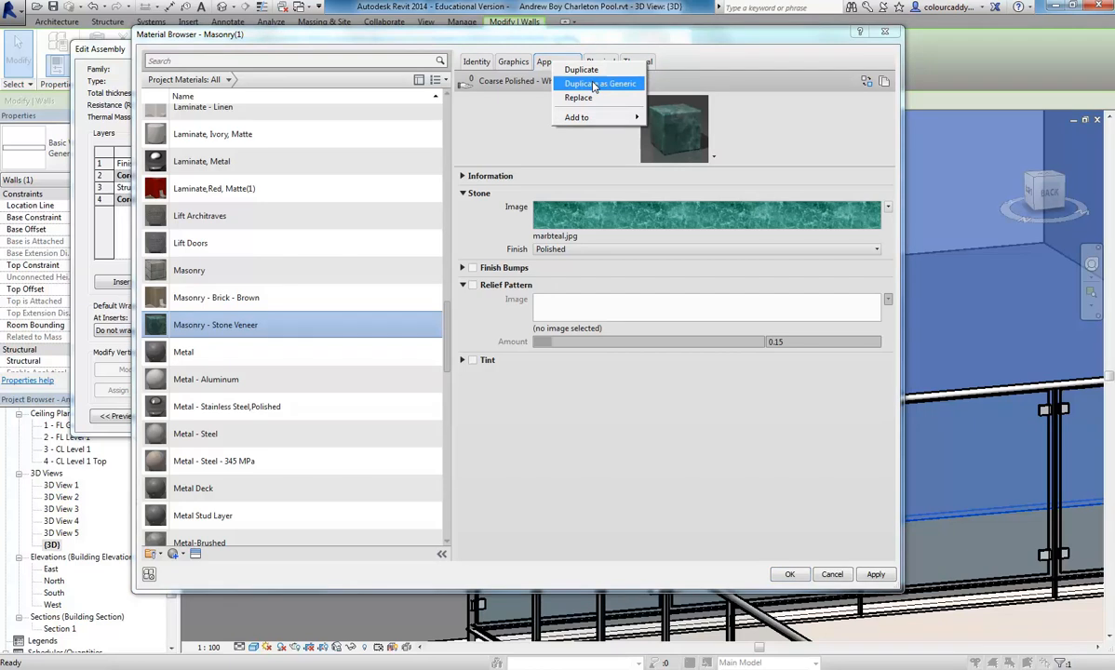
pyautogui.click(594, 85)
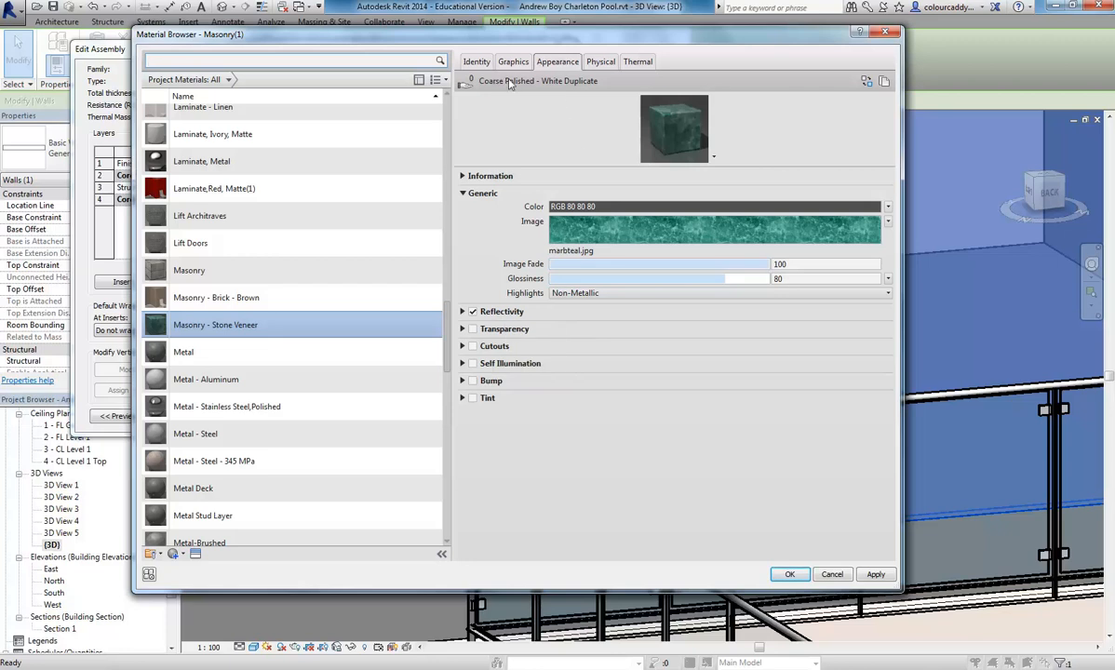
# - Review the Reflectivity, Transparency and image settings of the generic marble appearance, leaving Transparency off
pyautogui.click(463, 312)
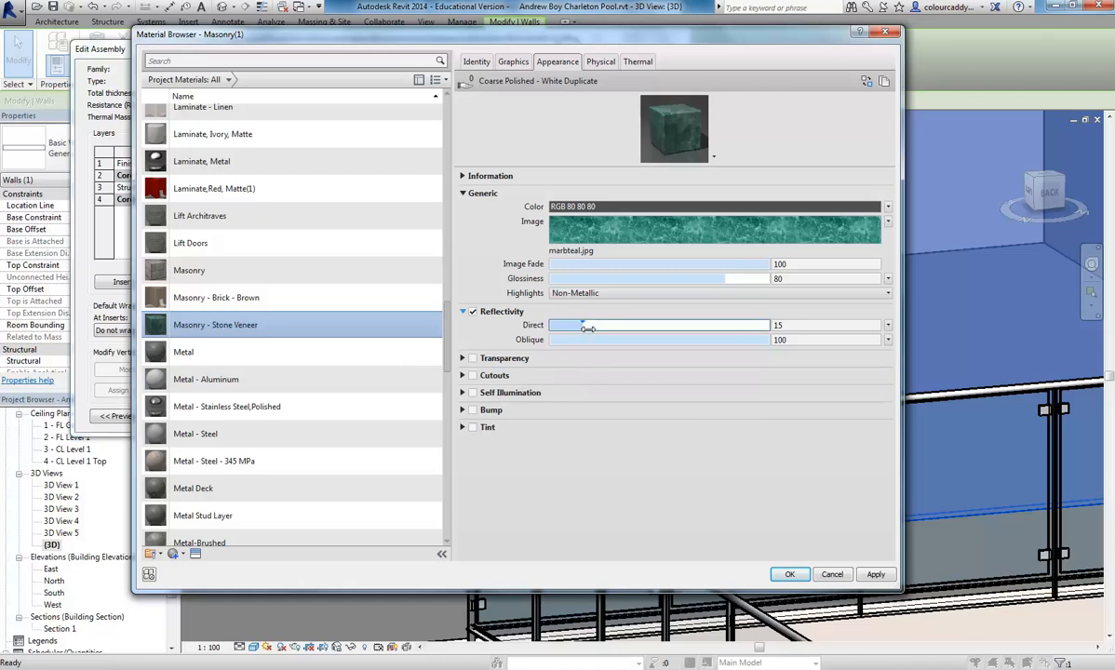
pyautogui.click(463, 358)
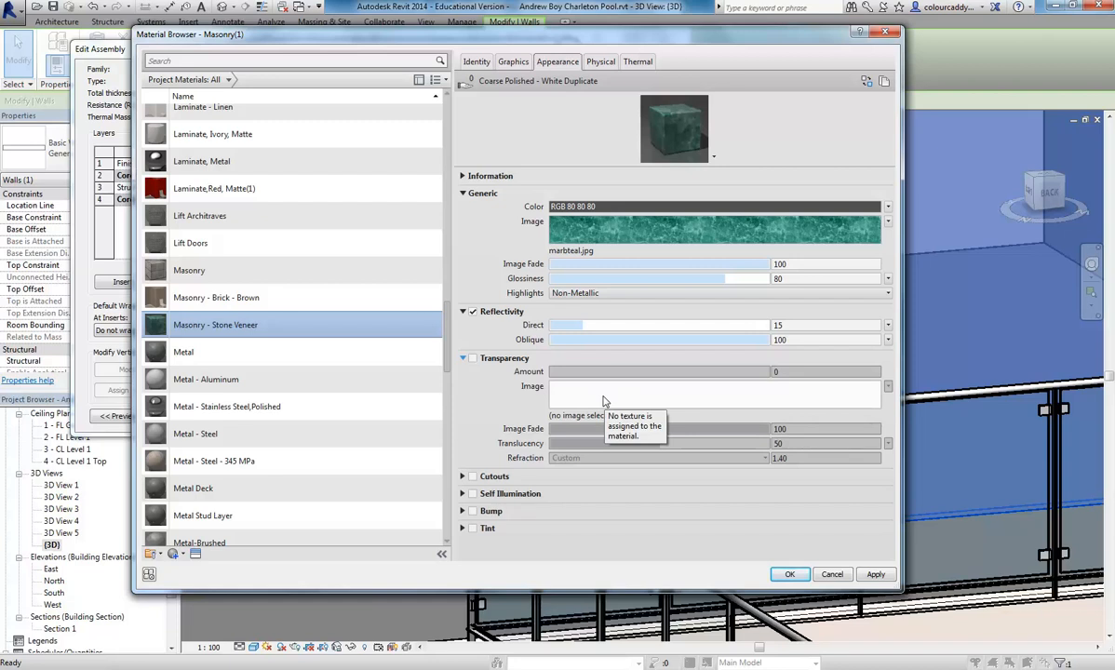
pyautogui.click(472, 359)
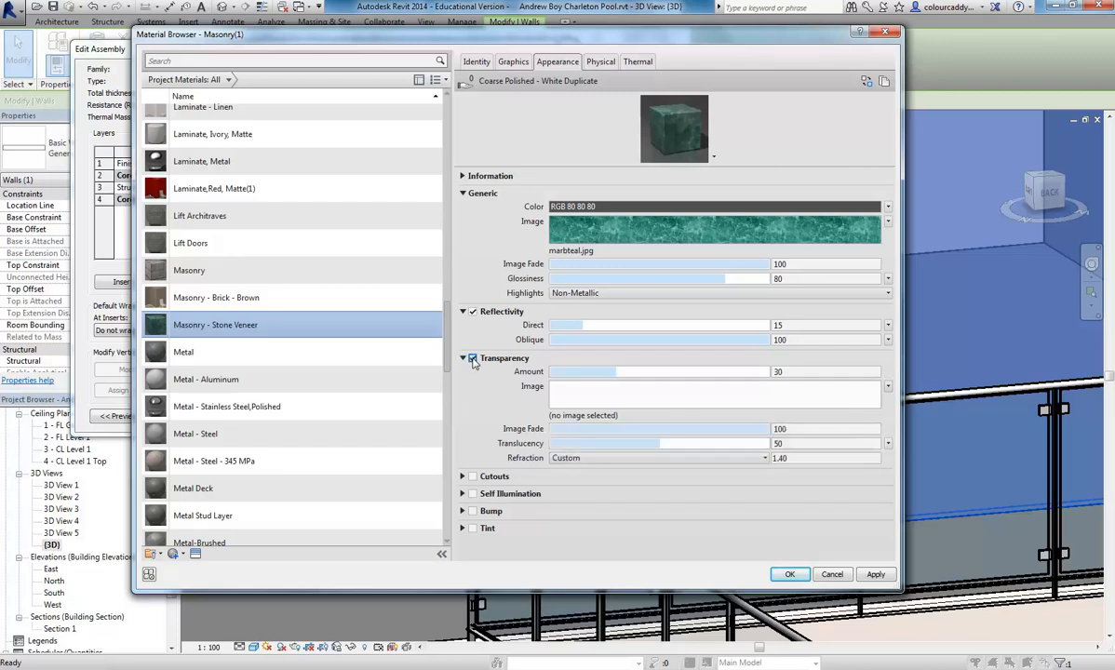
pyautogui.click(472, 359)
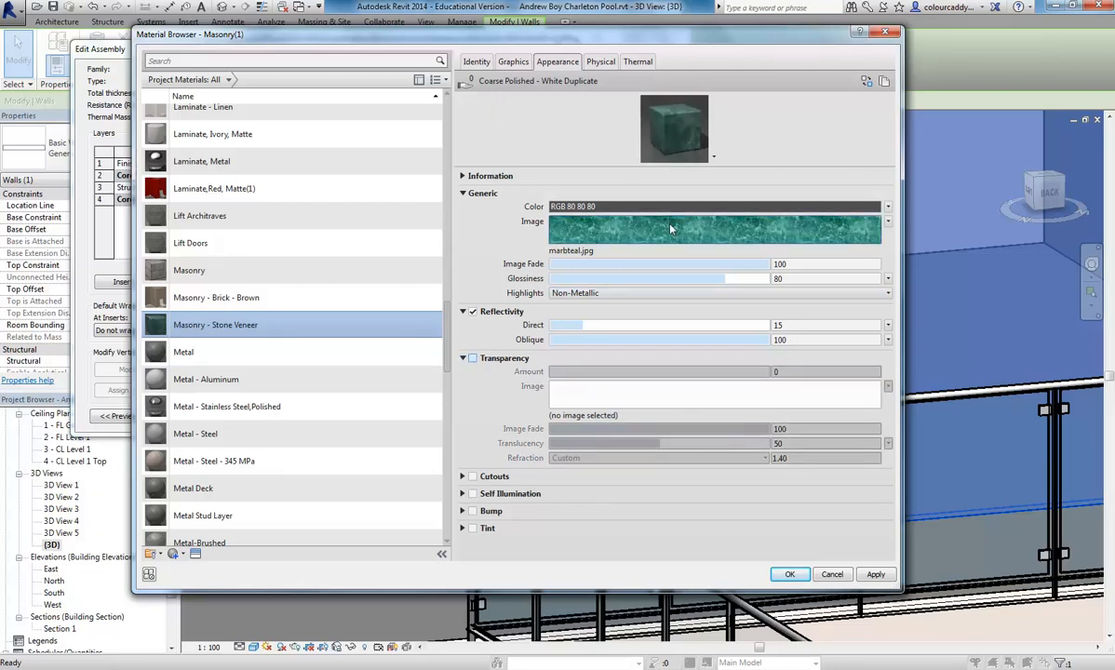
pyautogui.moveTo(671, 228)
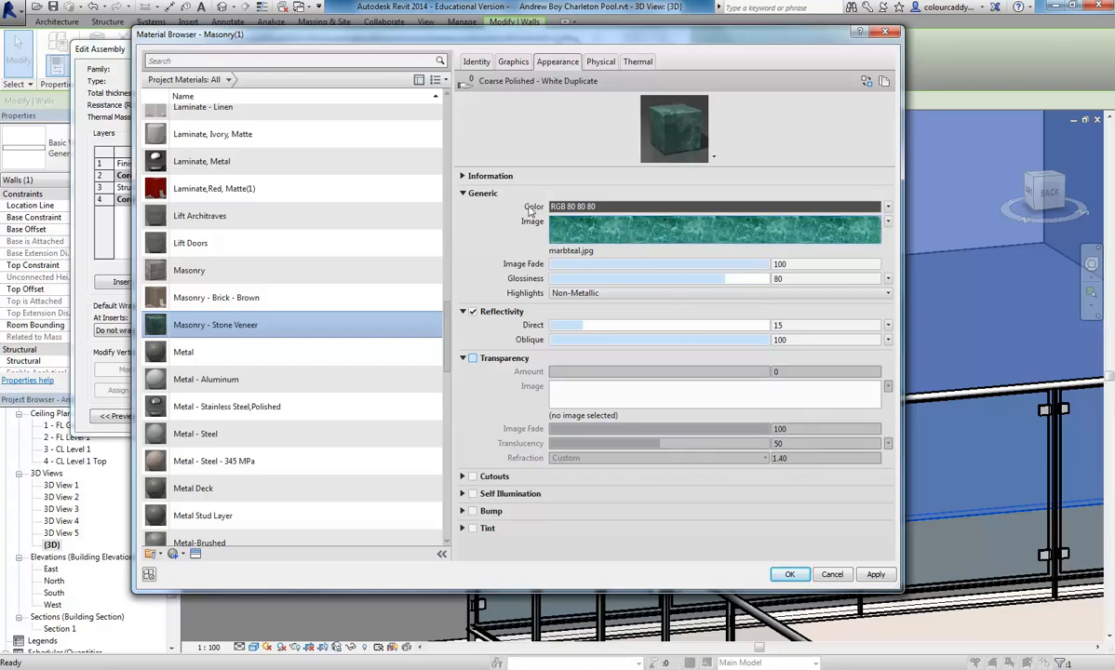
pyautogui.moveTo(767, 240)
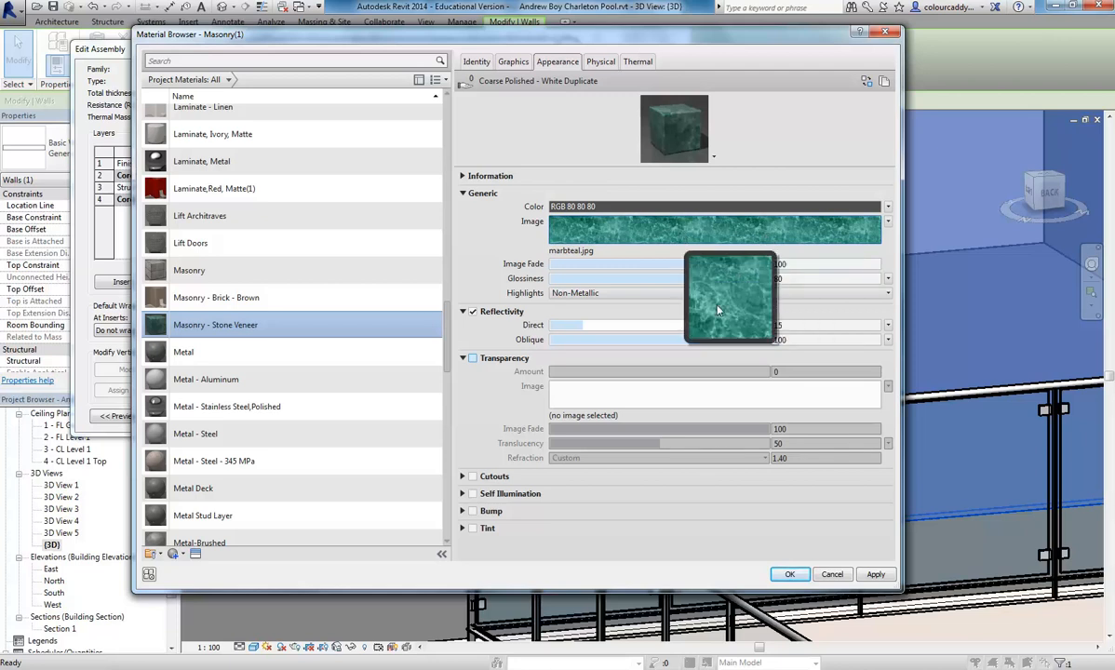
# - Accept the stone veneer material and the 100mm Marble Veneer type edits, and clear the wall selection
pyautogui.click(788, 577)
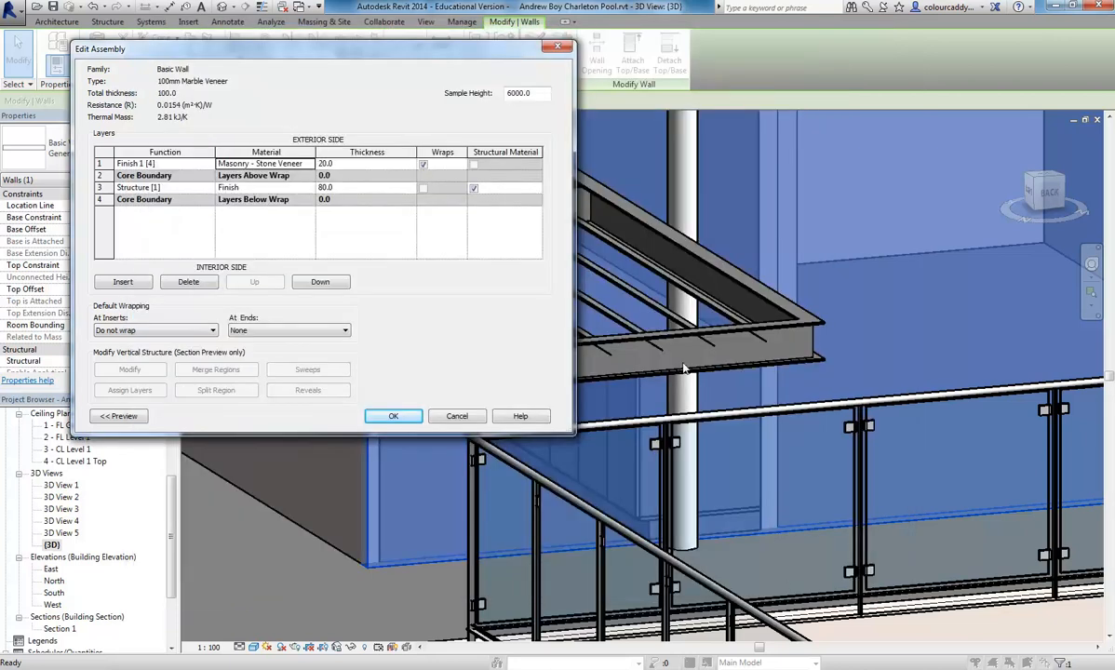
pyautogui.click(383, 395)
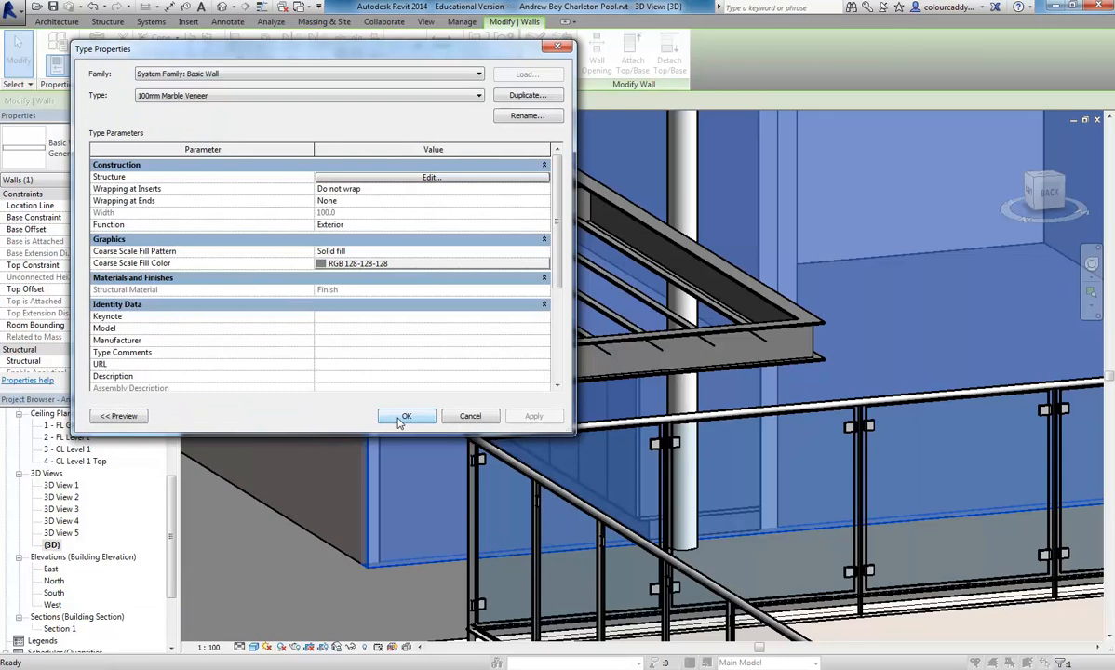
pyautogui.click(395, 418)
pyautogui.press('Escape')
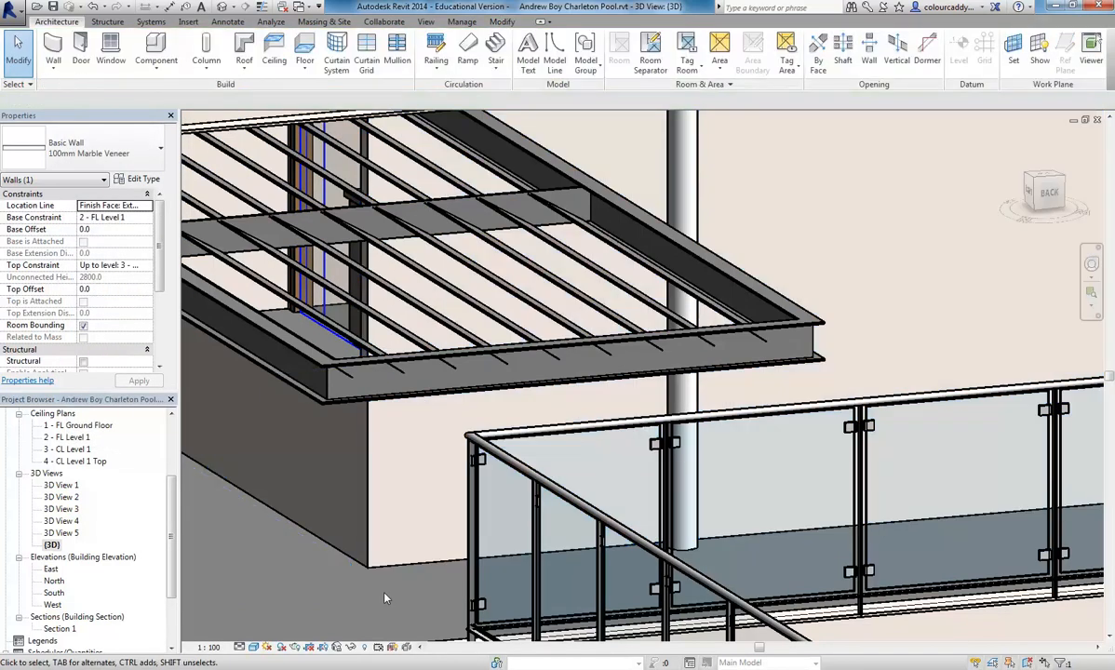
# - Set the 3D view's visual style to Realistic and dismiss the save reminder without saving
pyautogui.scroll(-2, 379, 584)
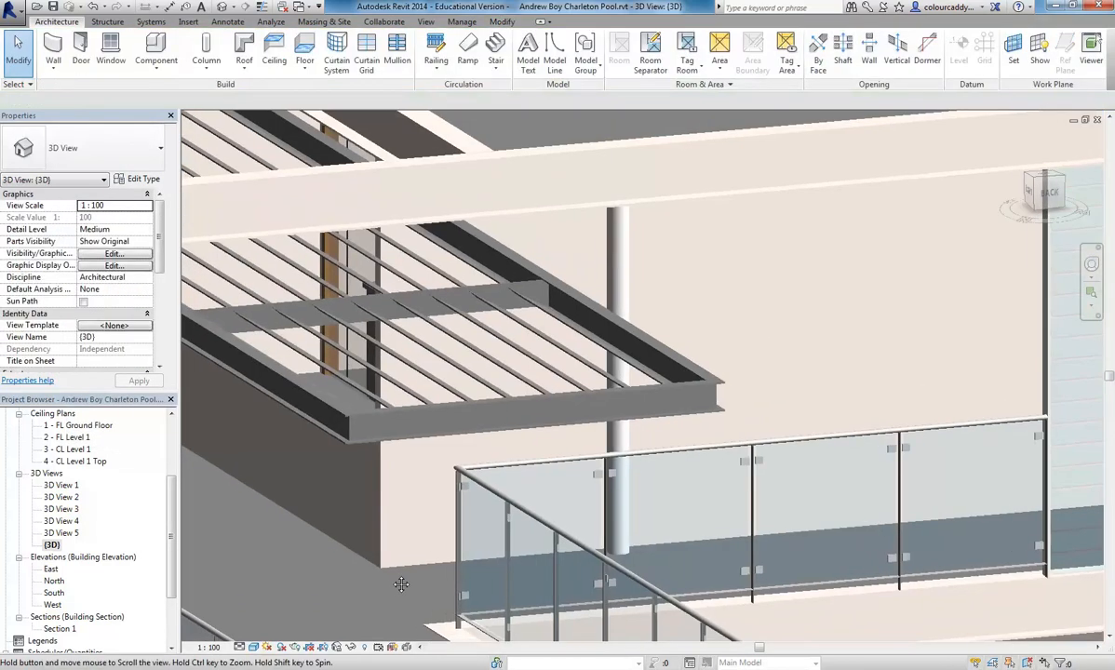
pyautogui.click(253, 647)
pyautogui.click(266, 620)
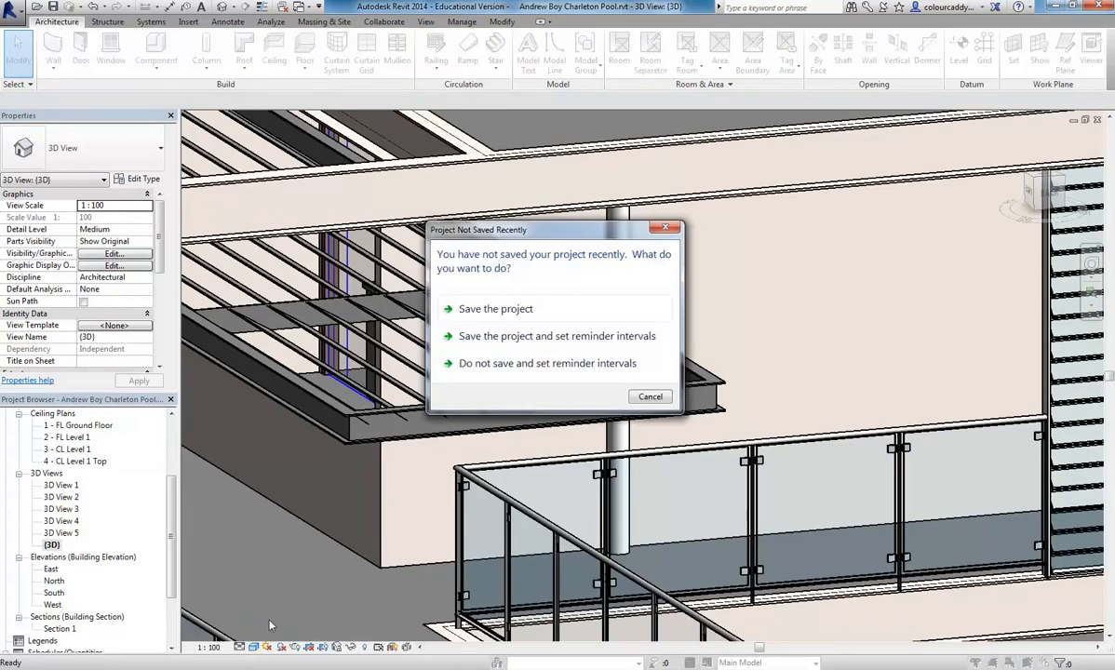
pyautogui.click(650, 396)
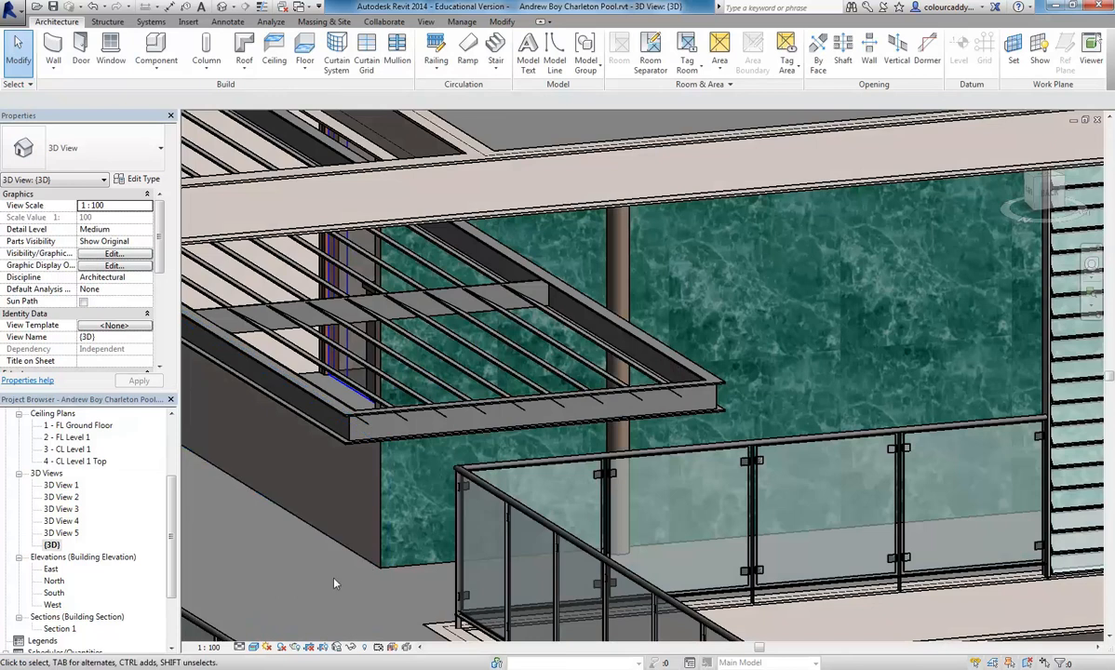
# - Change the low Generic 100mm Wall beneath the sunshade, adjoining the marble wall, to the 100mm Marble Veneer type
pyautogui.scroll(3, 314, 579)
pyautogui.scroll(-3, 314, 579)
pyautogui.scroll(4, 314, 580)
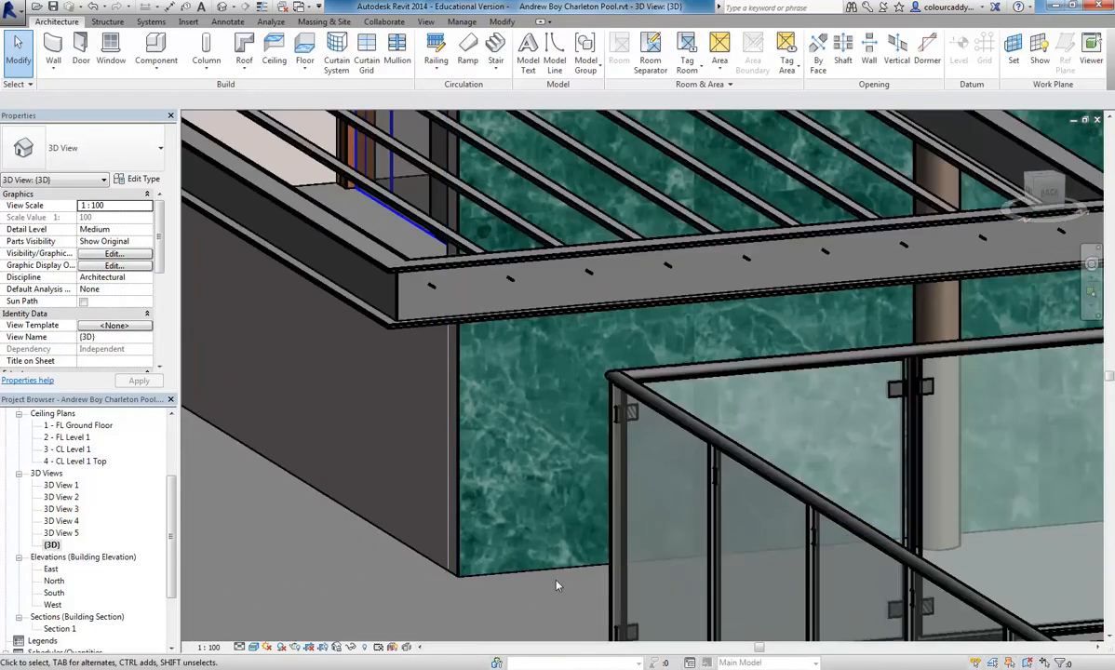
pyautogui.scroll(-1, 381, 526)
pyautogui.moveTo(364, 511); pyautogui.dragTo(633, 562, button='middle')
pyautogui.scroll(-1, 495, 522)
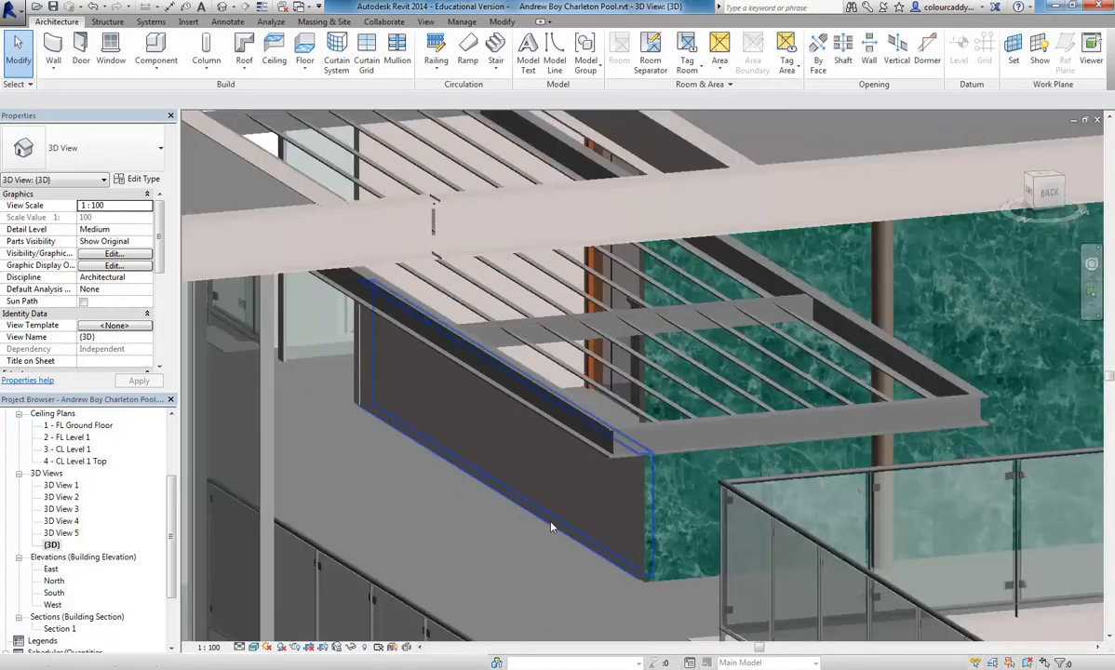
pyautogui.click(512, 486)
pyautogui.click(137, 156)
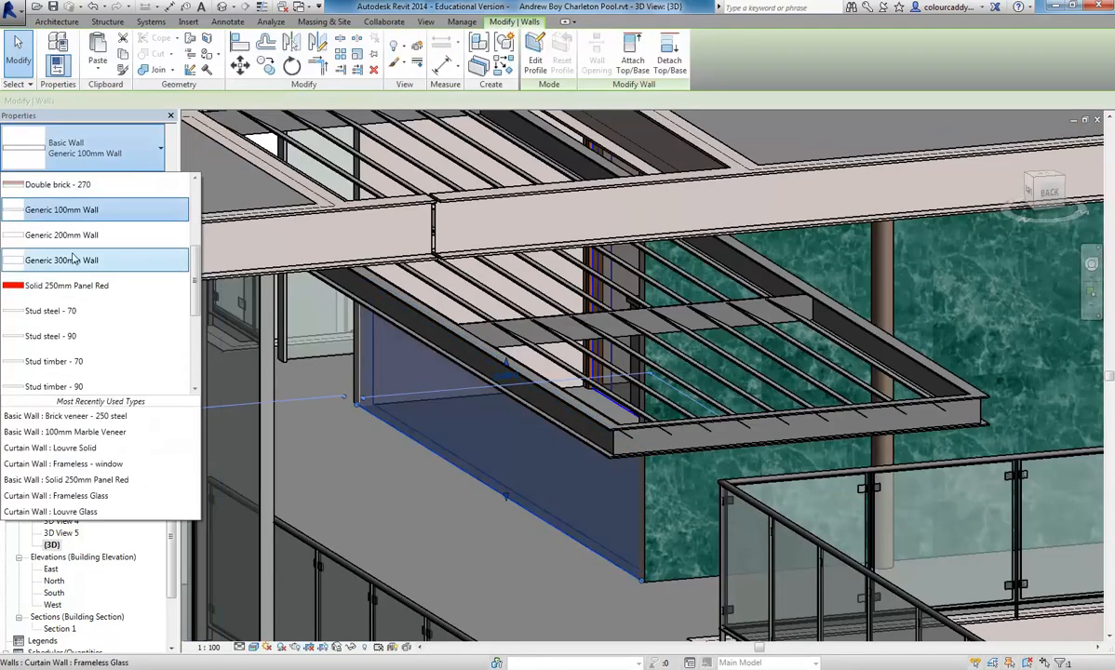
pyautogui.scroll(1, 72, 270)
pyautogui.scroll(-4, 67, 267)
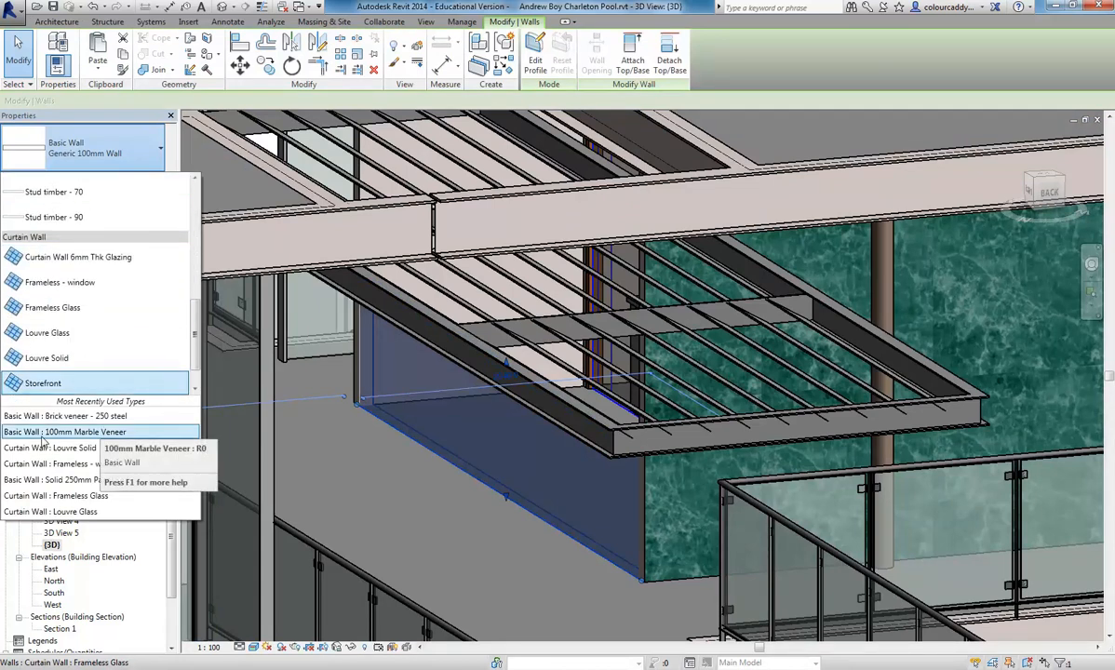
pyautogui.scroll(6, 36, 234)
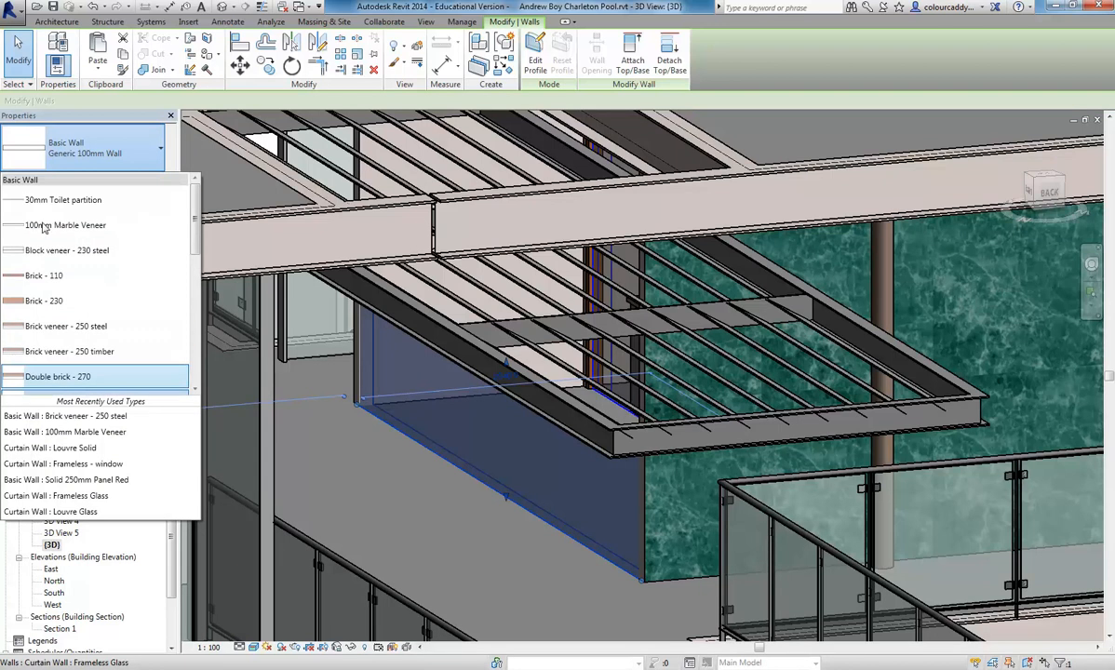
pyautogui.click(71, 223)
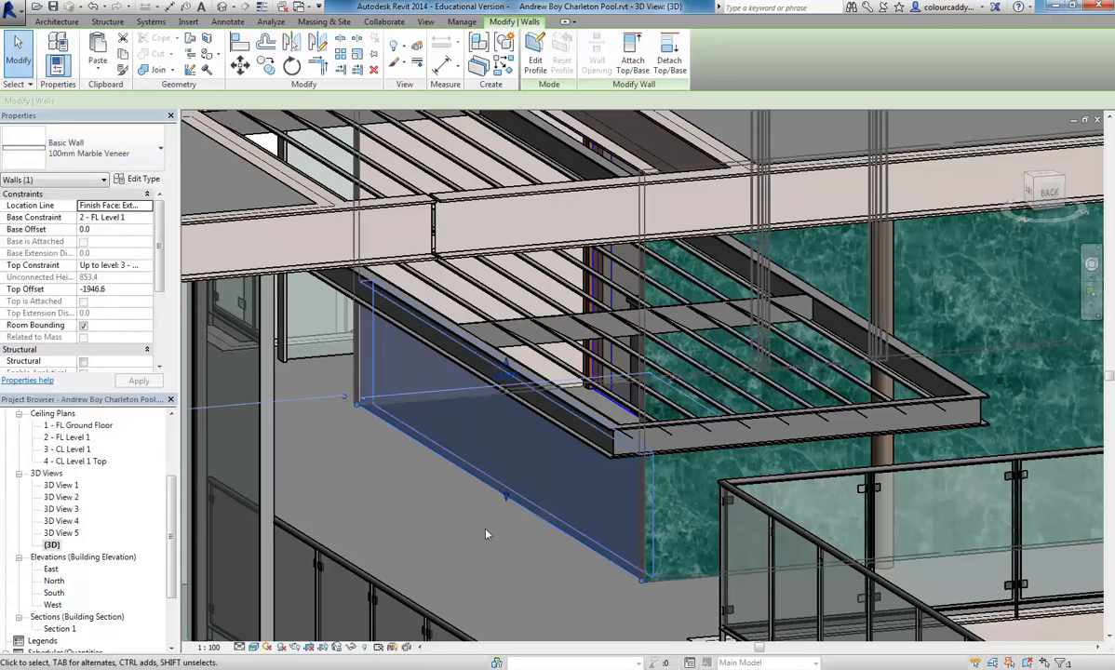
pyautogui.click(465, 521)
# - Change the full-height Generic 100mm Wall beside the low marble wall to the 100mm Marble Veneer type
pyautogui.scroll(2, 530, 505)
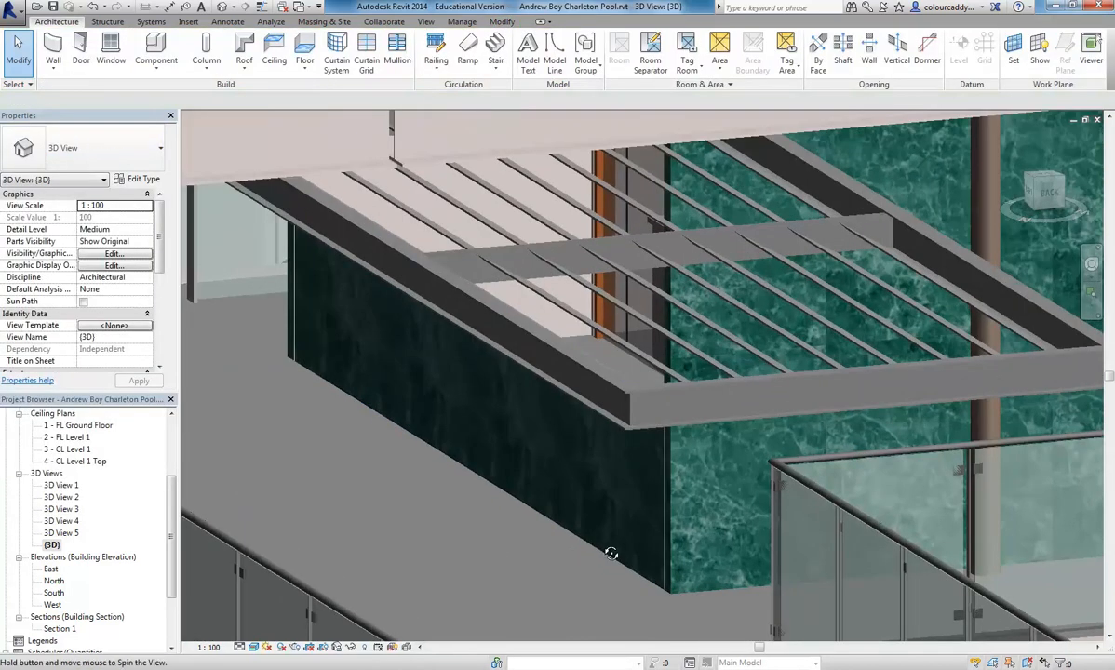
pyautogui.keyDown('shift'); pyautogui.moveTo(573, 558); pyautogui.dragTo(647, 548, button='middle'); pyautogui.keyUp('shift')
pyautogui.scroll(-1, 691, 391)
pyautogui.scroll(-2, 641, 380)
pyautogui.keyDown('shift'); pyautogui.moveTo(642, 391); pyautogui.dragTo(831, 455, button='middle'); pyautogui.keyUp('shift')
pyautogui.moveTo(500, 369); pyautogui.dragTo(516, 453, button='middle')
pyautogui.click(517, 452)
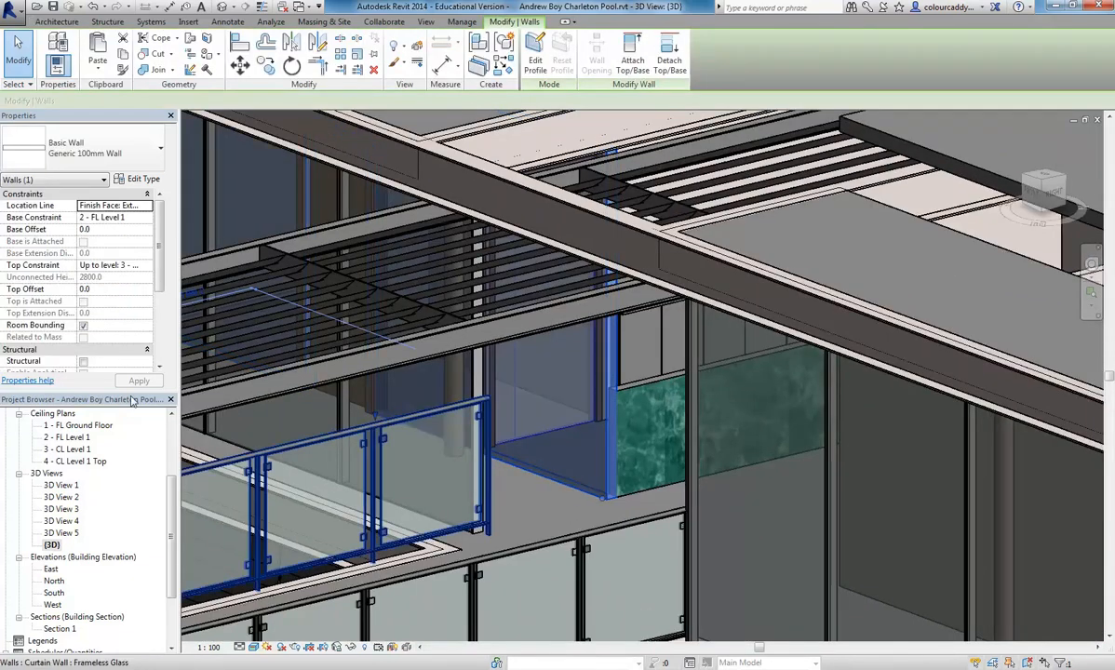
pyautogui.click(149, 153)
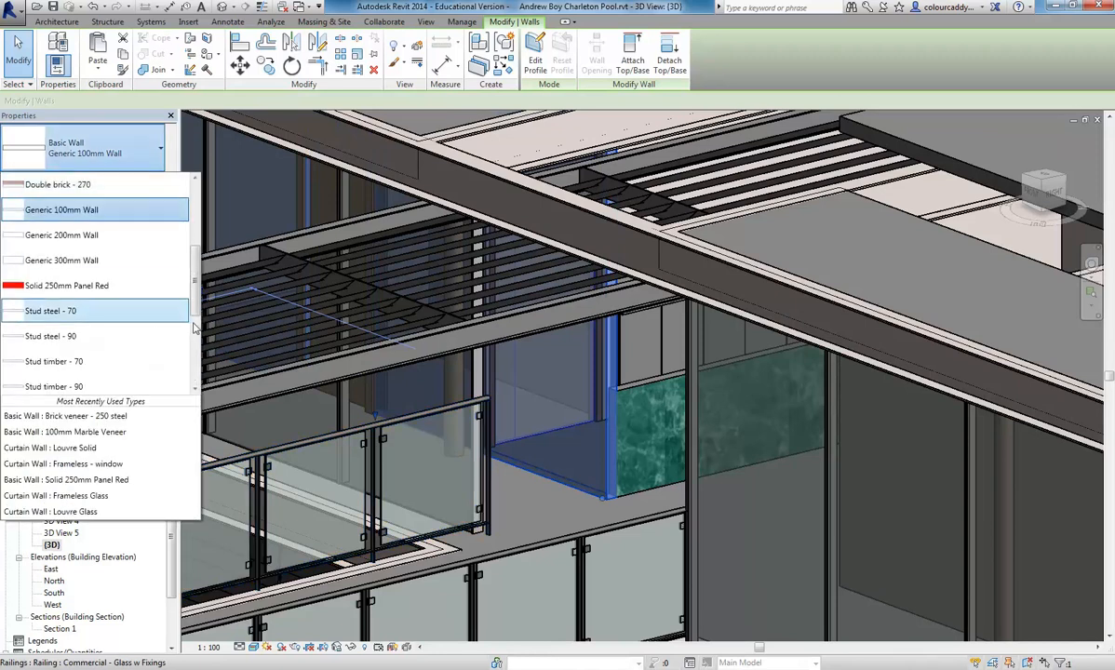
pyautogui.scroll(2, 191, 328)
pyautogui.scroll(-3, 195, 326)
pyautogui.moveTo(194, 326)
pyautogui.mouseDown()
pyautogui.moveTo(197, 369)
pyautogui.moveTo(199, 311)
pyautogui.mouseUp()
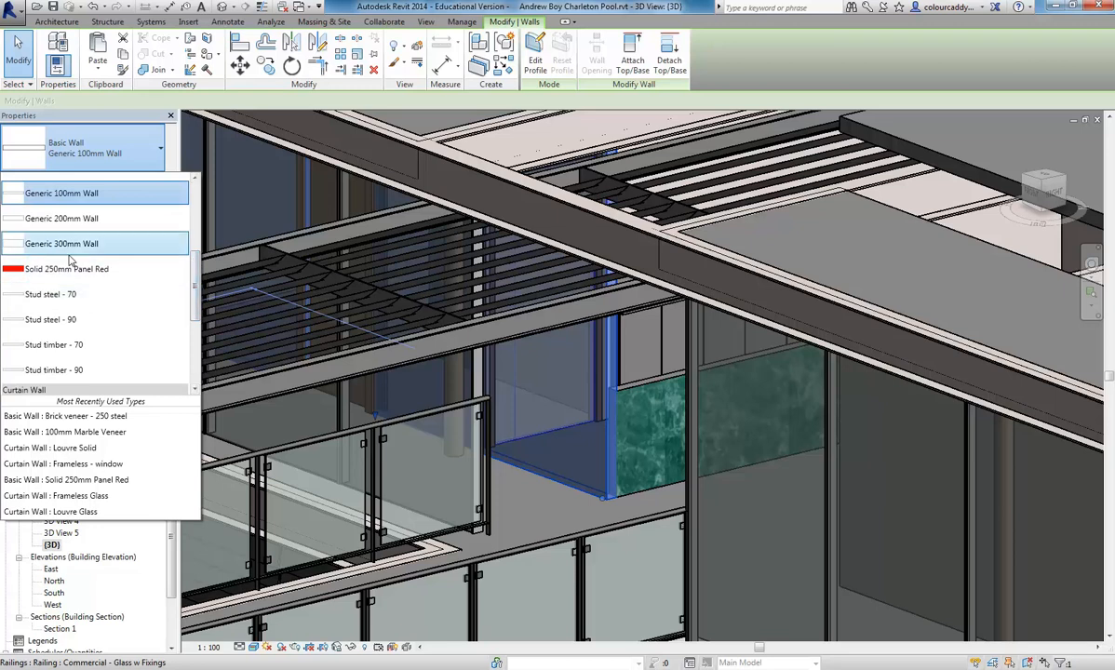
pyautogui.scroll(-3, 84, 353)
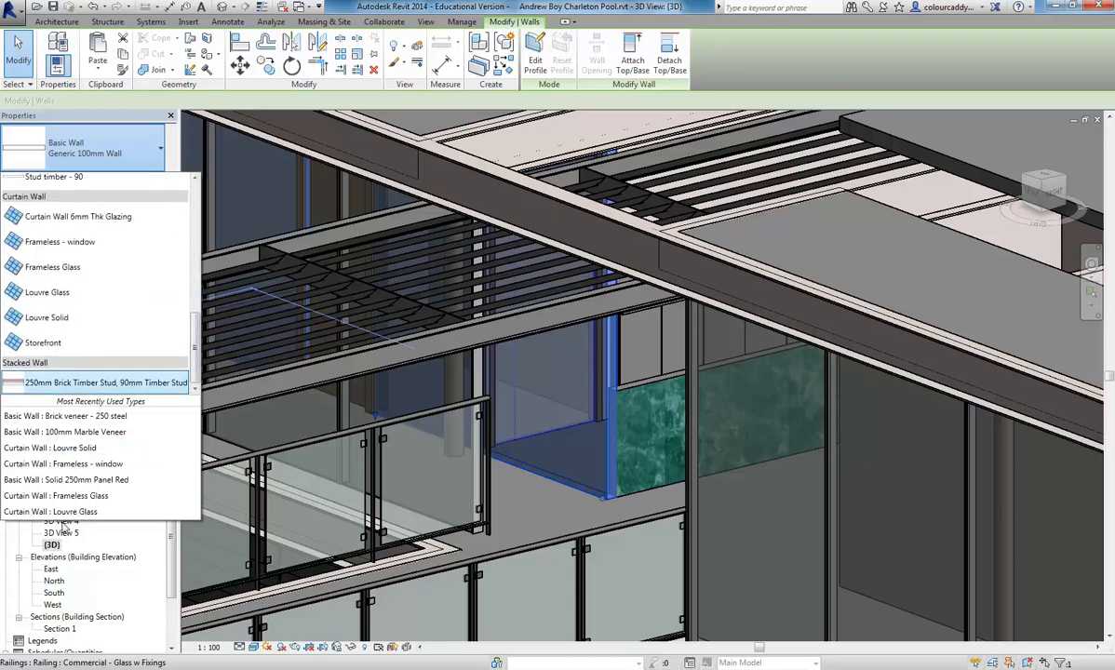
pyautogui.click(77, 435)
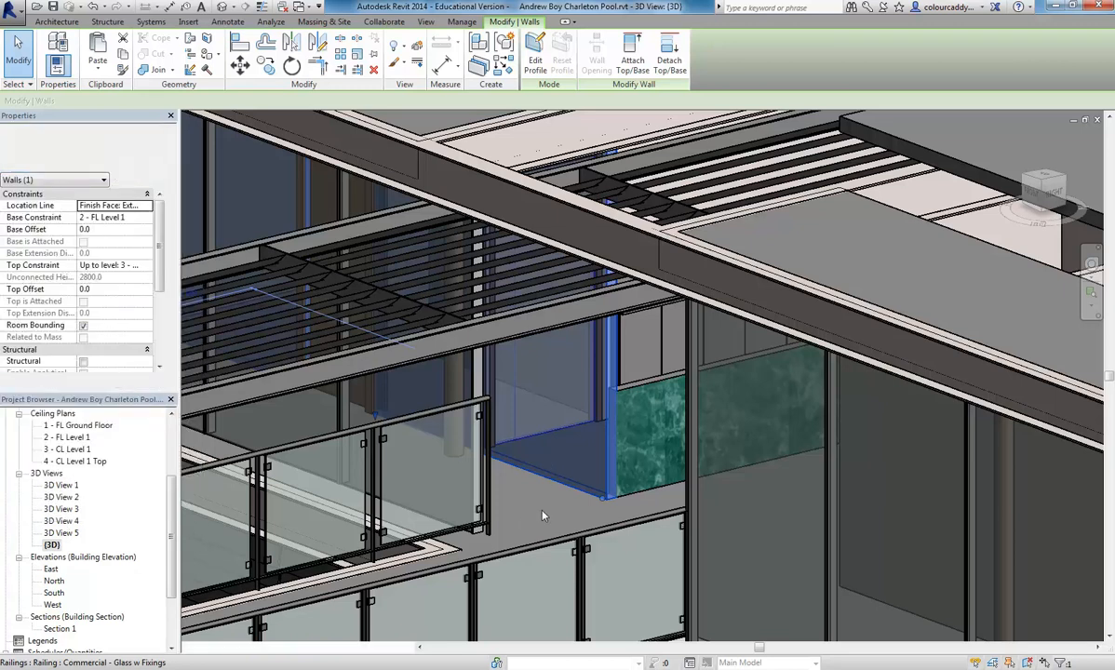
pyautogui.press('Escape')
# - Examine the marble-clad walls from outside the building and the upper deck floor between the glass railings
pyautogui.keyDown('shift'); pyautogui.moveTo(543, 516); pyautogui.dragTo(493, 376, button='middle'); pyautogui.keyUp('shift')
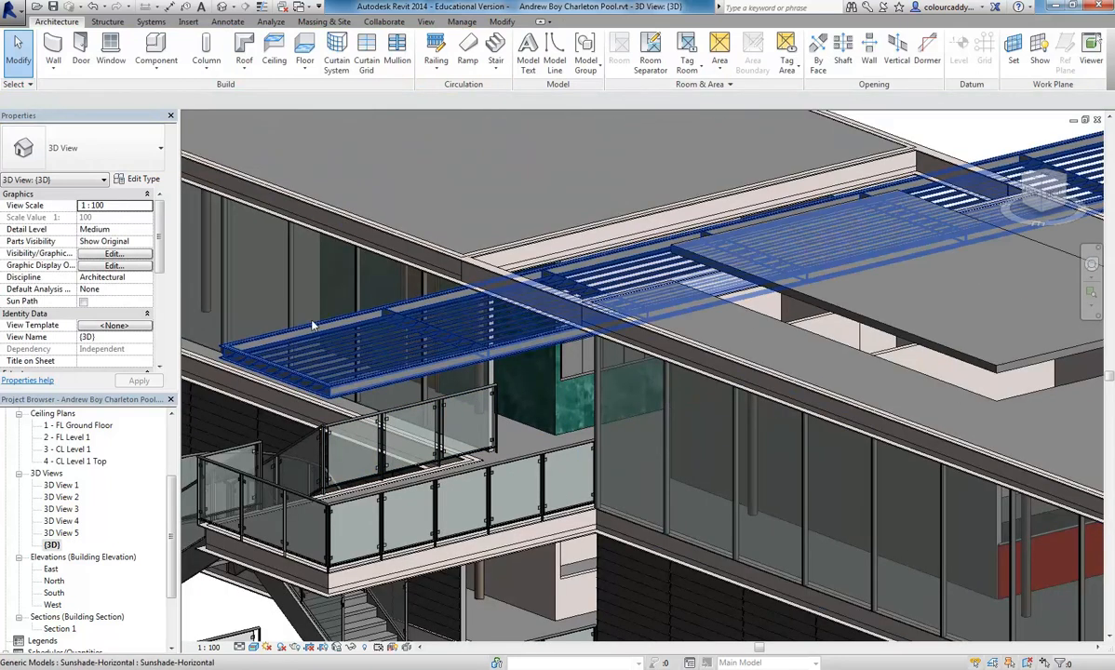
pyautogui.moveTo(303, 261)
pyautogui.keyDown('shift'); pyautogui.mouseDown(button='middle')
pyautogui.moveTo(423, 240)
pyautogui.moveTo(542, 244)
pyautogui.moveTo(311, 266)
pyautogui.mouseUp(button='middle'); pyautogui.keyUp('shift')
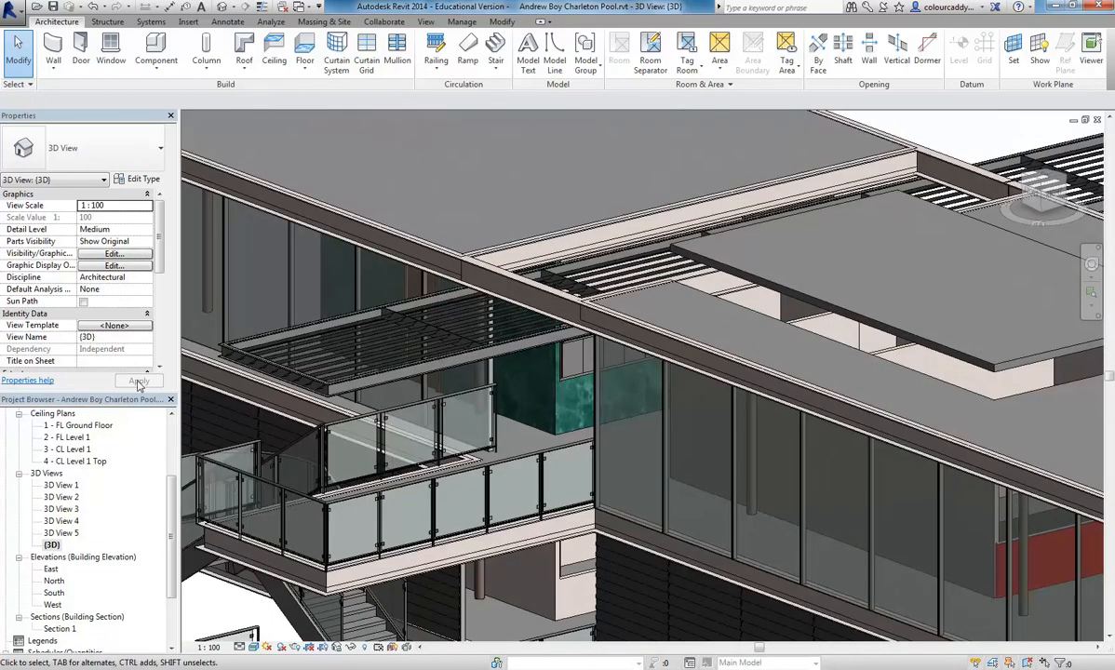
pyautogui.moveTo(373, 451); pyautogui.dragTo(287, 470, button='middle')
pyautogui.moveTo(289, 567); pyautogui.dragTo(375, 455, button='middle')
pyautogui.scroll(3, 375, 454)
pyautogui.scroll(1, 380, 346)
pyautogui.moveTo(380, 346); pyautogui.dragTo(466, 446, button='middle')
pyautogui.scroll(2, 466, 446)
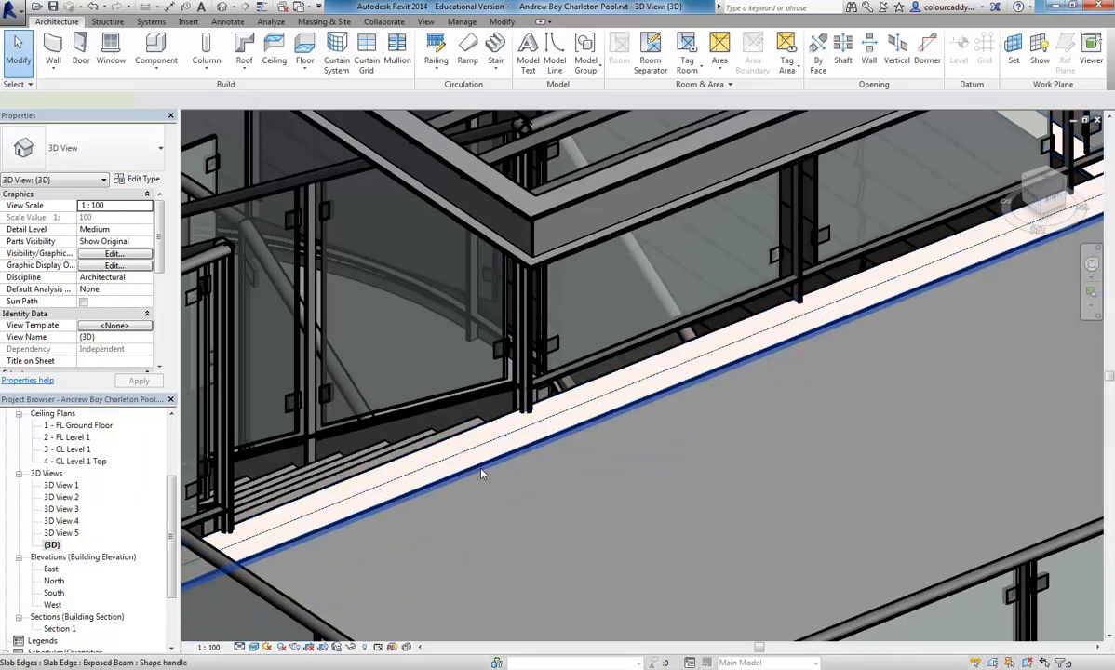
pyautogui.click(481, 473)
pyautogui.scroll(-3, 652, 429)
pyautogui.moveTo(717, 455); pyautogui.dragTo(596, 471, button='middle')
pyautogui.click(680, 428)
pyautogui.scroll(-2, 680, 428)
pyautogui.moveTo(680, 427); pyautogui.dragTo(502, 435, button='middle')
pyautogui.moveTo(690, 348); pyautogui.dragTo(362, 434, button='middle')
pyautogui.moveTo(1052, 272); pyautogui.dragTo(562, 416, button='middle')
pyautogui.scroll(1, 635, 309)
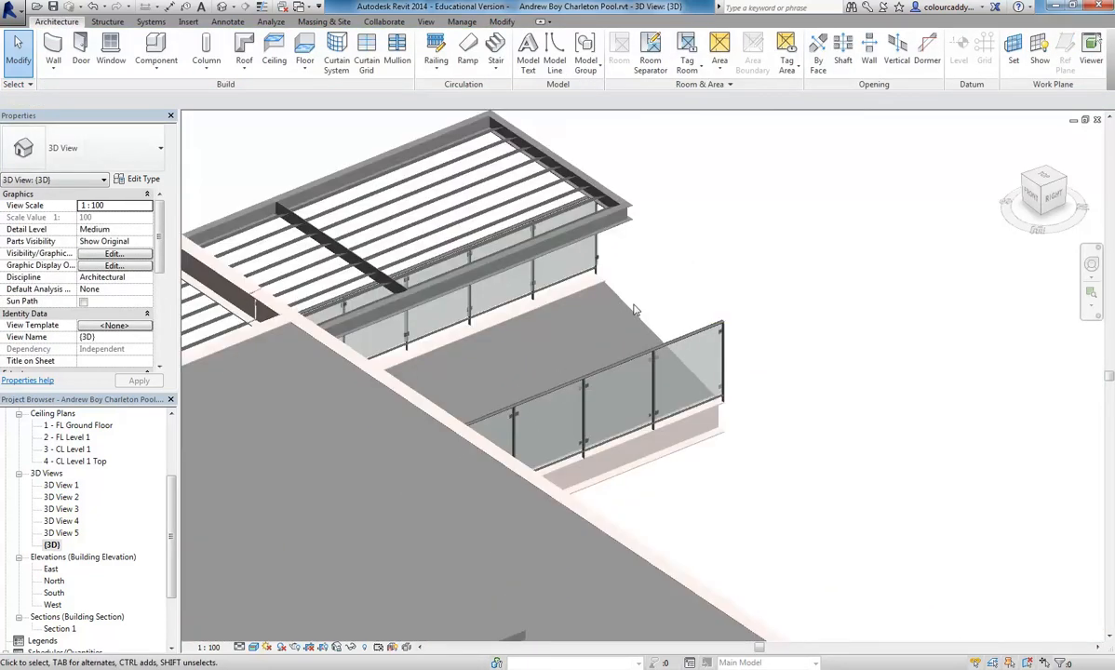
# - Duplicate the deck floor's Generic 300mm type as 300mm Tile Floor and open its structure for editing
pyautogui.click(635, 310)
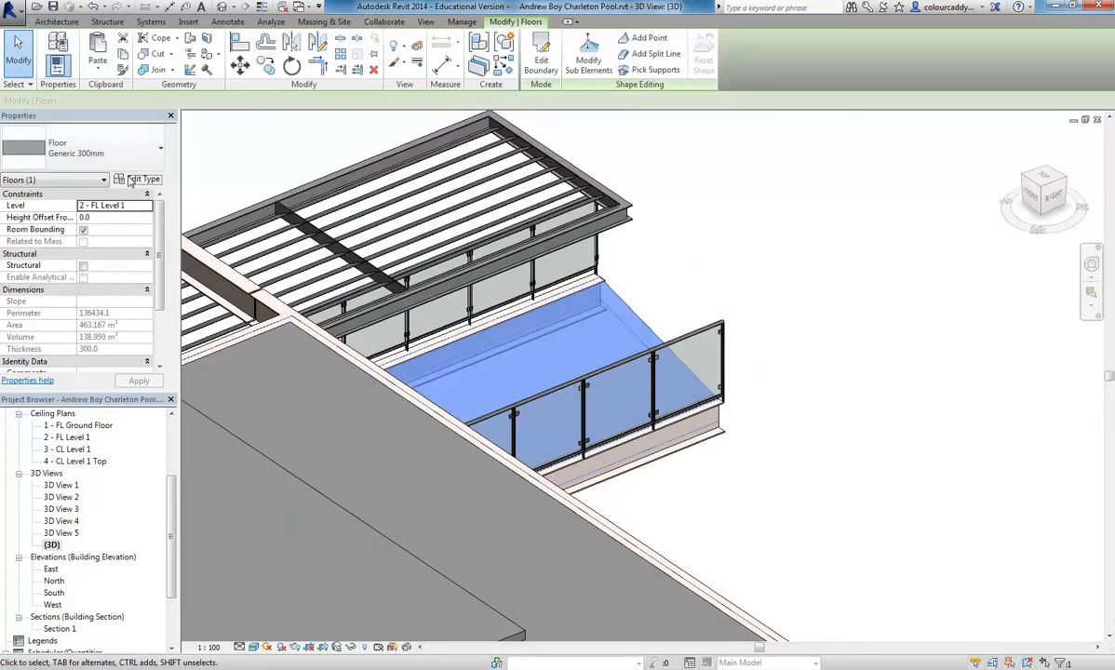
pyautogui.click(138, 178)
pyautogui.click(523, 96)
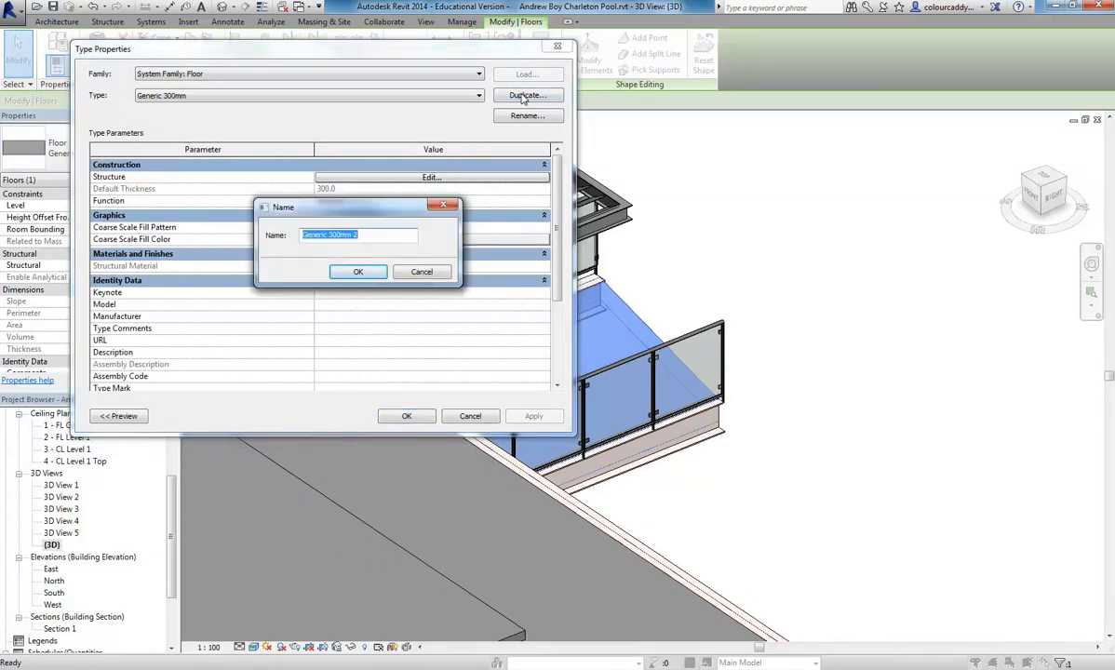
pyautogui.write('300mm Tile Floor')
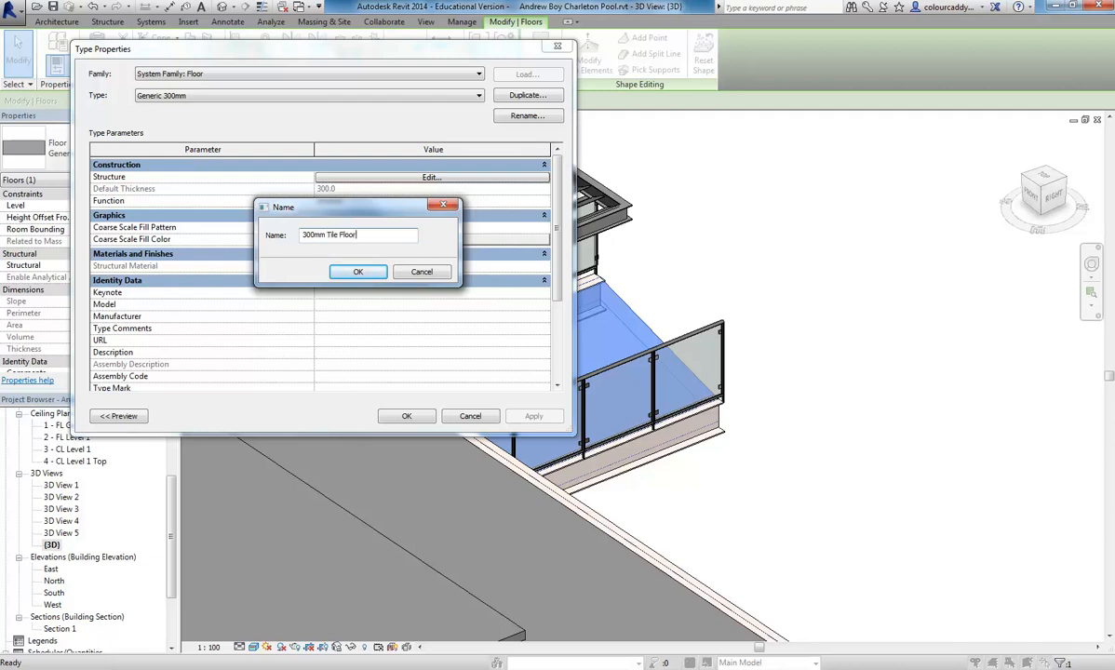
pyautogui.click(361, 272)
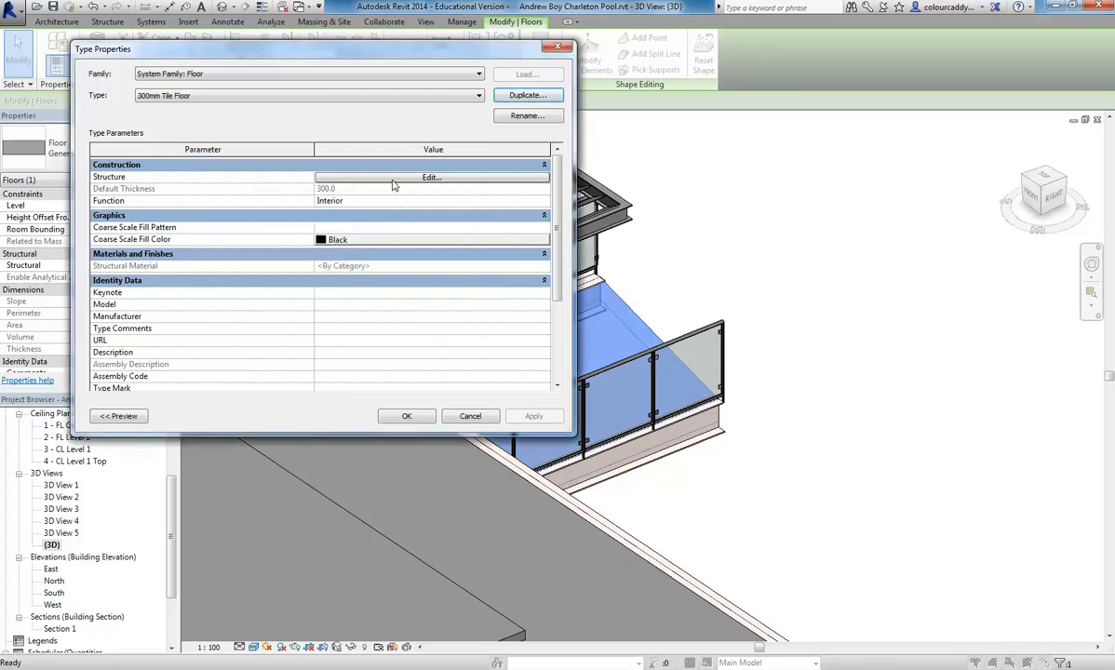
pyautogui.click(393, 177)
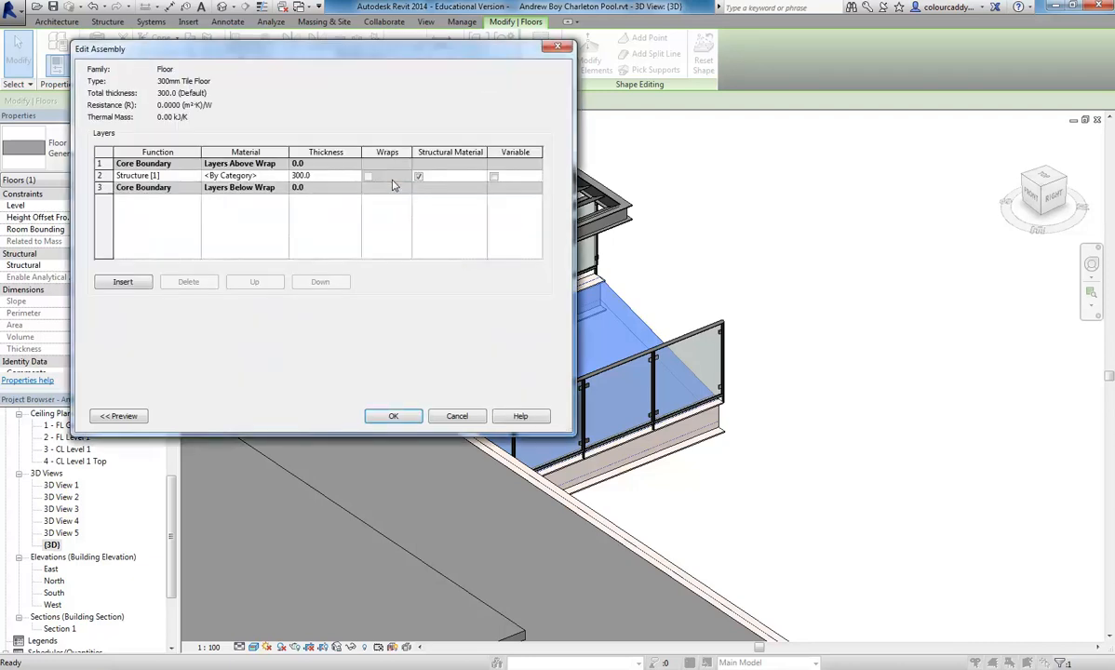
# - Insert a second layer above the floor's structure layer, 20 mm thick, and set the original structure layer's thickness to 280 mm
pyautogui.click(177, 177)
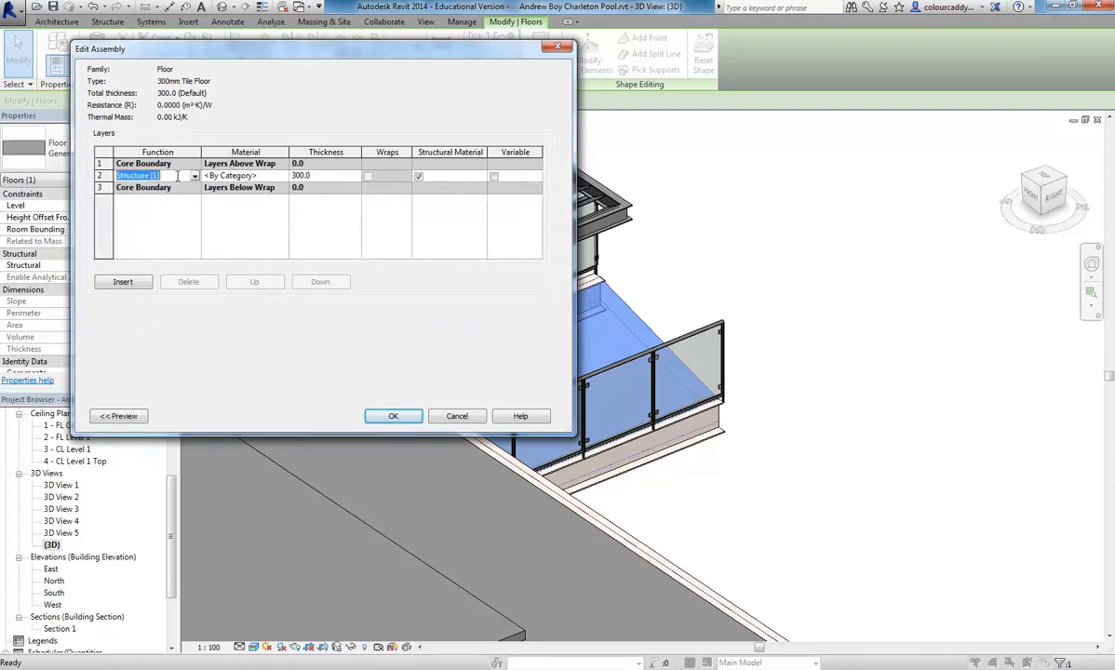
pyautogui.click(129, 279)
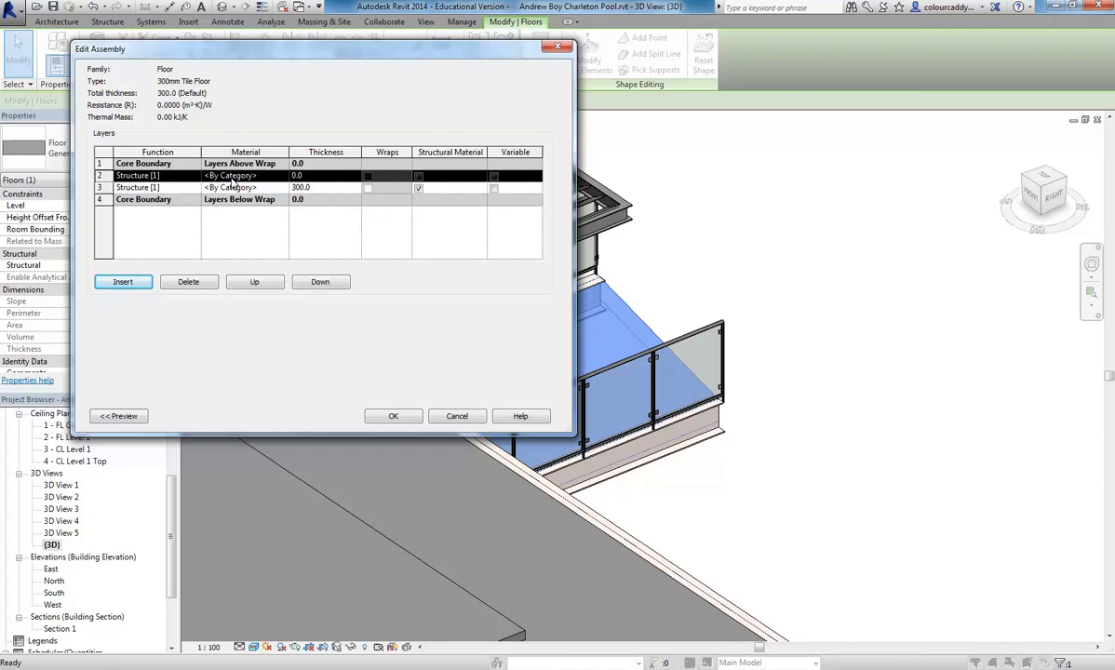
pyautogui.click(305, 177)
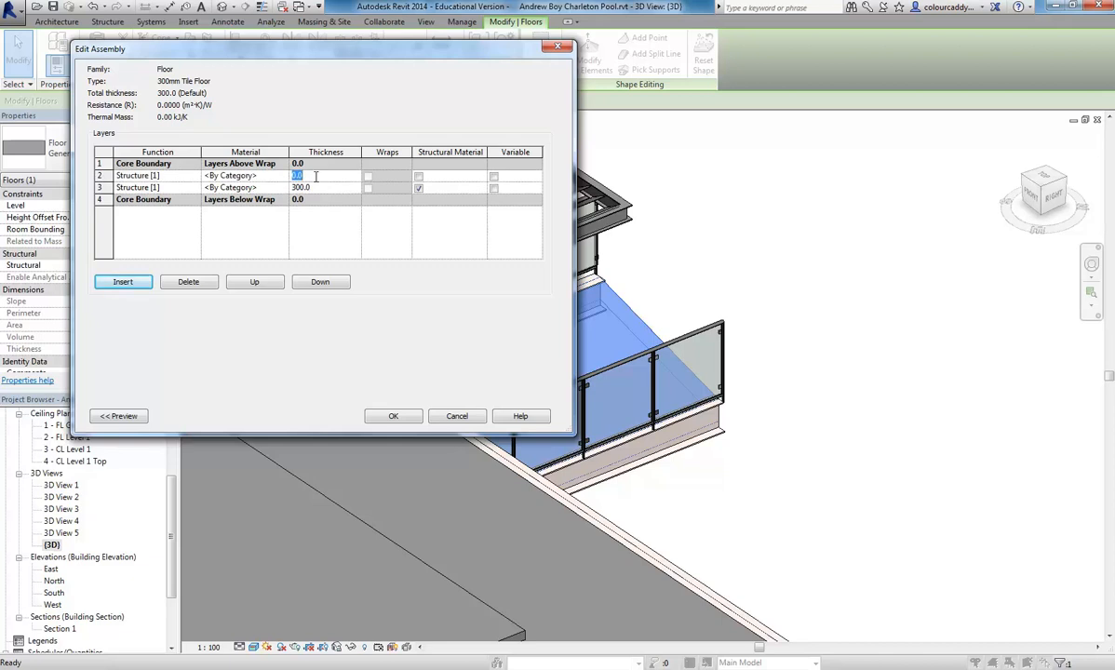
pyautogui.click(321, 189)
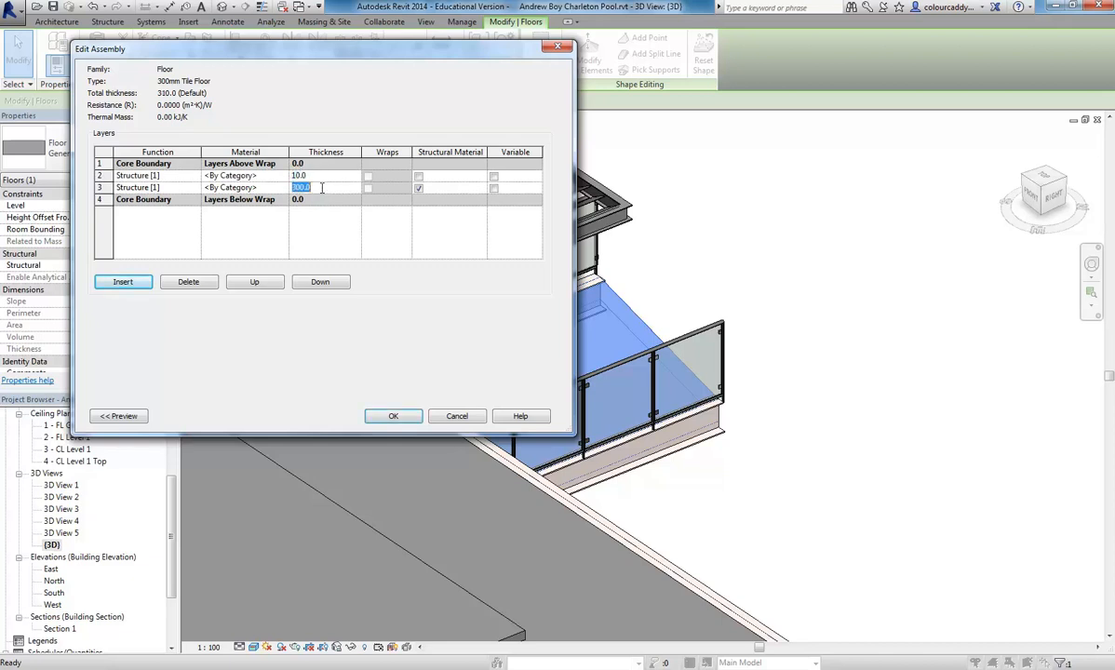
pyautogui.write('290')
pyautogui.click(331, 175)
pyautogui.write('20')
pyautogui.click(326, 187)
pyautogui.write('280')
pyautogui.click(306, 176)
# - Move the 20 mm layer above the upper core boundary and set its function to Finish 1 [4]
pyautogui.click(164, 176)
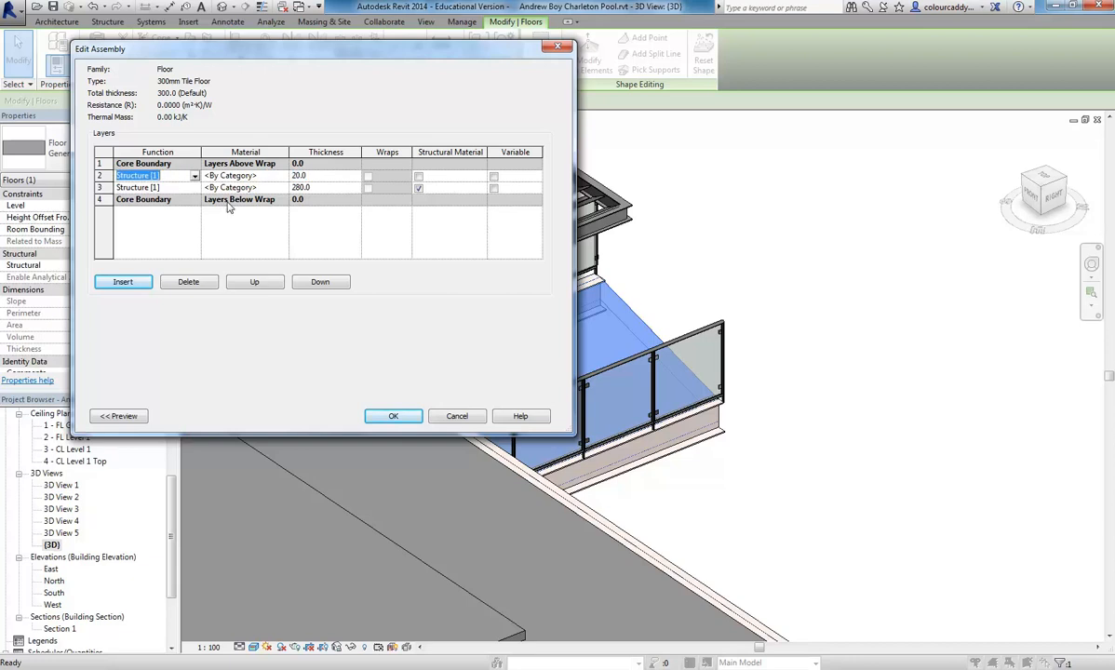
pyautogui.click(246, 282)
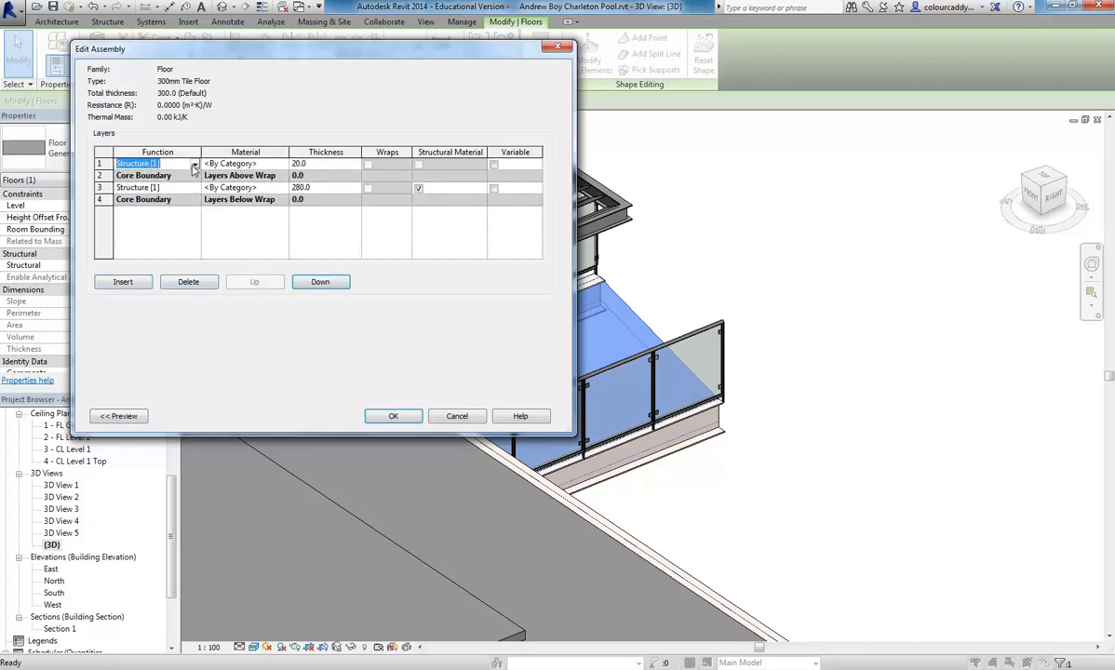
pyautogui.click(192, 164)
pyautogui.click(138, 203)
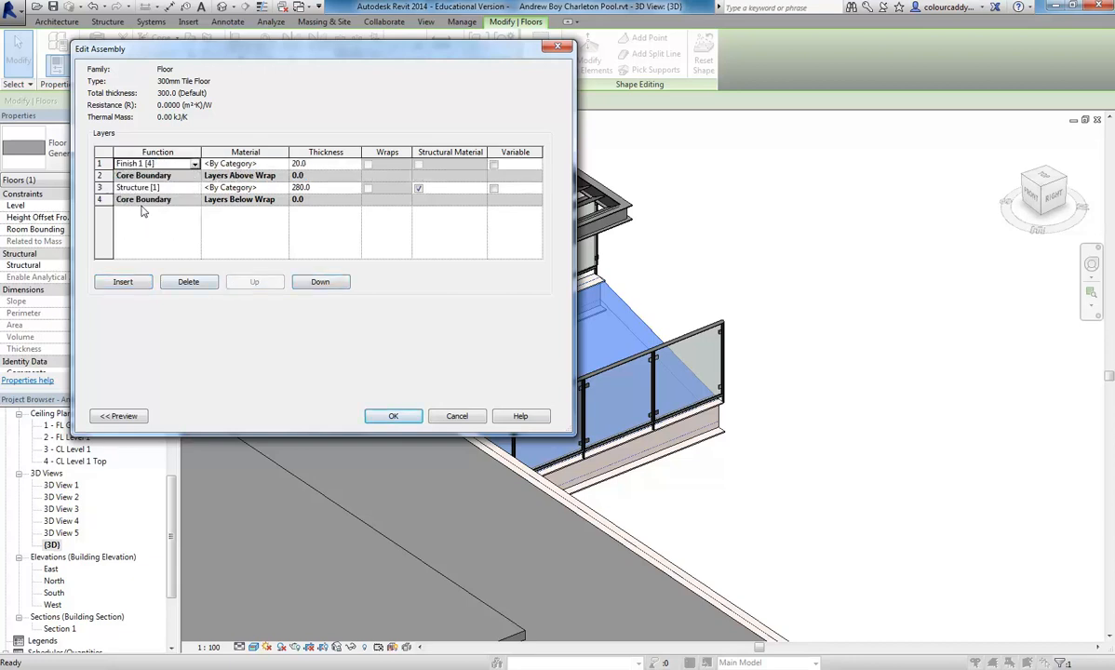
pyautogui.click(170, 163)
pyautogui.click(193, 165)
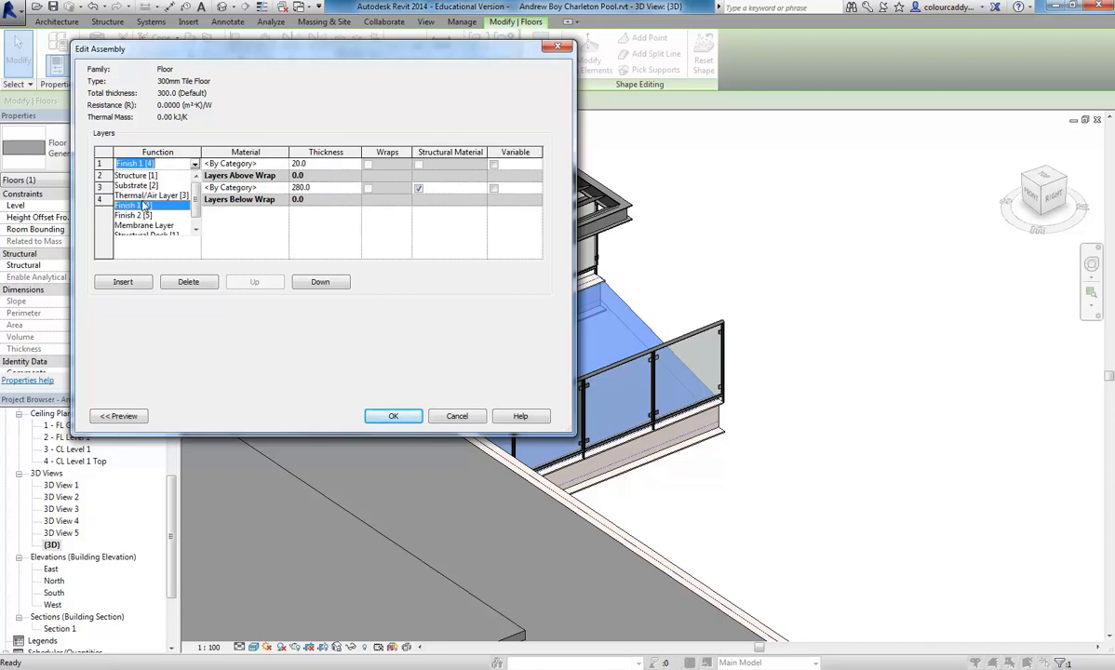
pyautogui.click(162, 163)
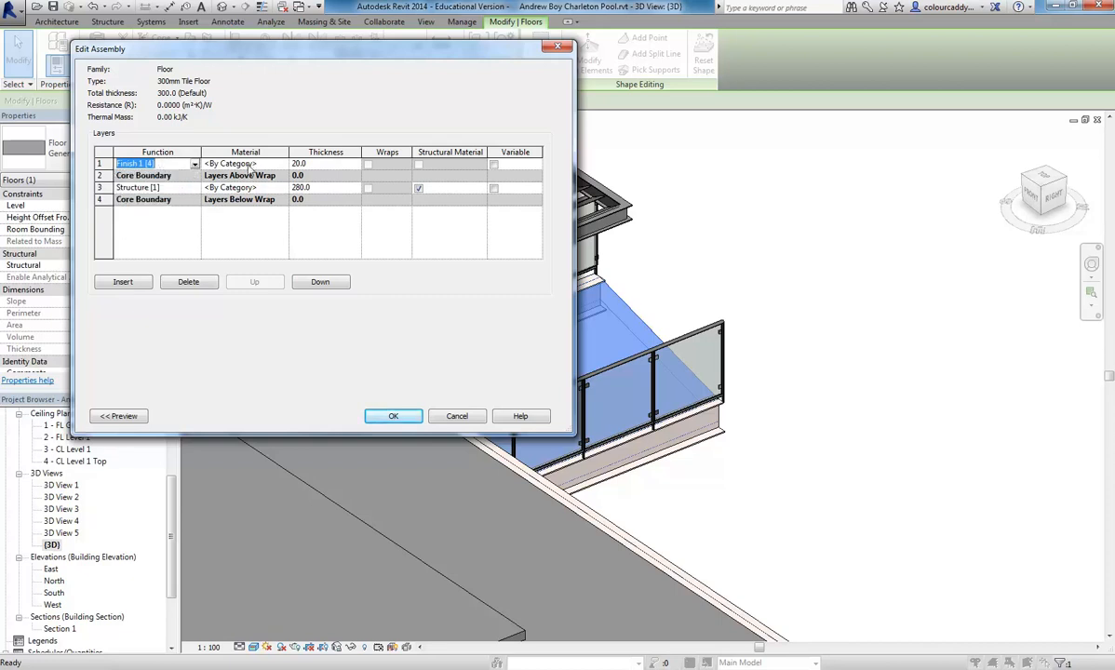
# - Open the finish layer's material selection and duplicate the Masonry material as Flooring - Tiles
pyautogui.click(266, 163)
pyautogui.click(281, 162)
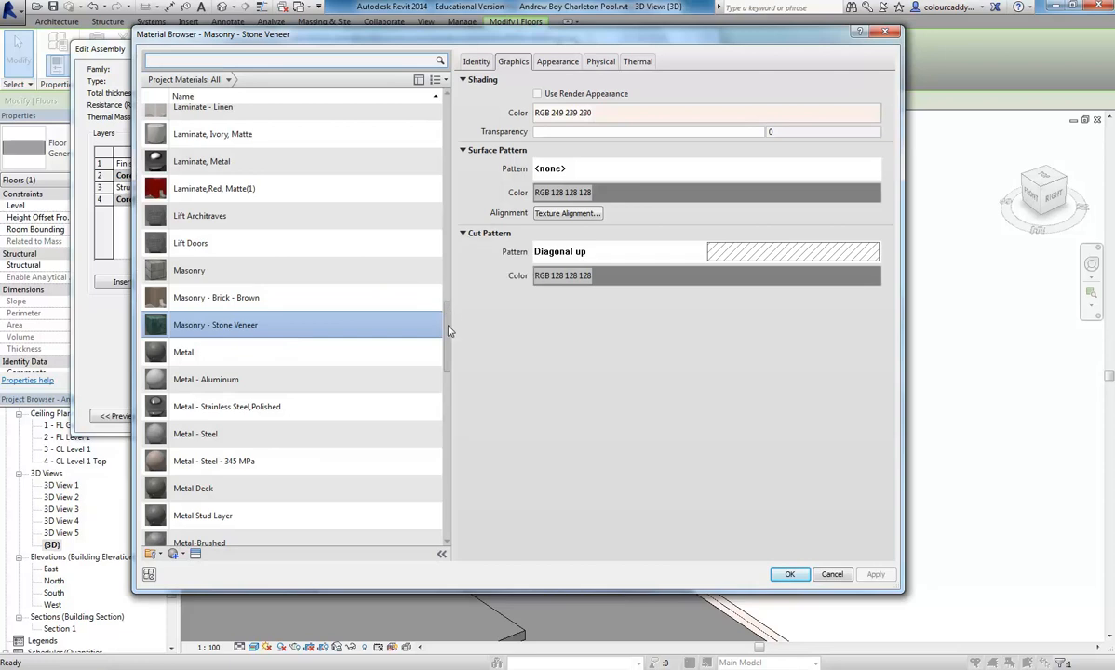
pyautogui.moveTo(449, 328); pyautogui.dragTo(446, 348)
pyautogui.scroll(1, 279, 279)
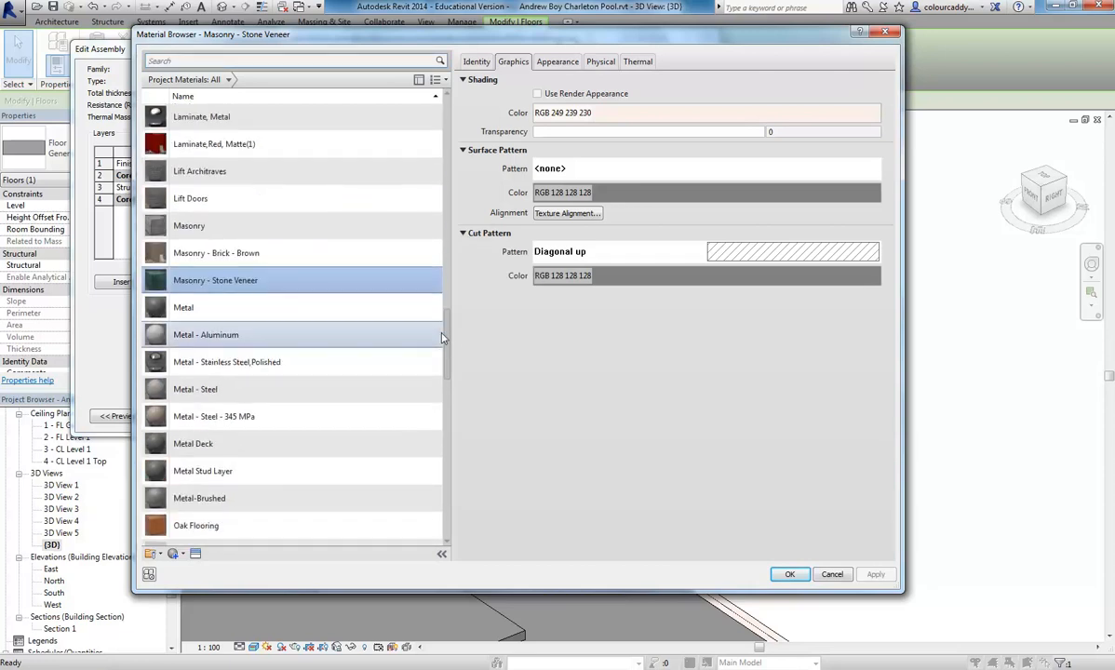
pyautogui.click(212, 228)
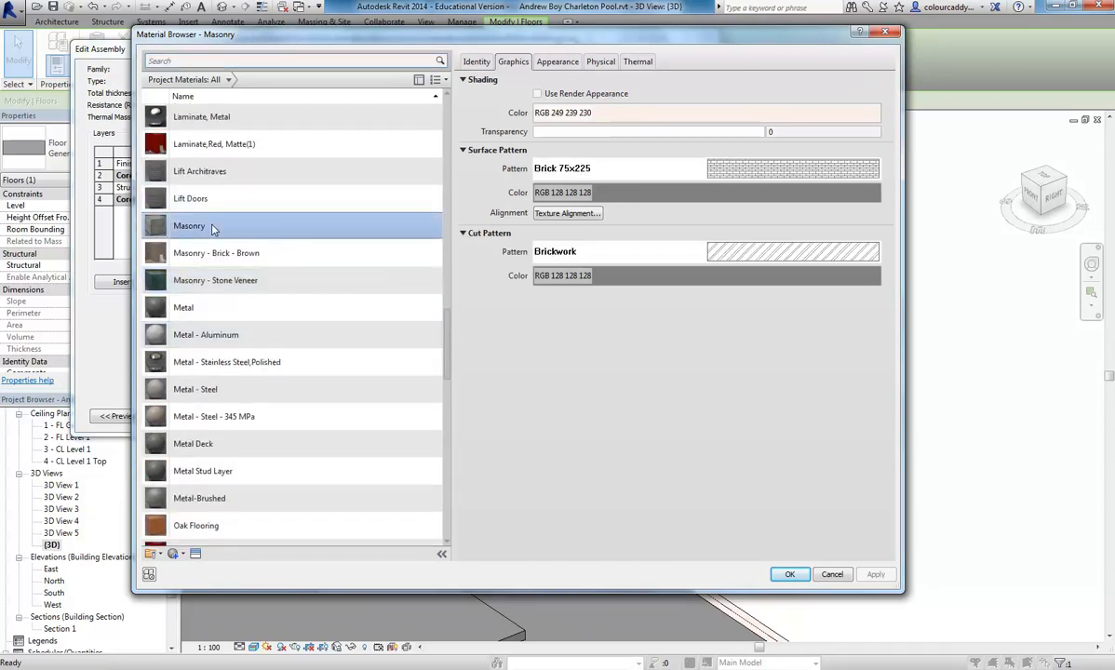
pyautogui.rightClick(197, 229)
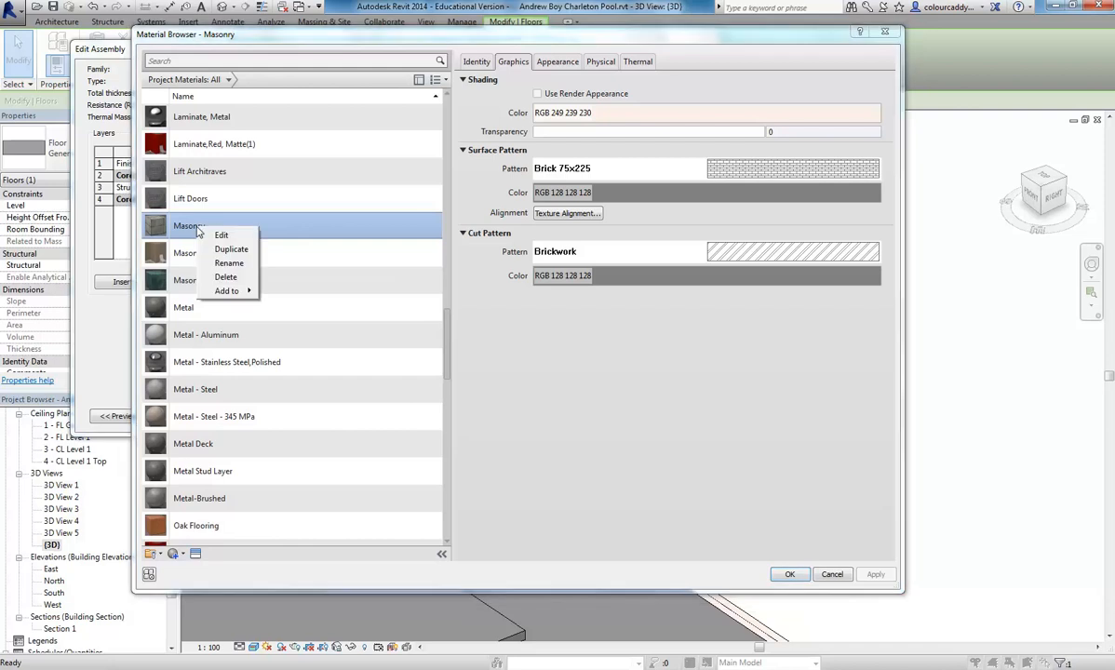
pyautogui.click(231, 249)
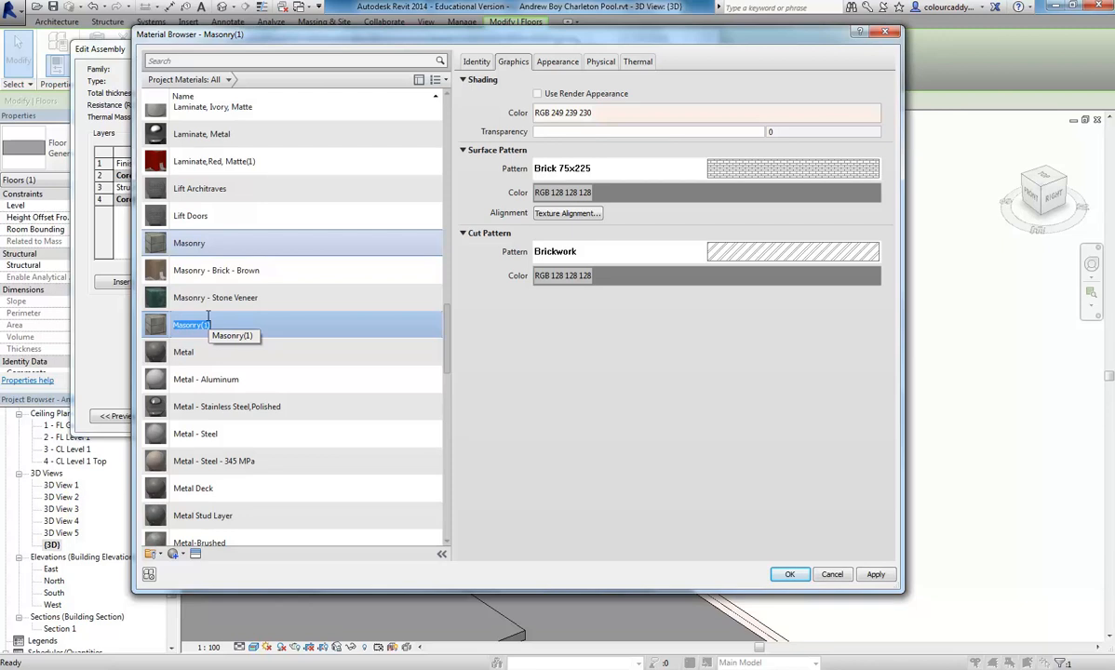
pyautogui.write('Flooring - Tiles')
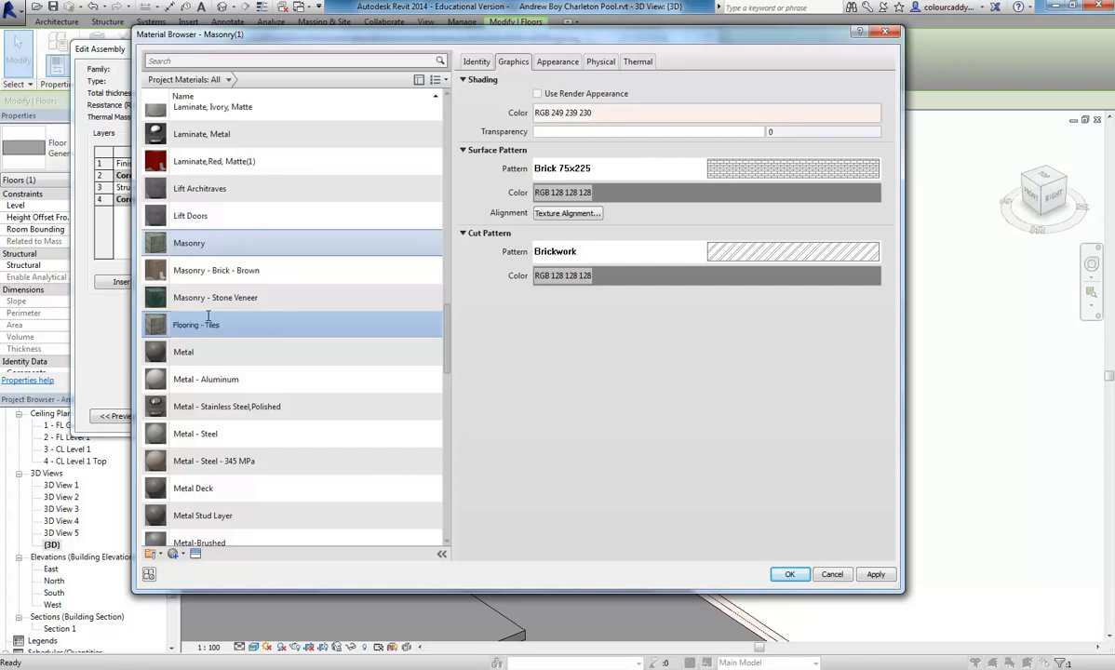
pyautogui.press('Return')
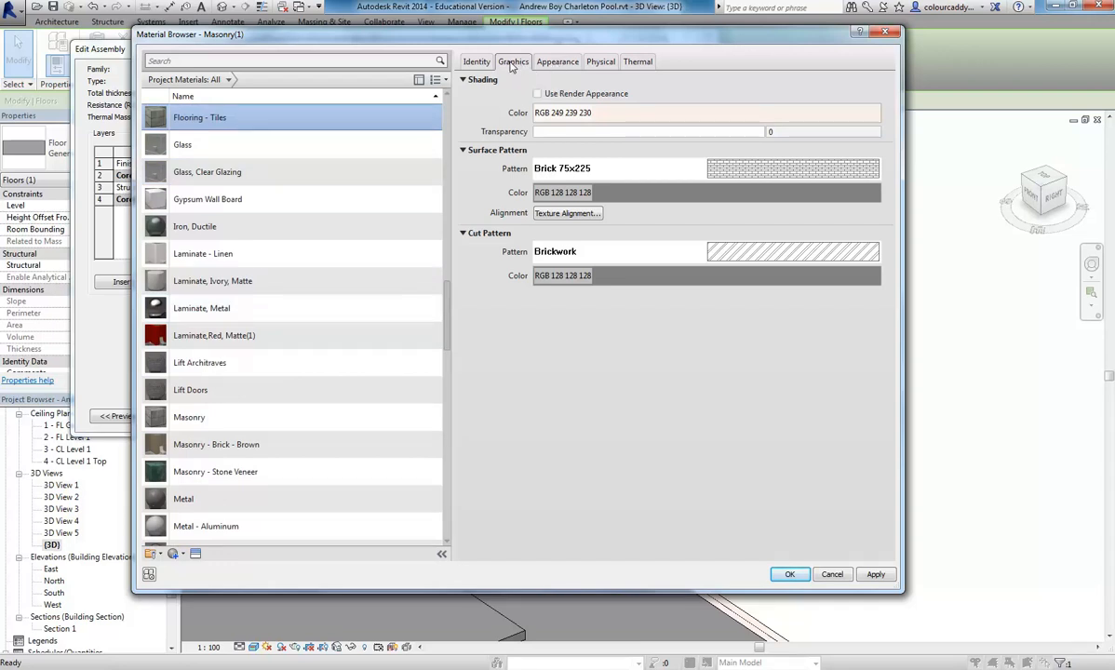
# - Remove both the surface pattern and the cut pattern from the Flooring - Tiles material
pyautogui.click(761, 172)
pyautogui.click(260, 445)
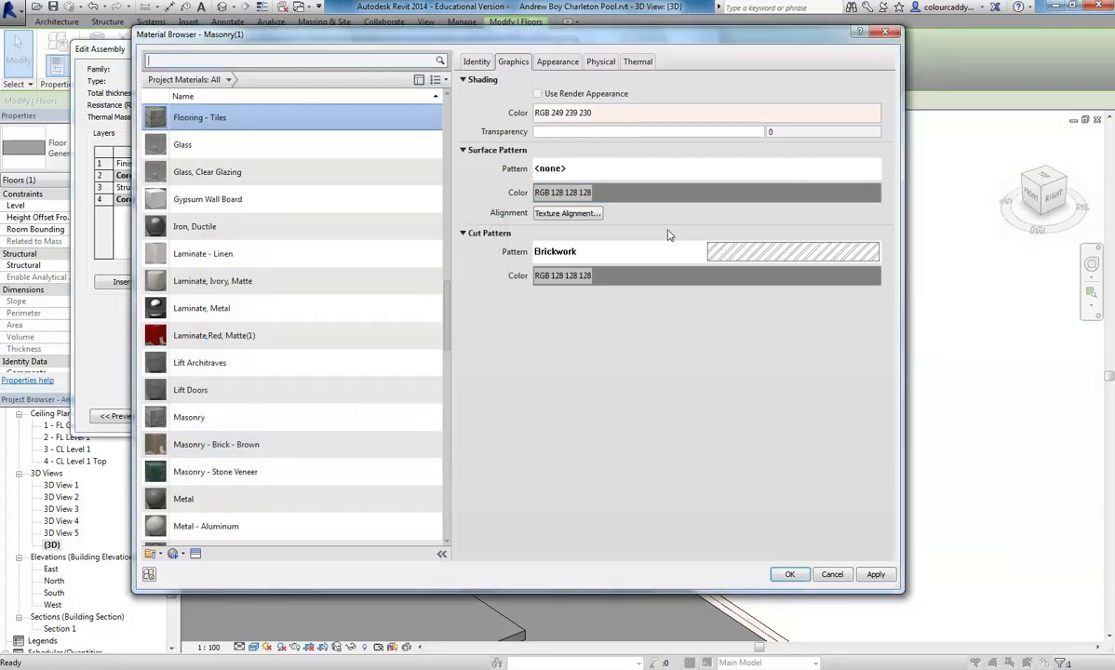
pyautogui.click(577, 251)
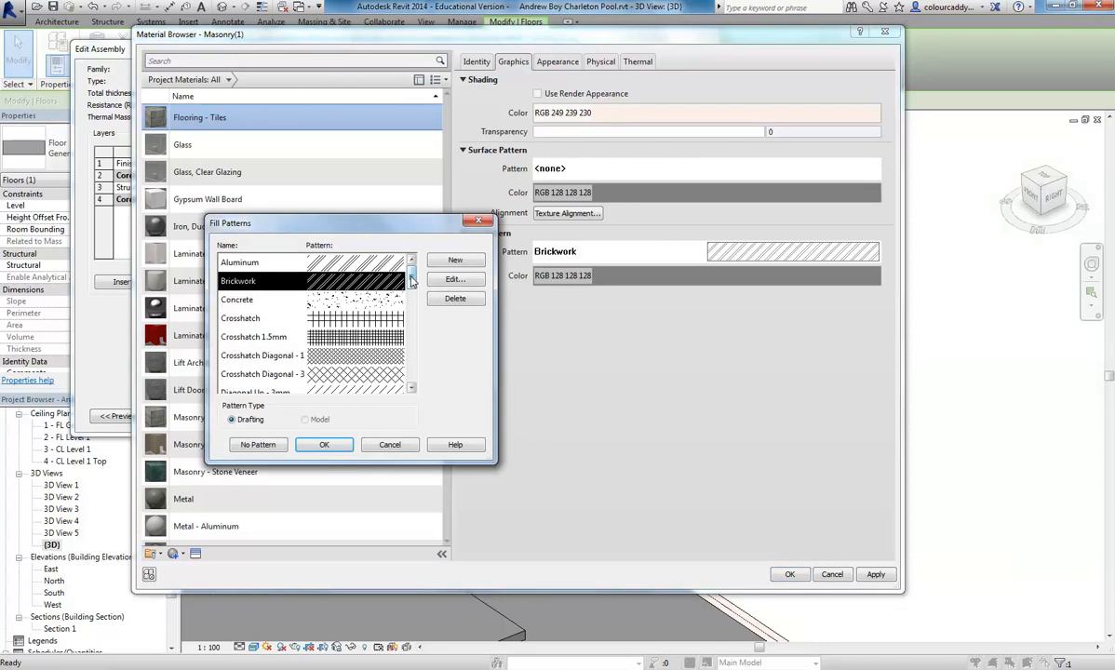
pyautogui.click(258, 445)
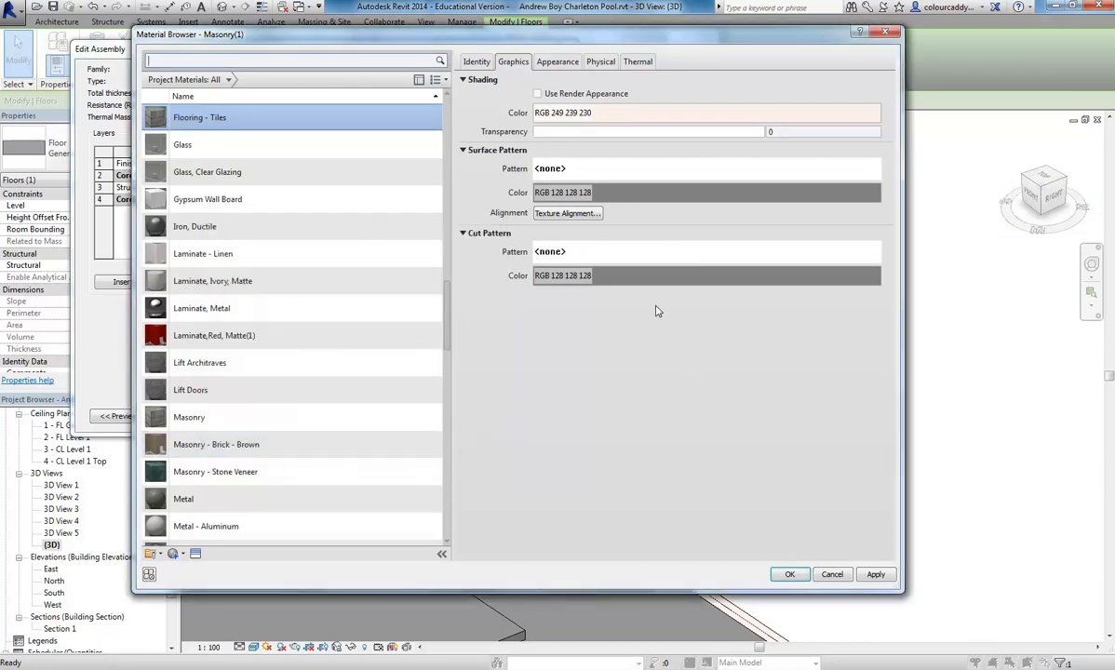
# - Replace the Flooring - Tiles appearance with the Granite - Mauve-Black 1 asset from the appearance library's Flooring: Stone category
pyautogui.click(558, 64)
pyautogui.rightClick(559, 64)
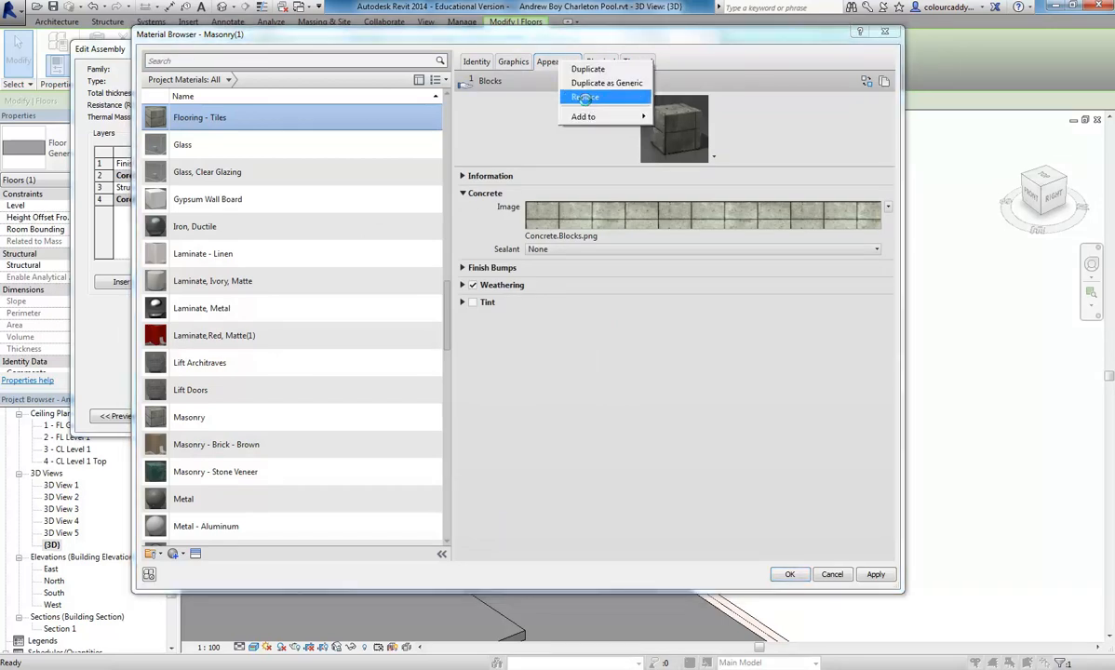
pyautogui.click(585, 97)
pyautogui.click(190, 97)
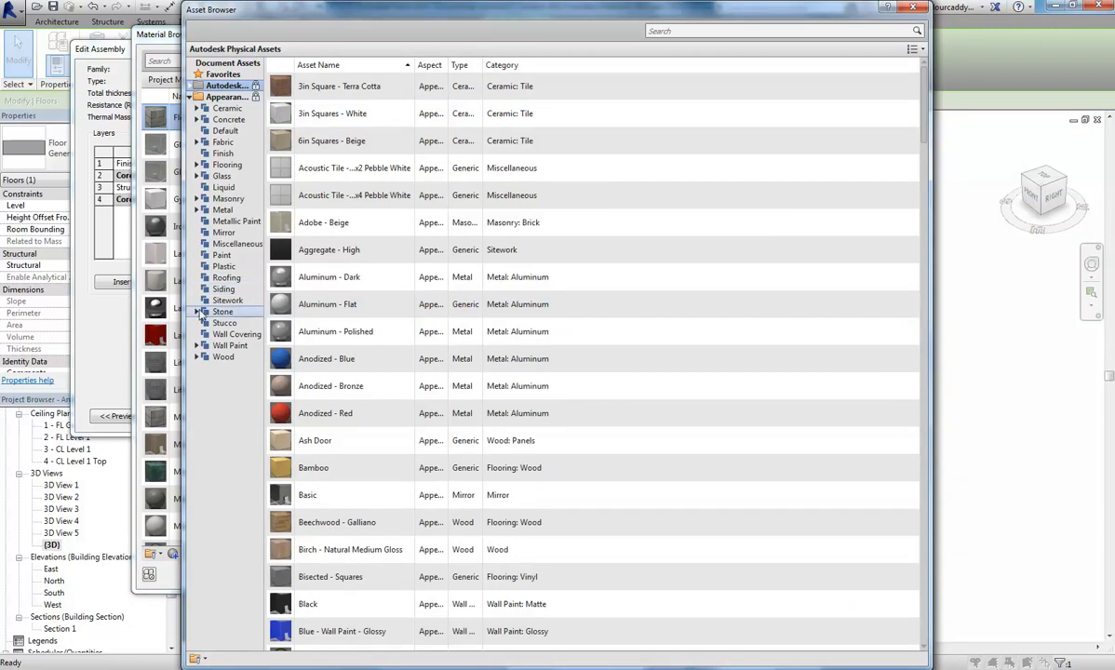
pyautogui.click(206, 165)
pyautogui.click(197, 165)
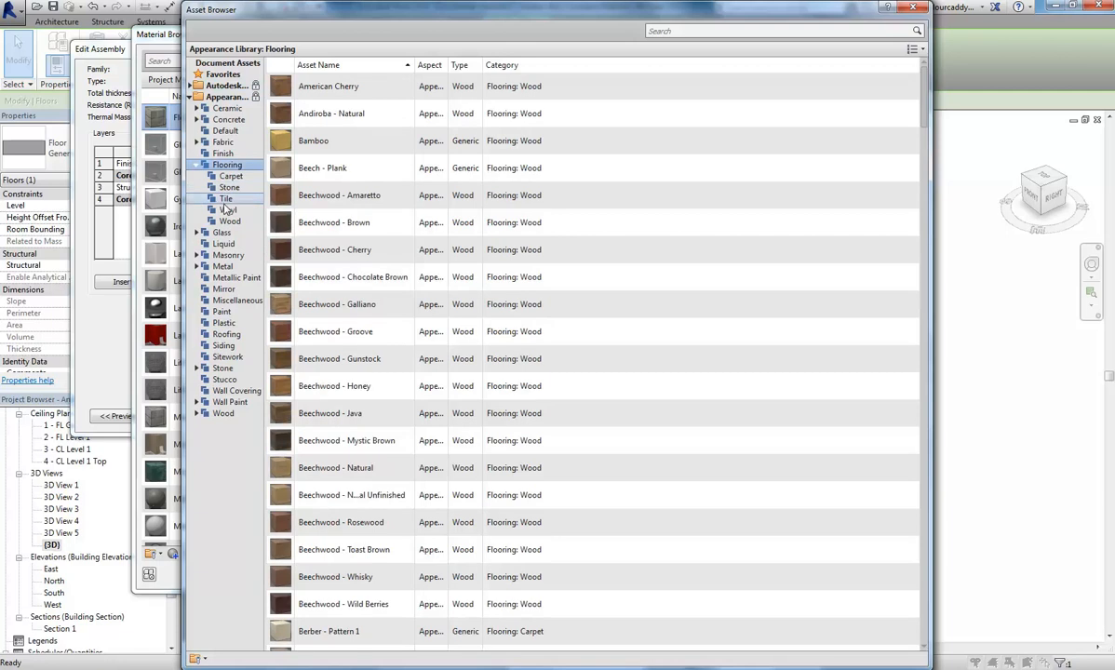
pyautogui.click(224, 187)
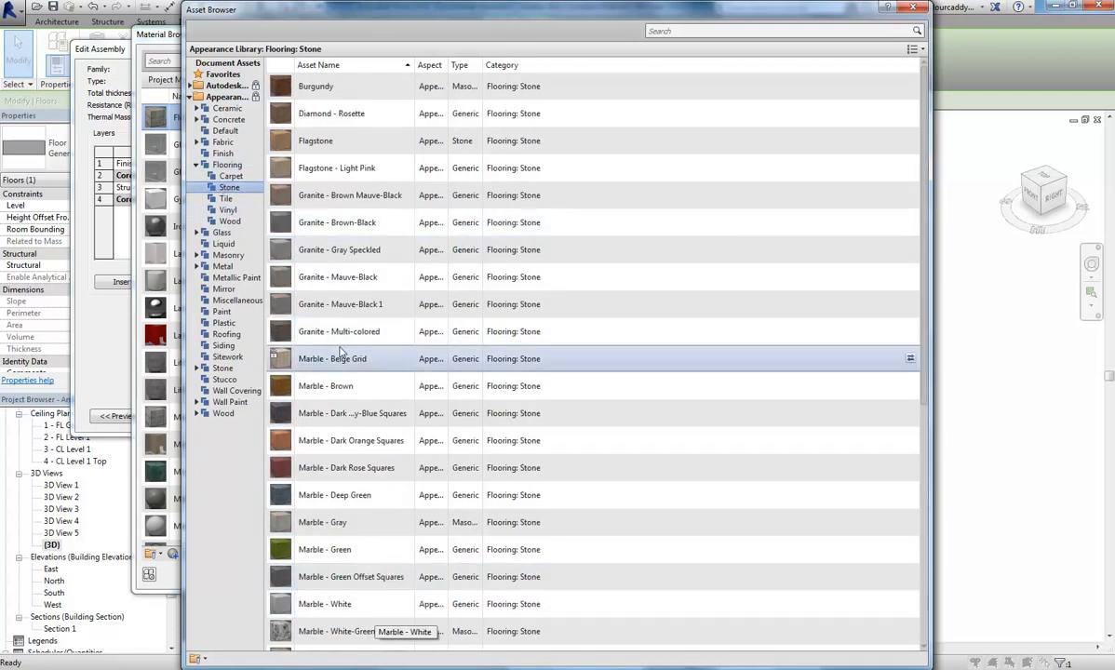
pyautogui.scroll(-5, 341, 353)
pyautogui.scroll(3, 341, 352)
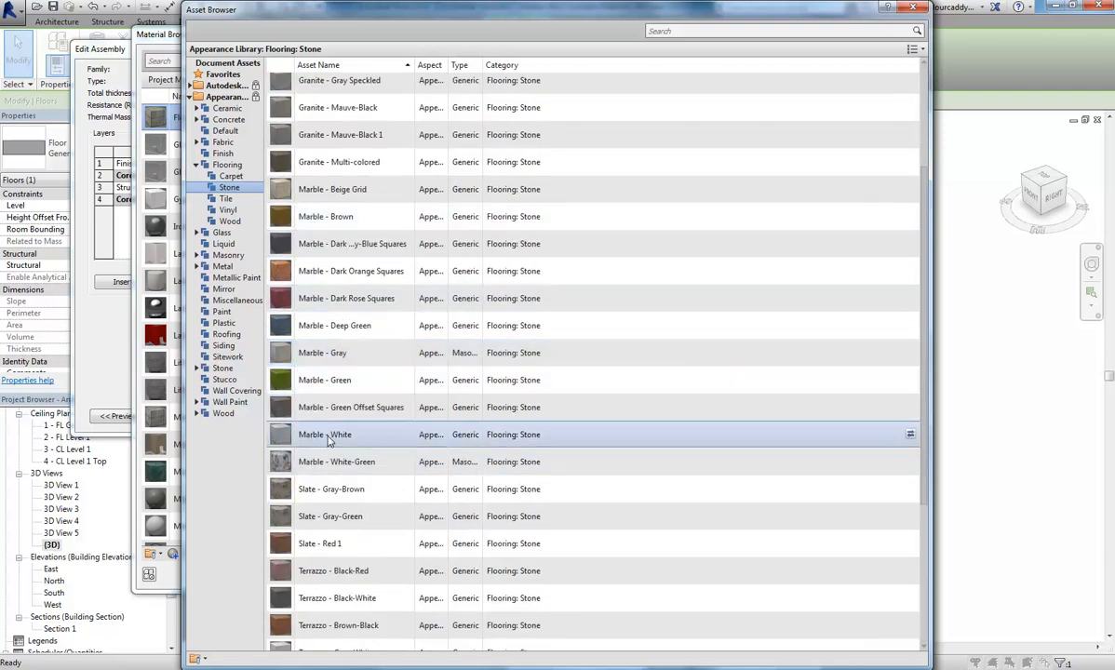
pyautogui.scroll(-3, 353, 325)
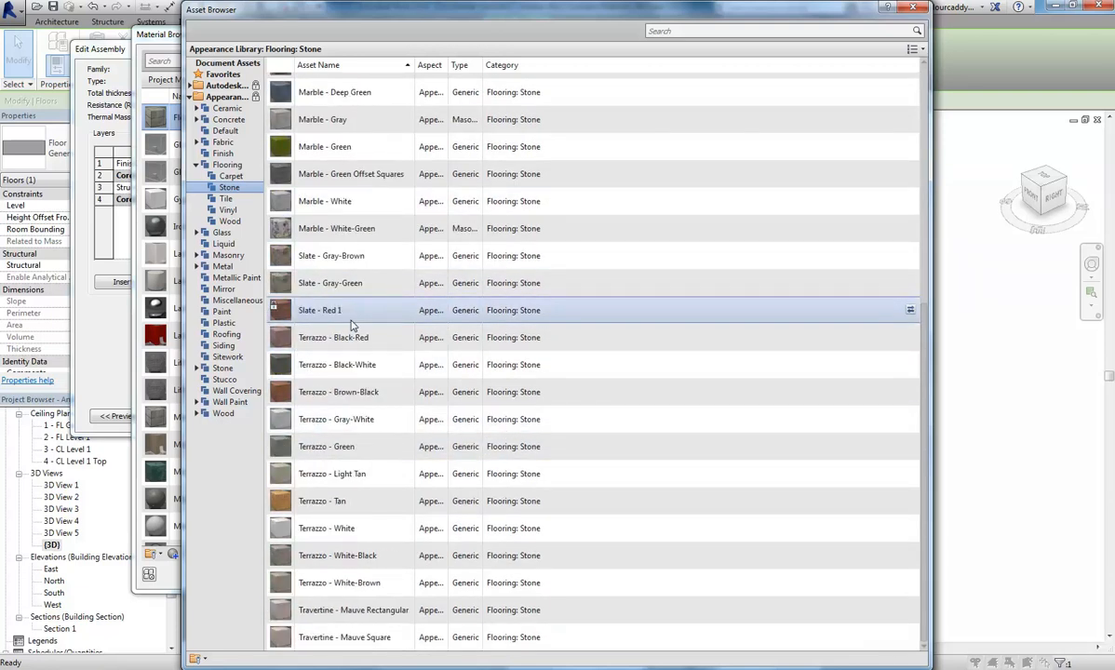
pyautogui.scroll(5, 353, 325)
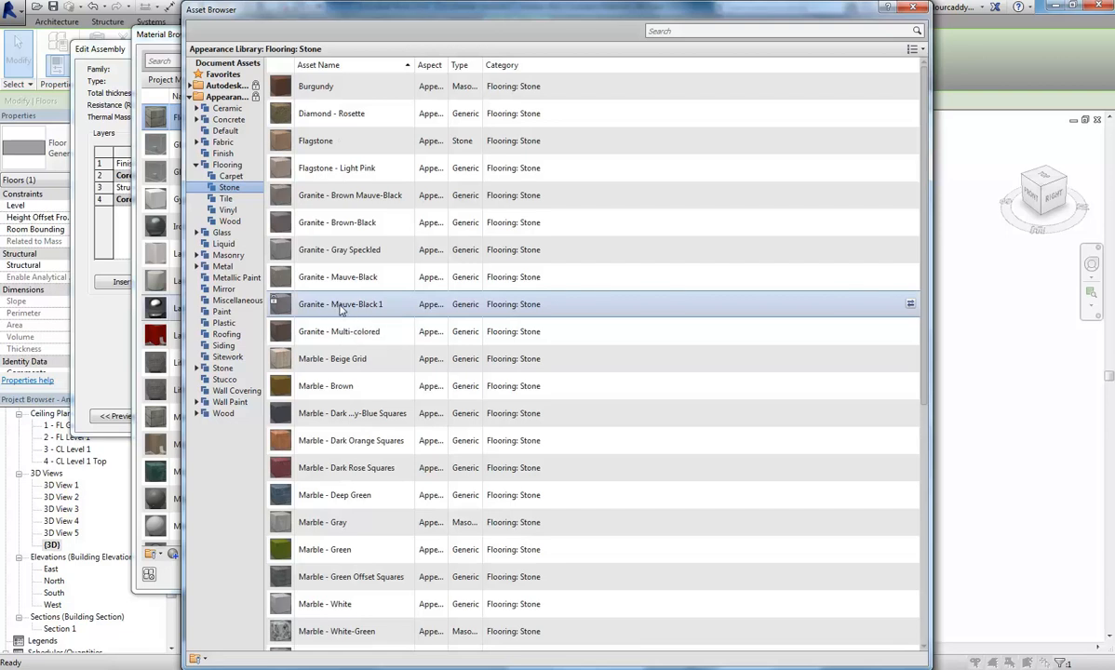
pyautogui.click(912, 7)
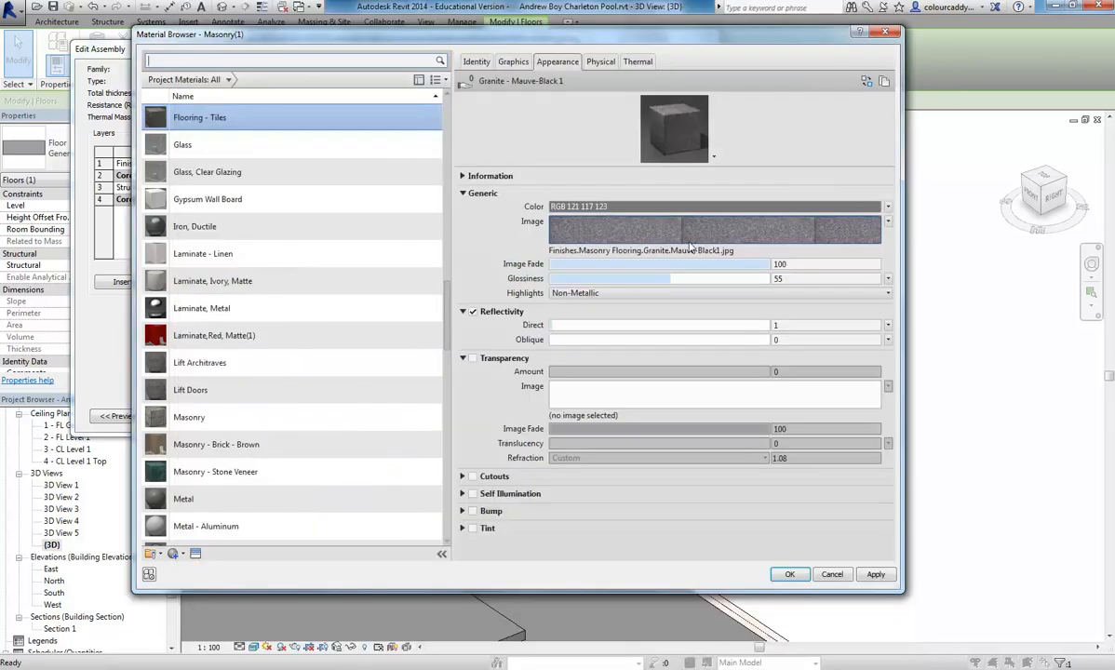
# - Examine the granite image's texture scale and repeat settings and the folder holding its source file
pyautogui.click(594, 237)
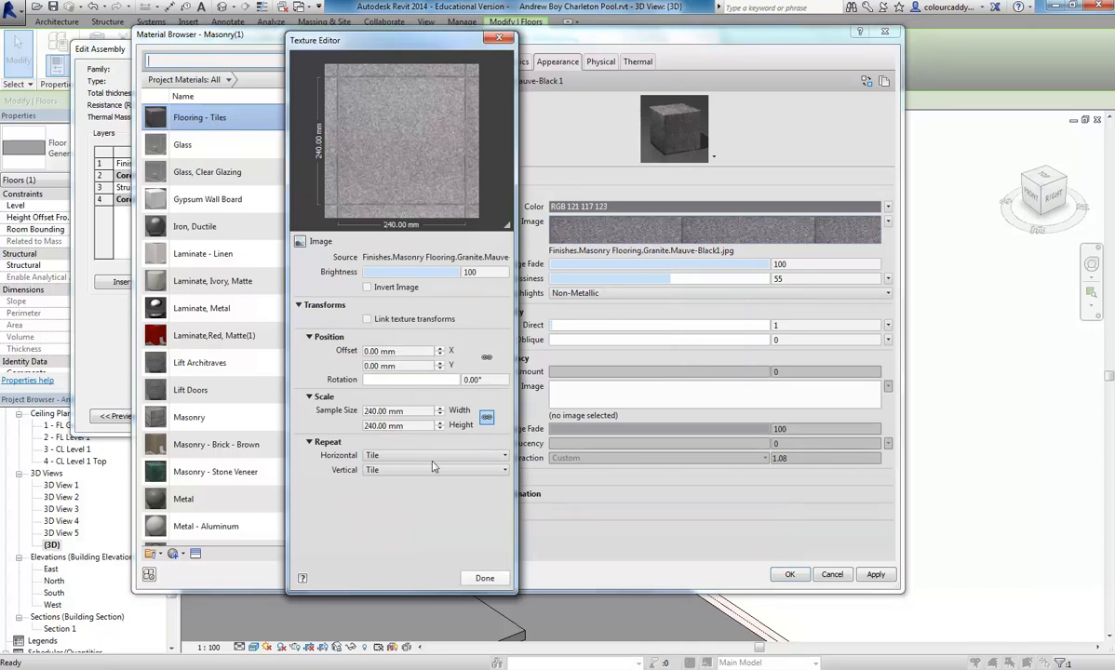
pyautogui.click(483, 578)
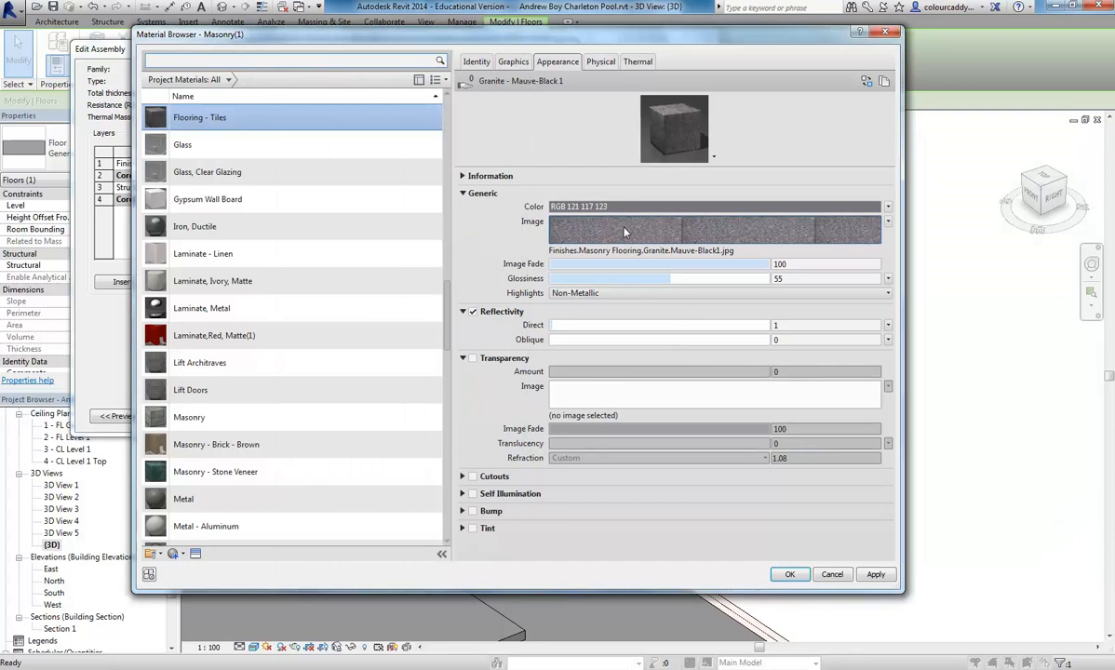
pyautogui.click(610, 250)
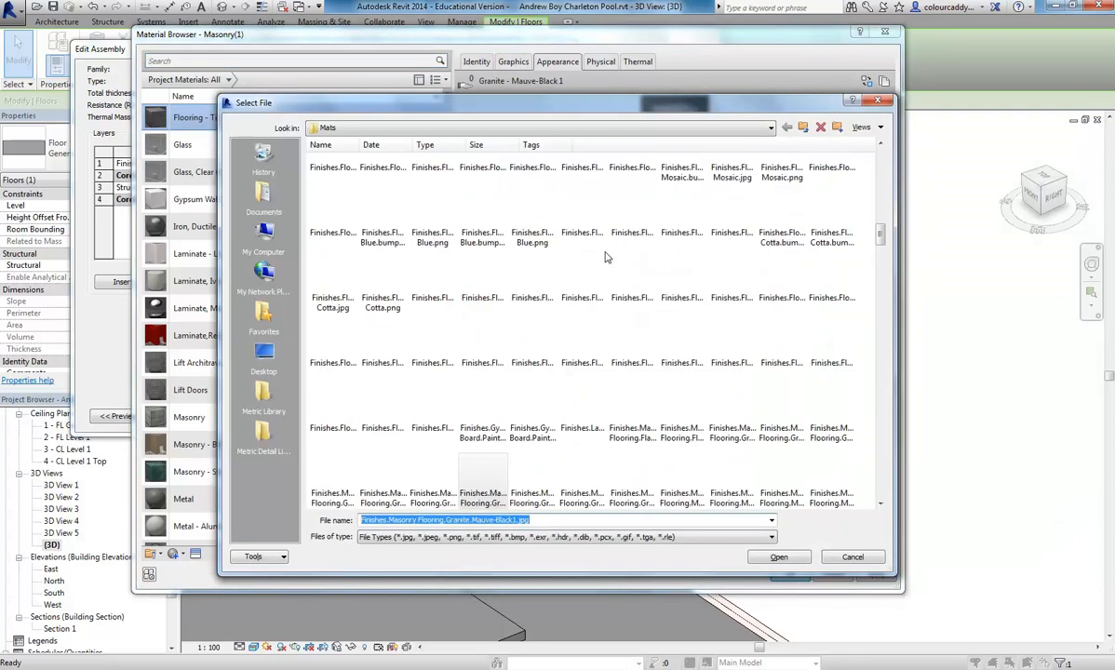
pyautogui.click(853, 558)
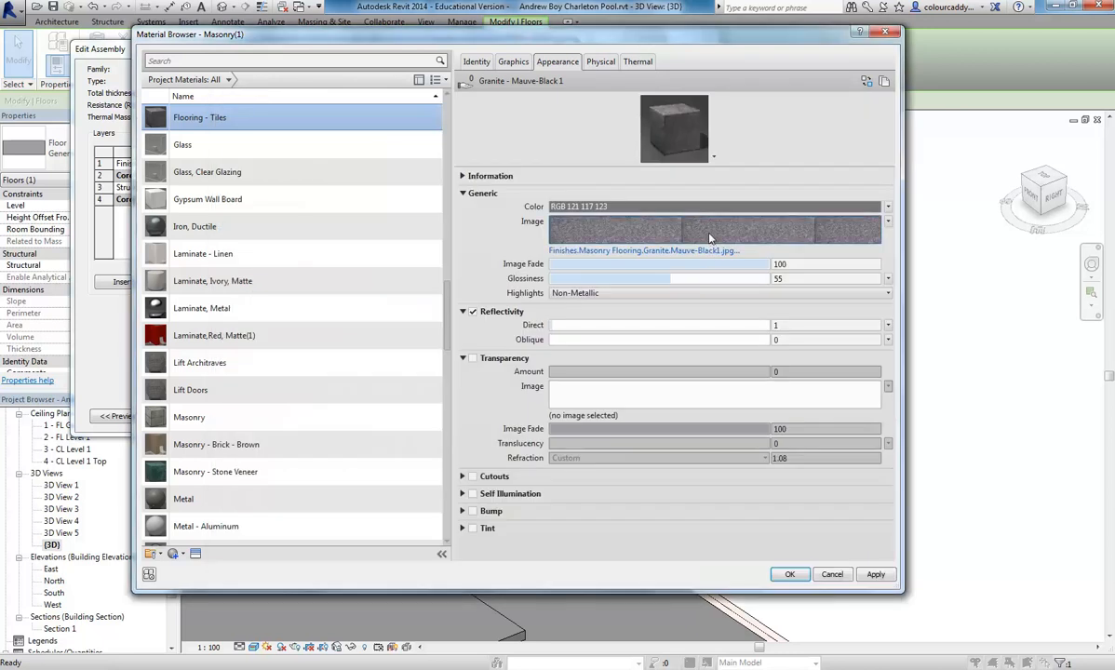
pyautogui.click(667, 235)
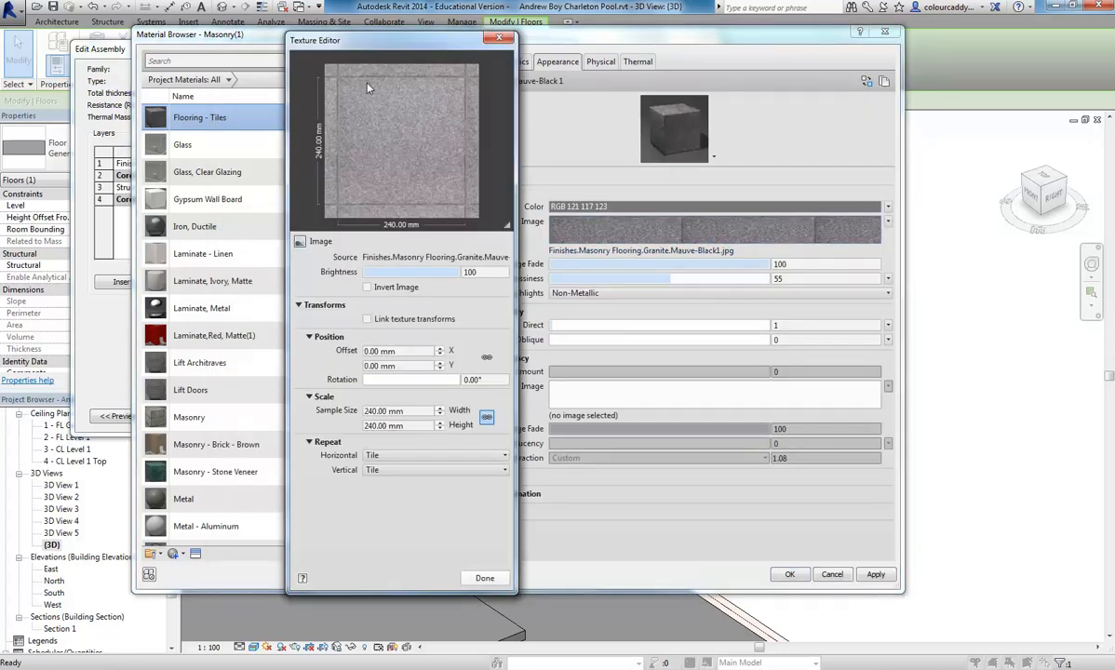
pyautogui.click(484, 578)
# - View the source file Finishes.Masonry Flooring.Granite.Mauve-Black1.jpg at full size in Windows Photo Viewer
pyautogui.click(645, 253)
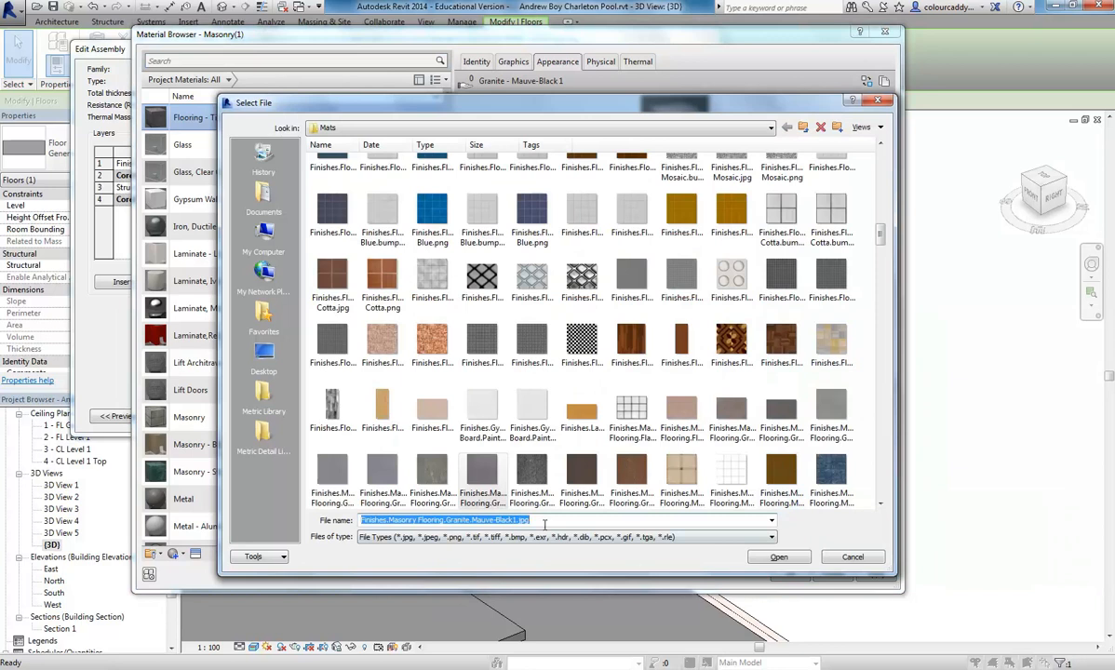
pyautogui.rightClick(480, 477)
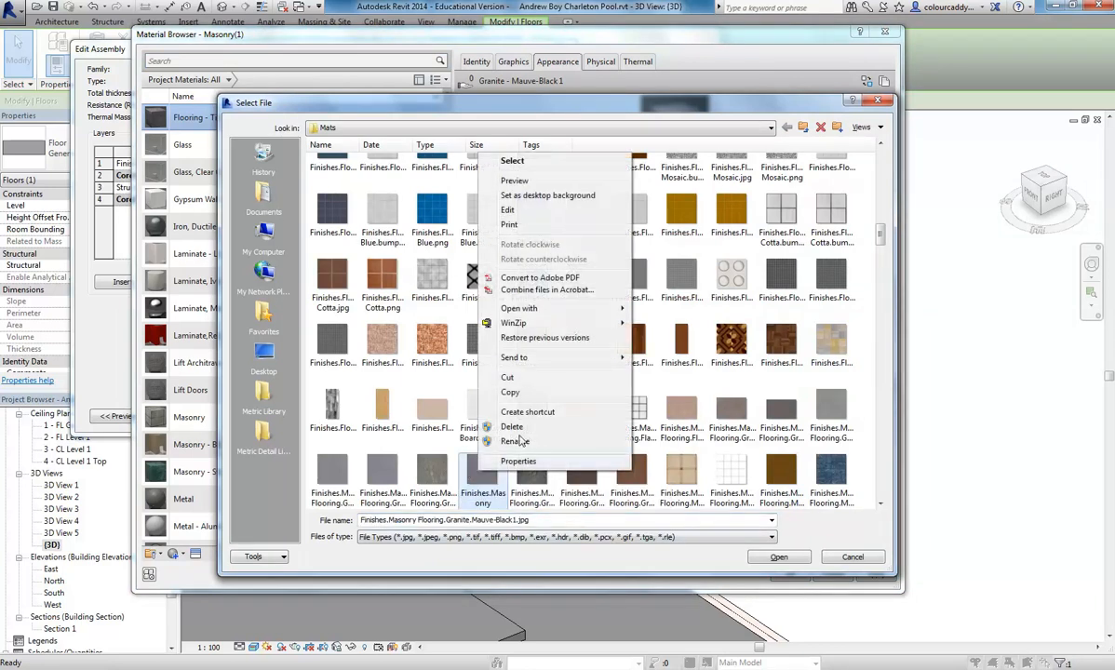
pyautogui.moveTo(549, 309)
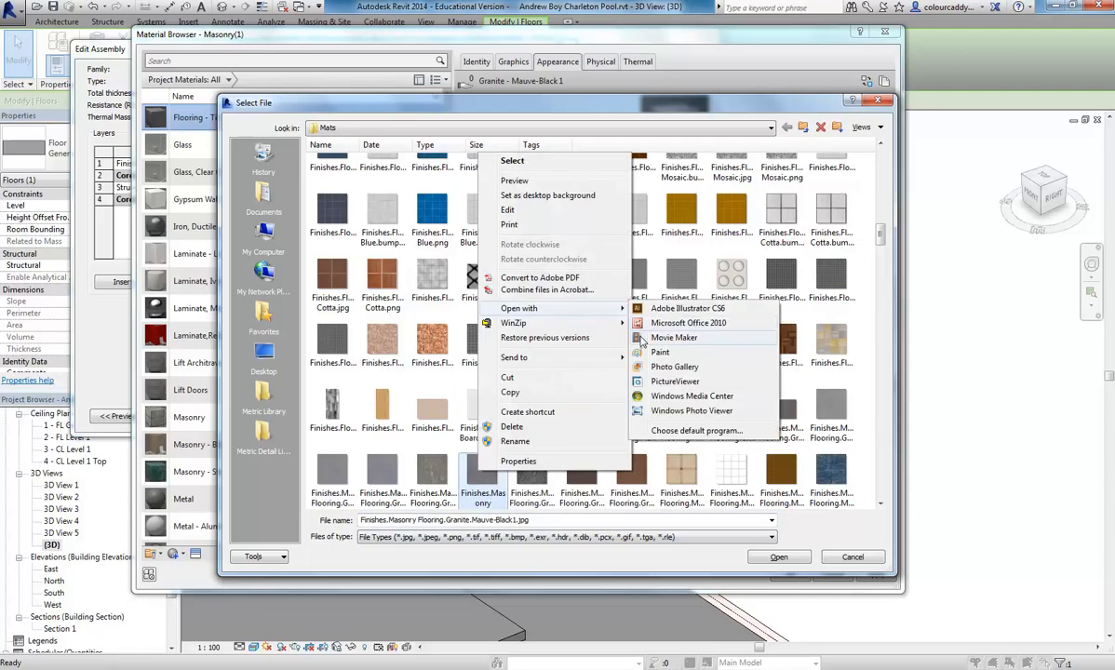
pyautogui.click(691, 410)
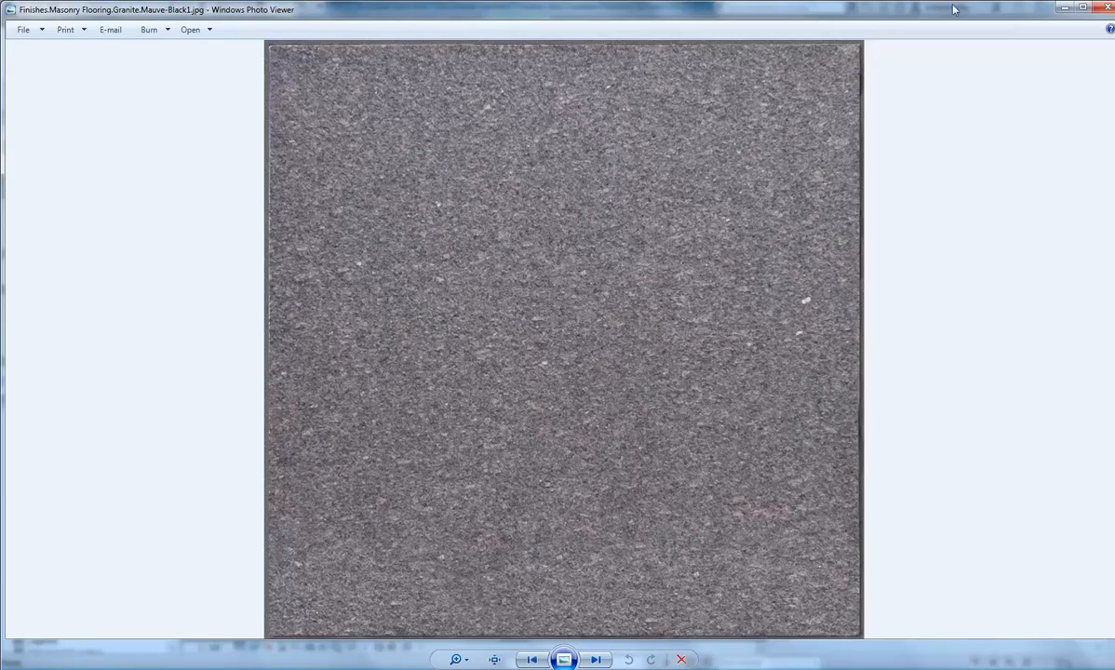
pyautogui.click(1105, 9)
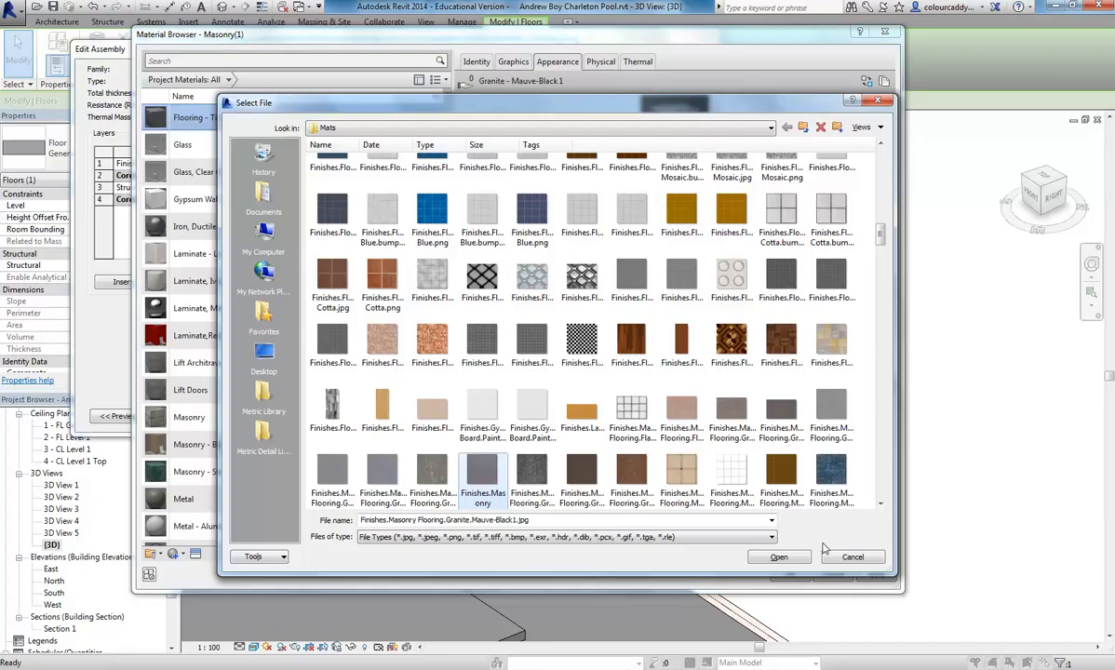
pyautogui.click(780, 557)
# - Check the tile size in the site photo DSC_0196.JPG and set the granite image's texture sample size to 400 mm
pyautogui.click(683, 231)
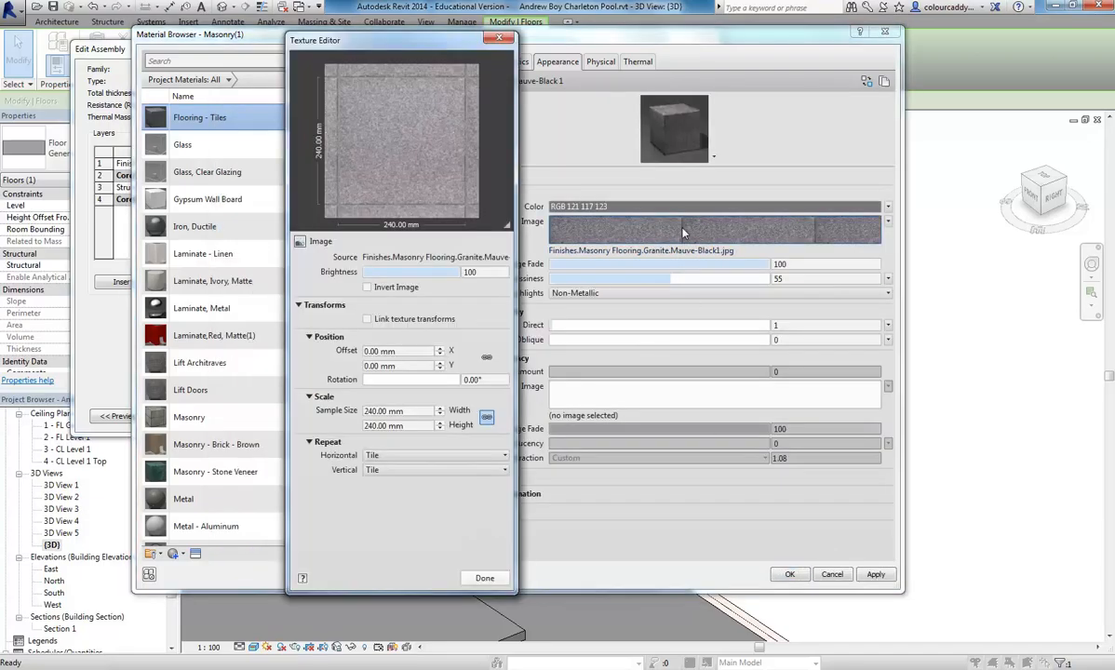
pyautogui.click(414, 410)
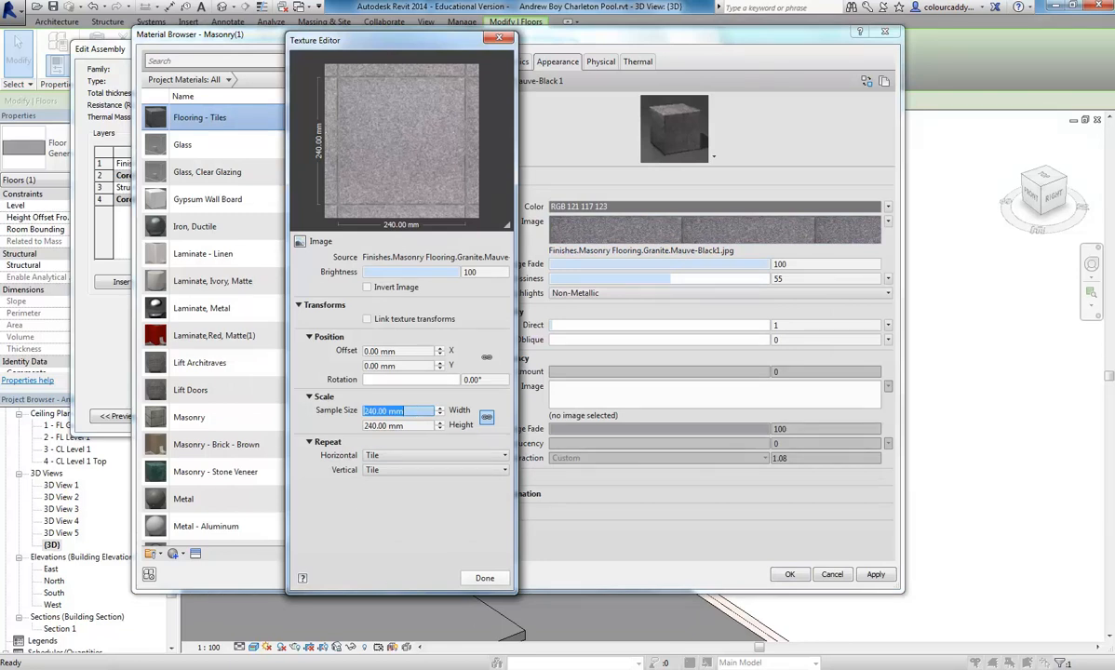
pyautogui.moveTo(661, 663)
pyautogui.click(733, 566)
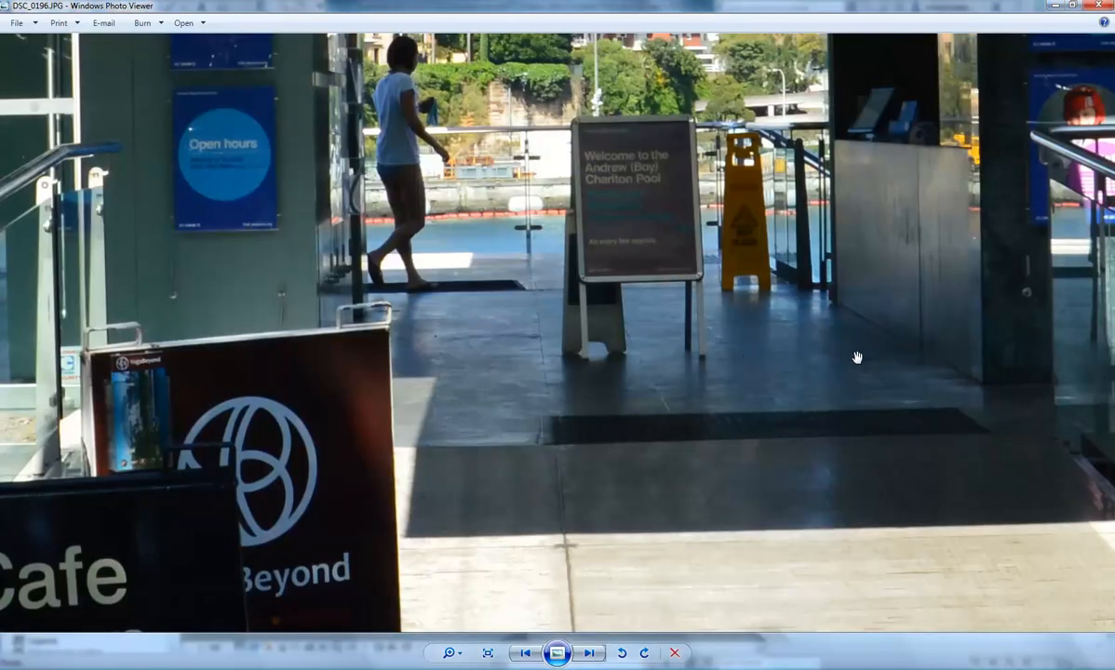
pyautogui.click(1056, 6)
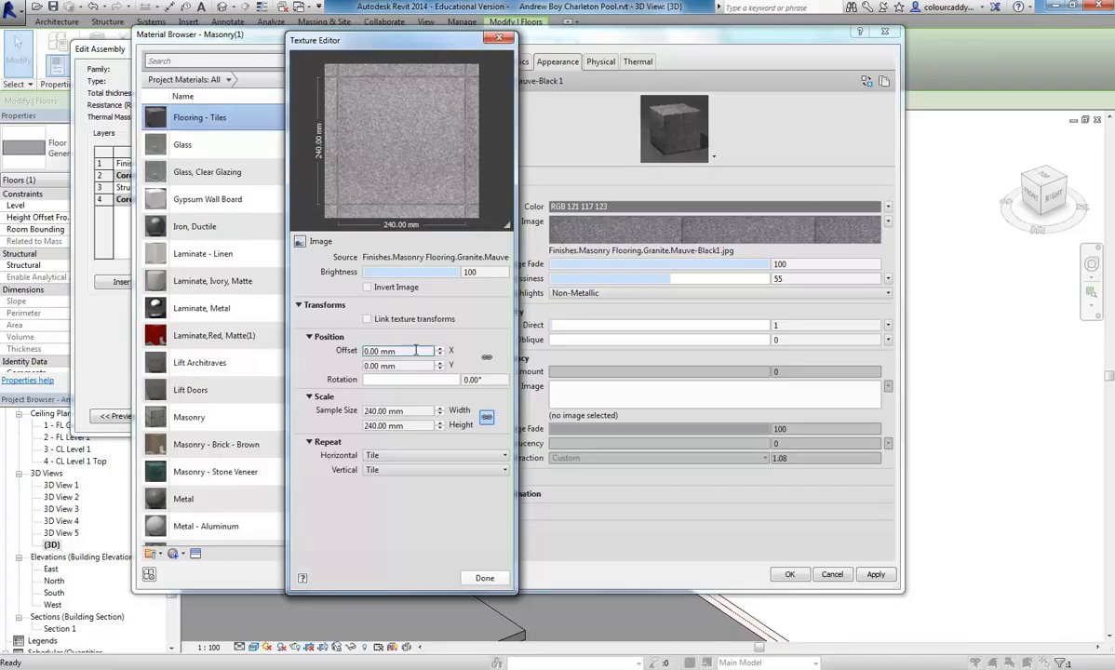
pyautogui.click(408, 411)
pyautogui.write('400')
pyautogui.click(413, 351)
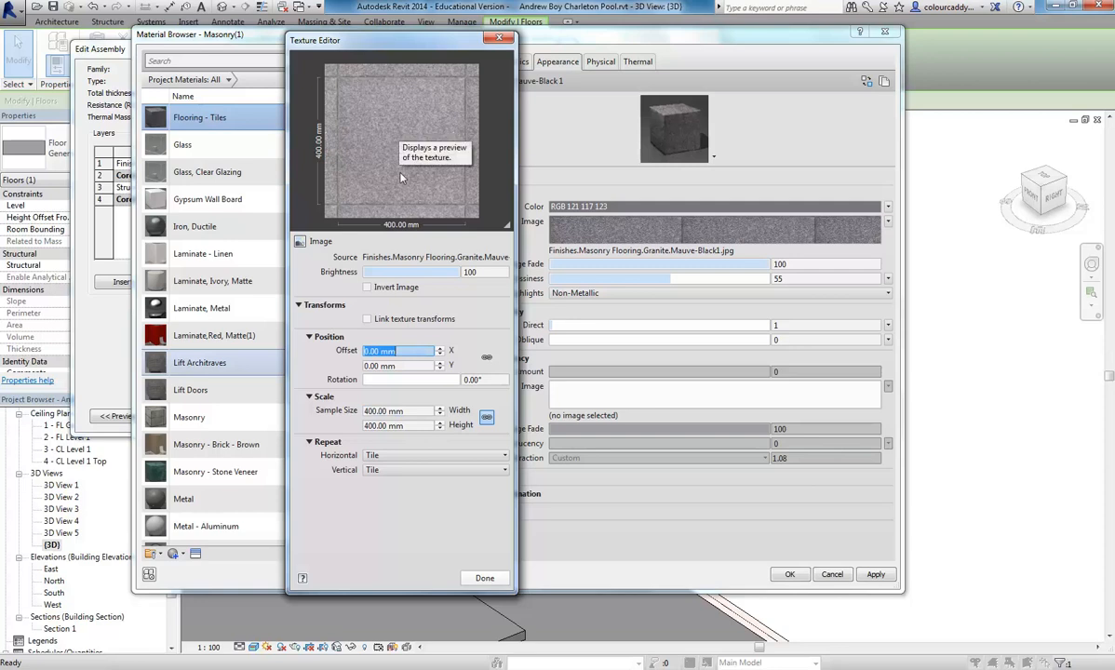
pyautogui.click(484, 577)
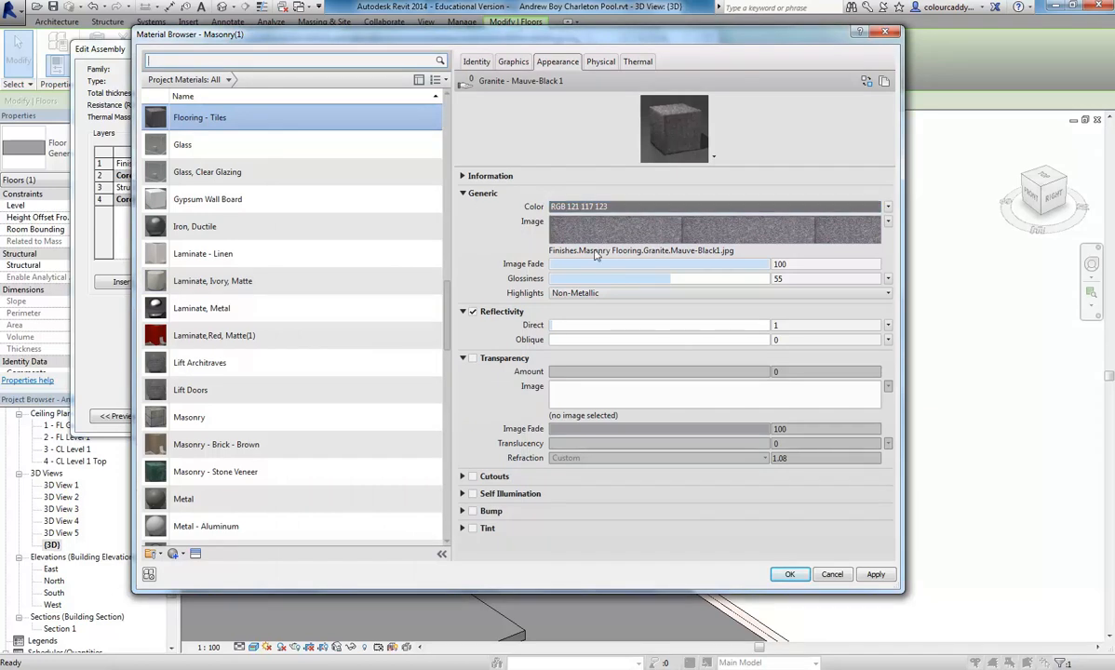
# - Copy the file name of the granite image used in the Flooring - Tiles appearance
pyautogui.moveTo(654, 235)
pyautogui.click(610, 248)
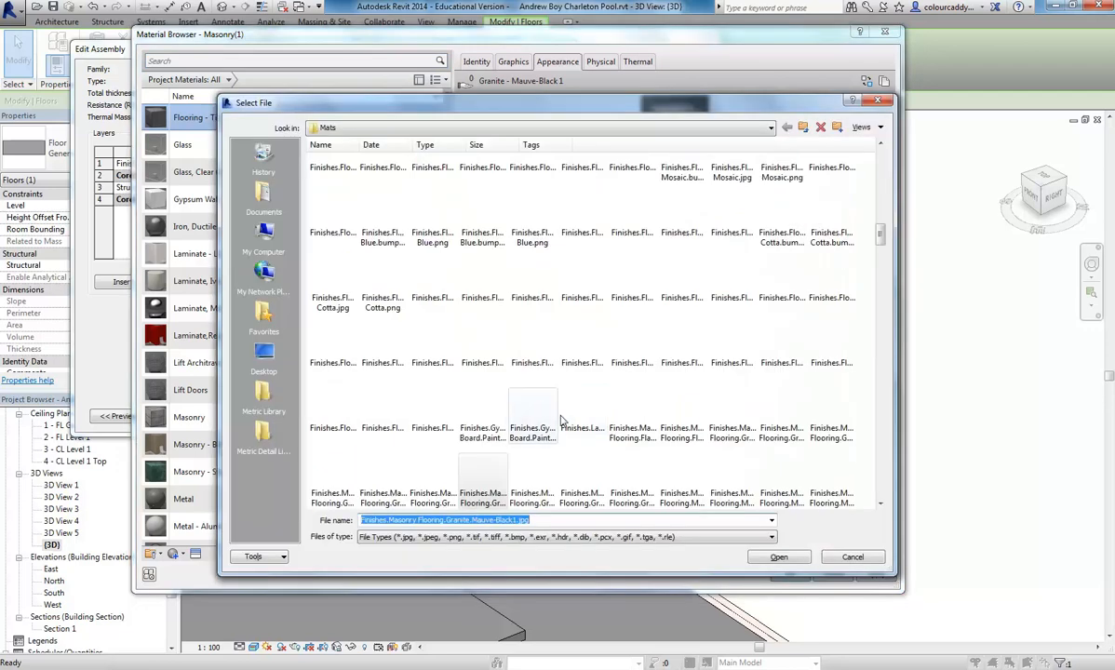
pyautogui.rightClick(481, 518)
pyautogui.click(532, 372)
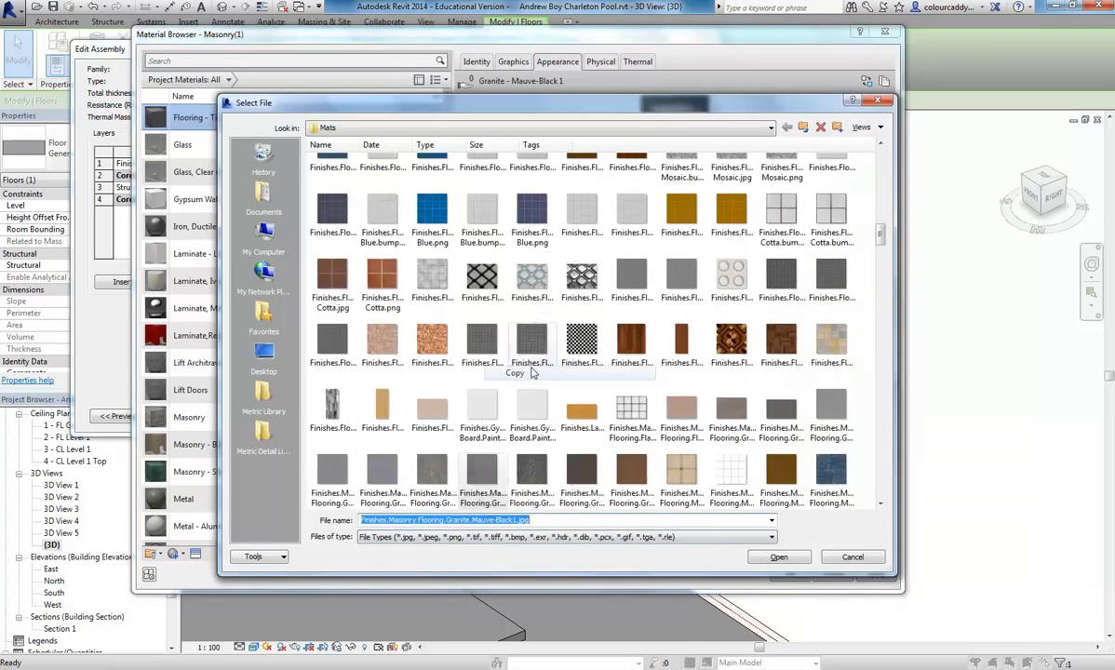
pyautogui.click(849, 557)
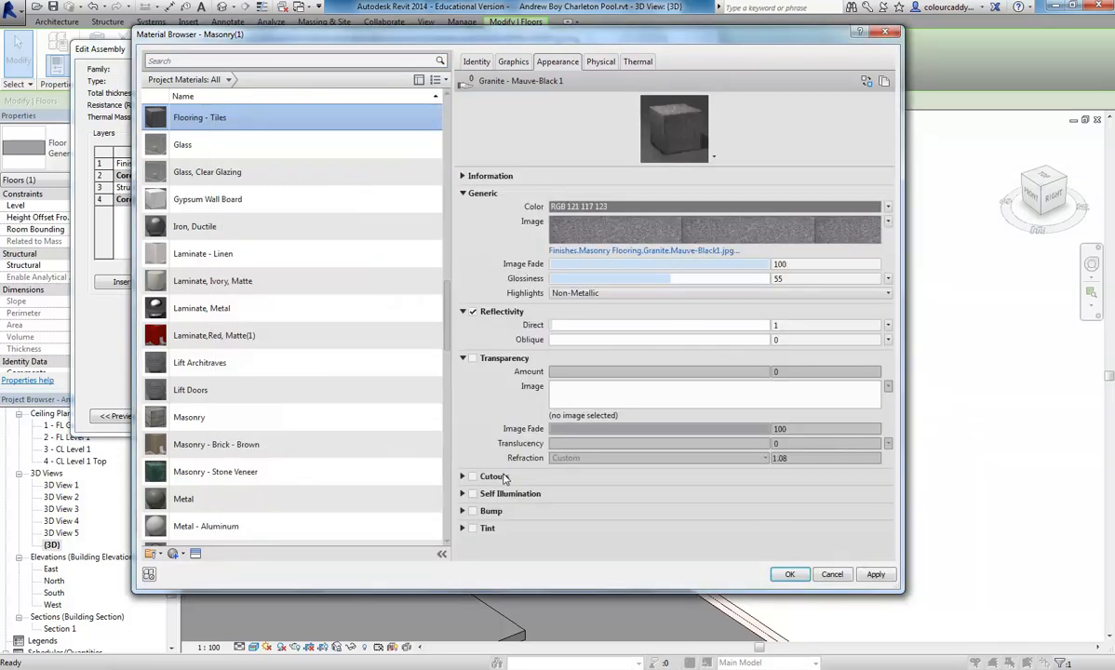
# - Enable Bump for the Flooring - Tiles material using the image Finishes.Masonry Flooring.Granite.Mauve-Black1.jpg
pyautogui.click(473, 513)
pyautogui.hotkey('ctrl', 'v')
pyautogui.press('Tab')
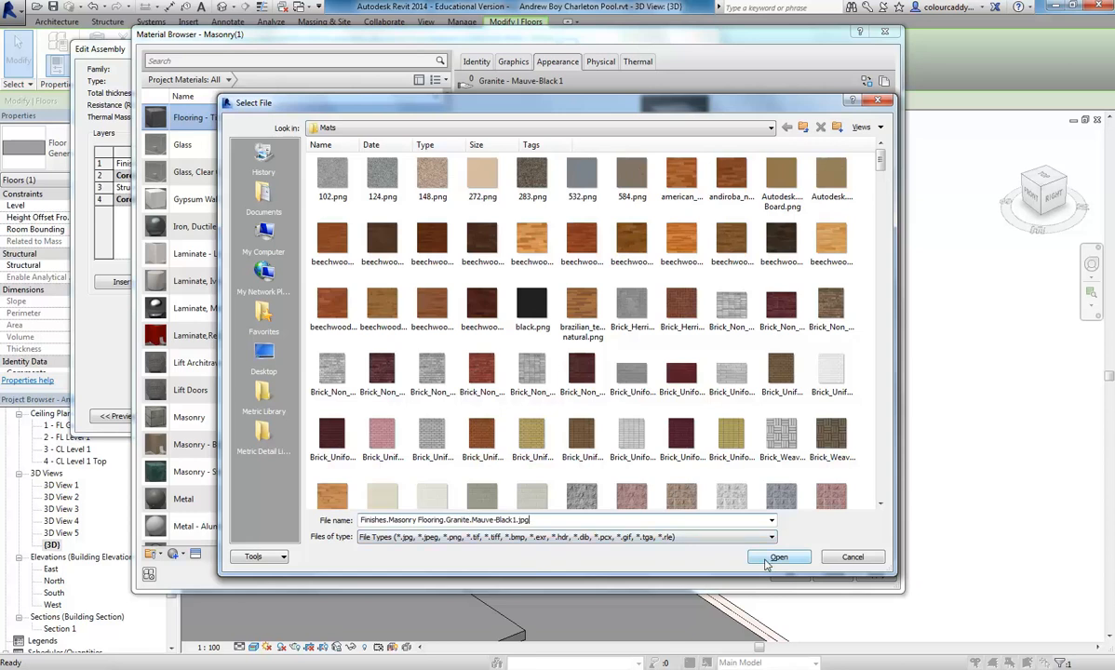
pyautogui.click(767, 562)
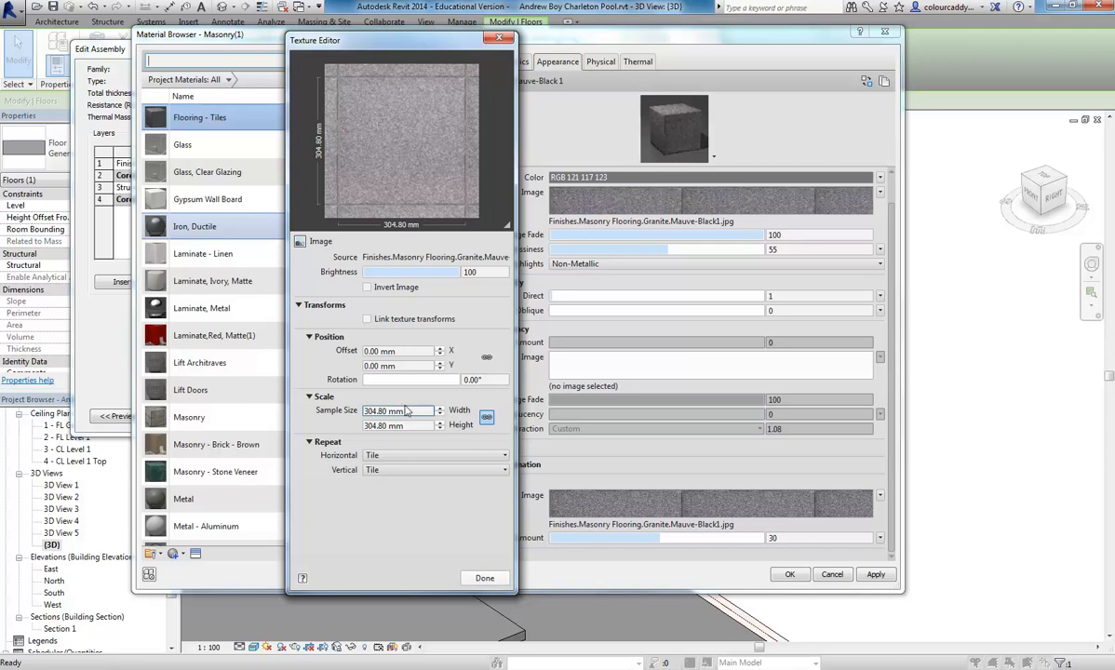
pyautogui.click(484, 579)
pyautogui.click(713, 155)
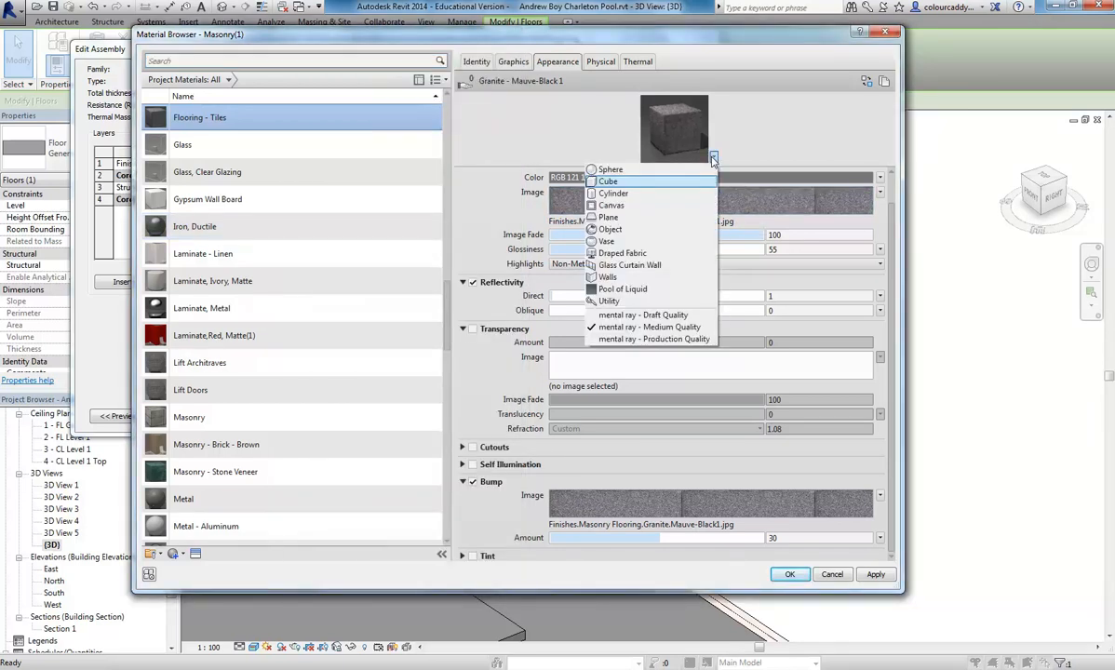
pyautogui.click(596, 318)
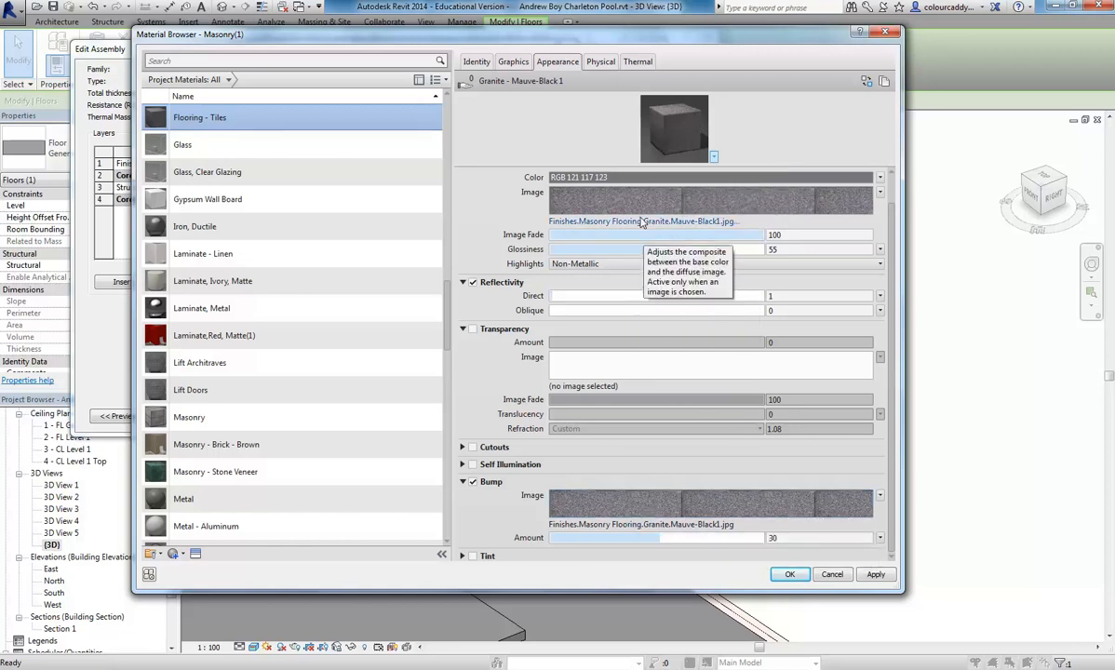
# - Check the main granite image's sample size and set the bump image's sample size to 400 mm
pyautogui.click(594, 194)
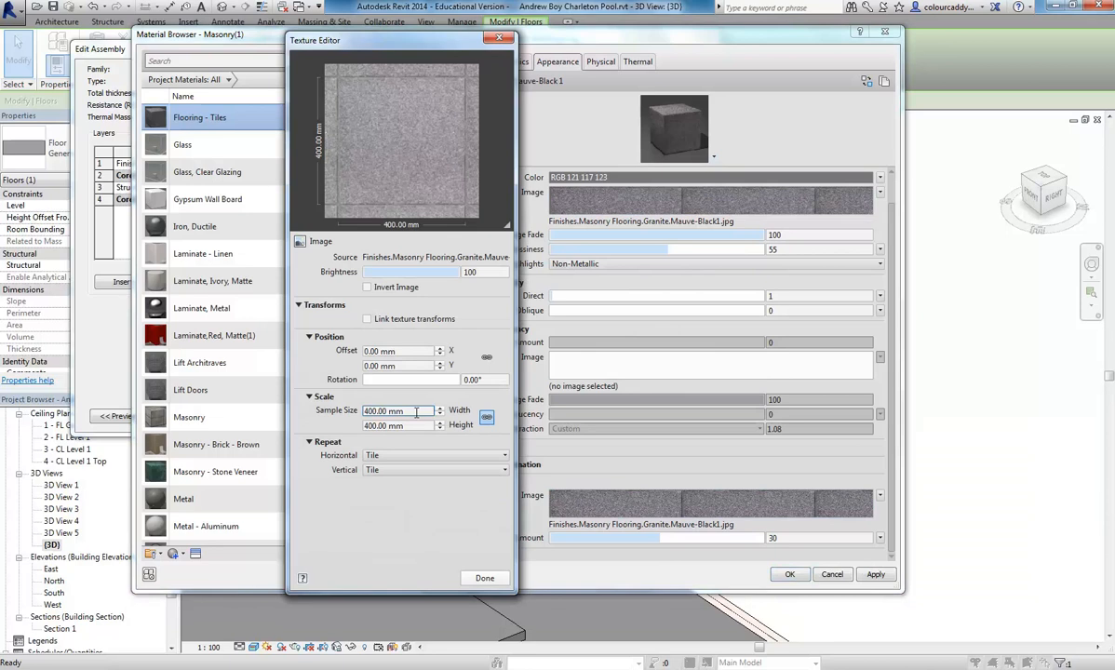
pyautogui.click(474, 579)
pyautogui.click(610, 509)
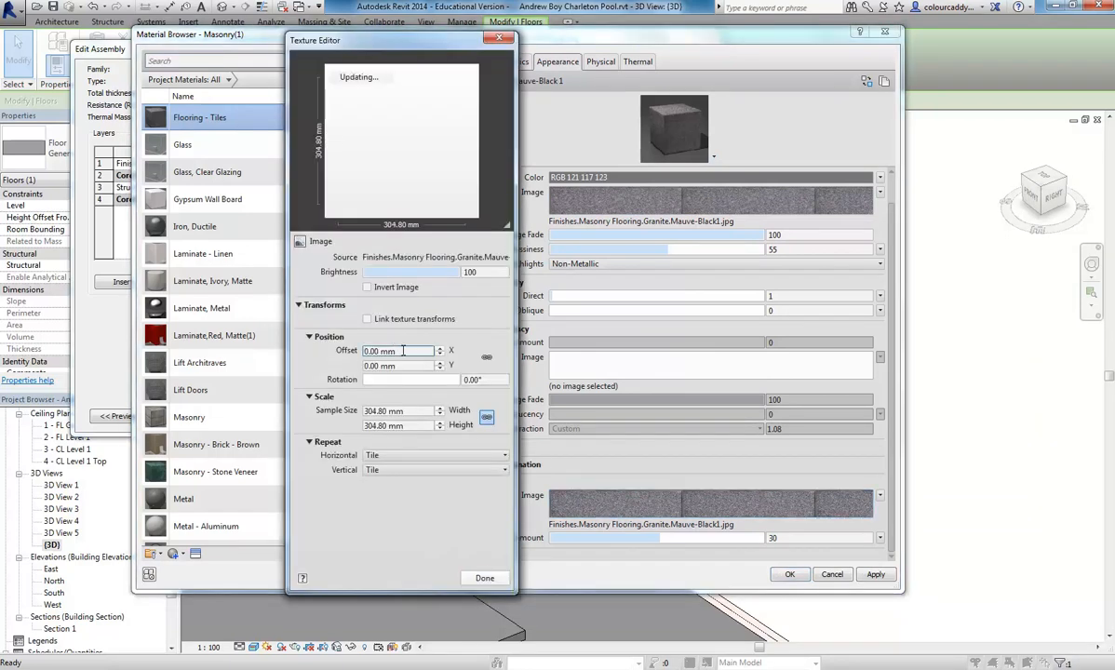
pyautogui.click(412, 412)
pyautogui.write('400')
pyautogui.press('Tab')
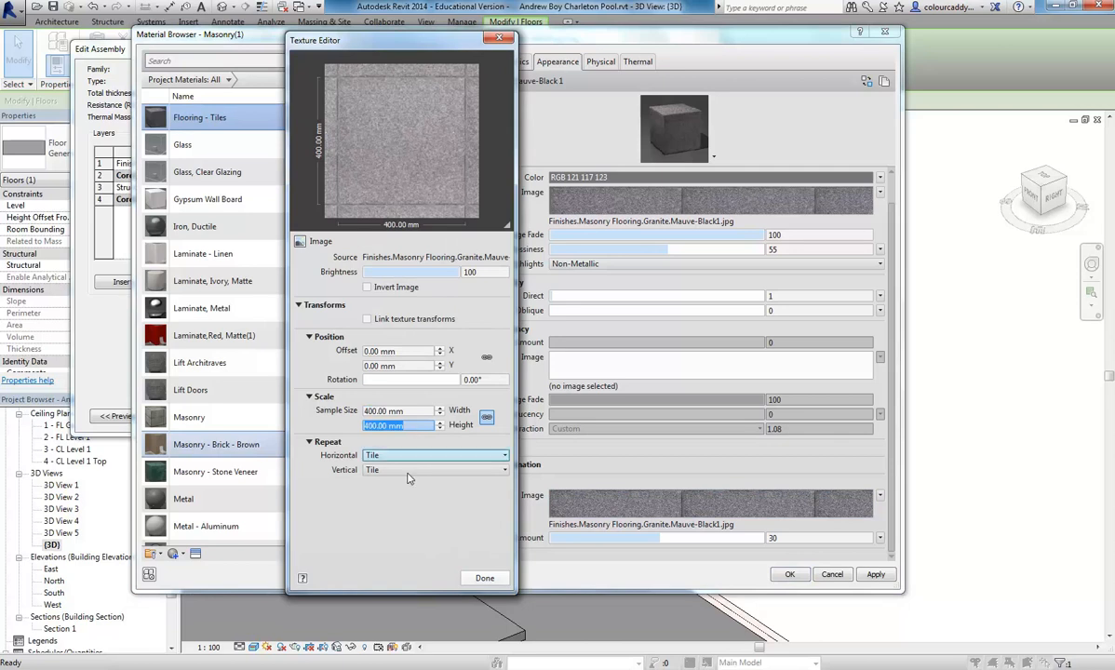
pyautogui.click(480, 578)
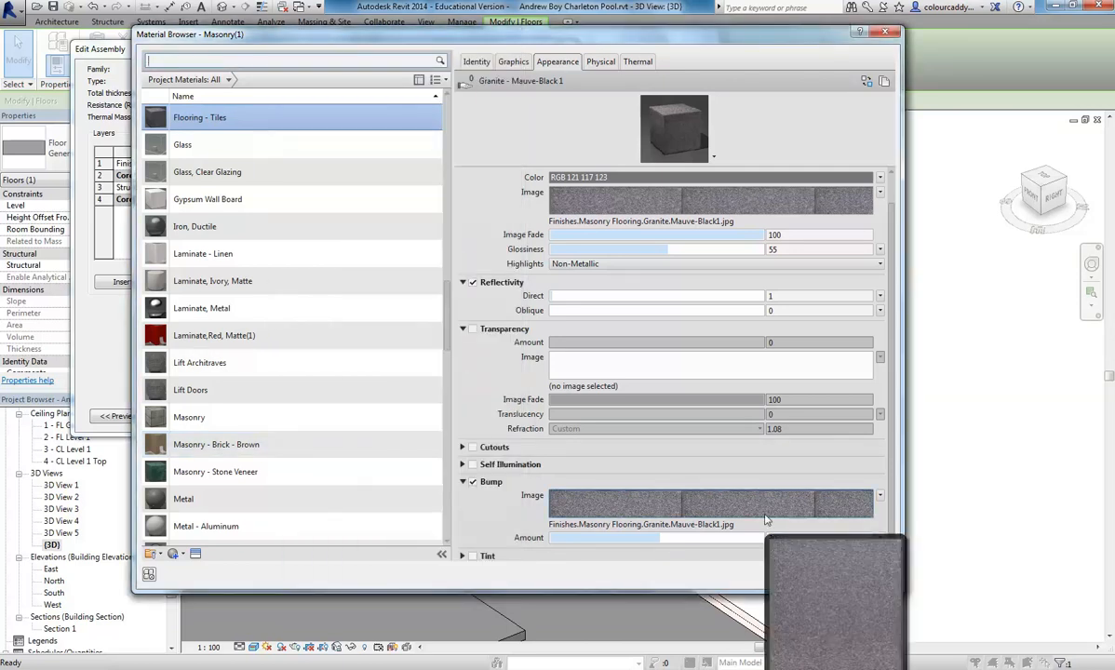
# - Read the custom material criteria on the last page of the project brief in Adobe Acrobat
pyautogui.click(326, 668)
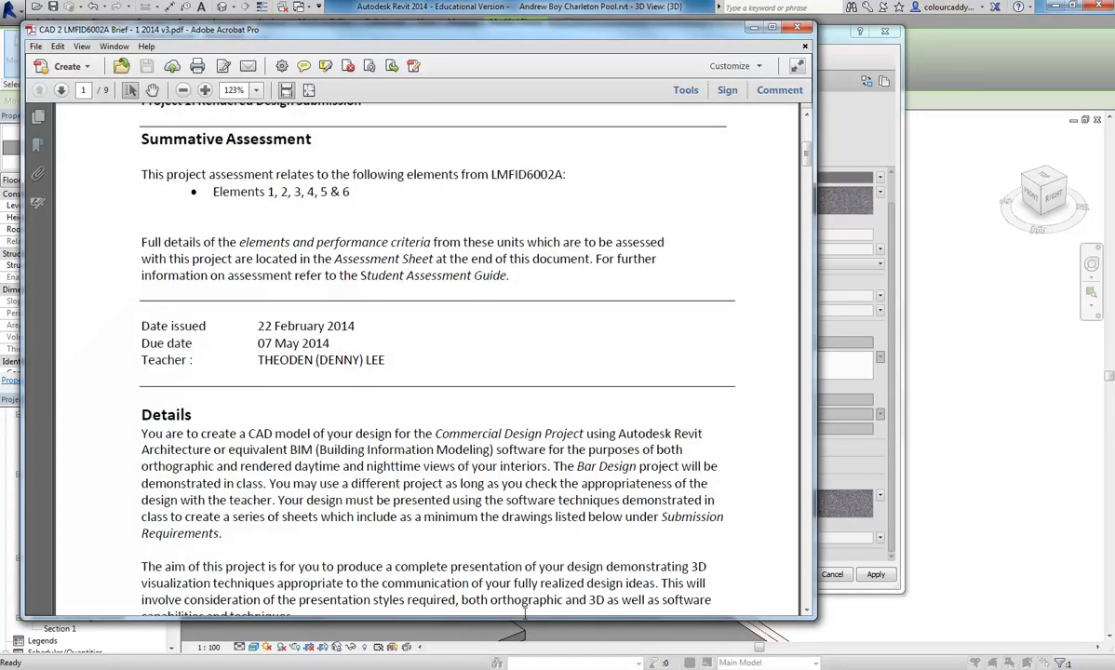
pyautogui.moveTo(806, 158); pyautogui.dragTo(804, 593)
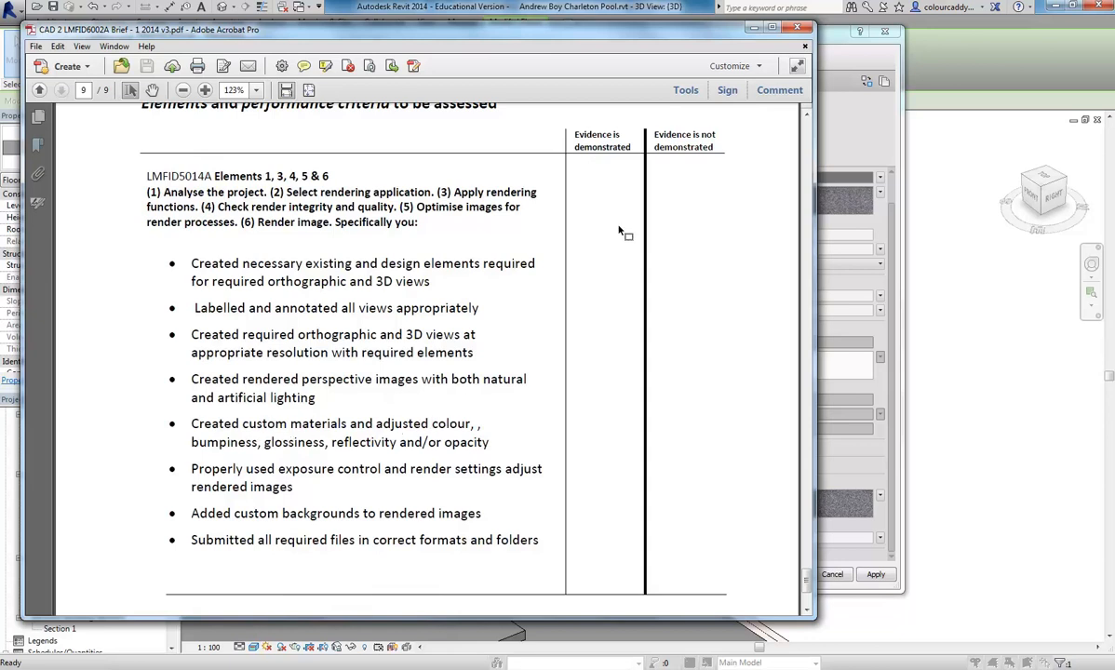
pyautogui.click(705, 16)
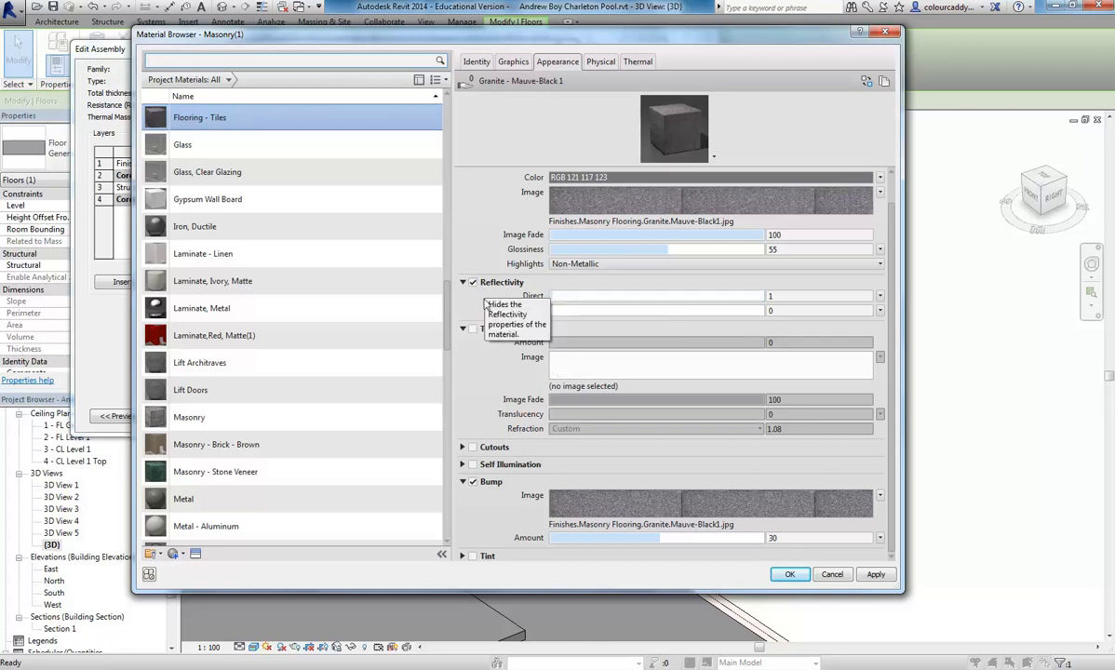
# - Assign Flooring - Tiles to the finish layer and apply the changes to the 300mm Tile Floor type
pyautogui.click(789, 575)
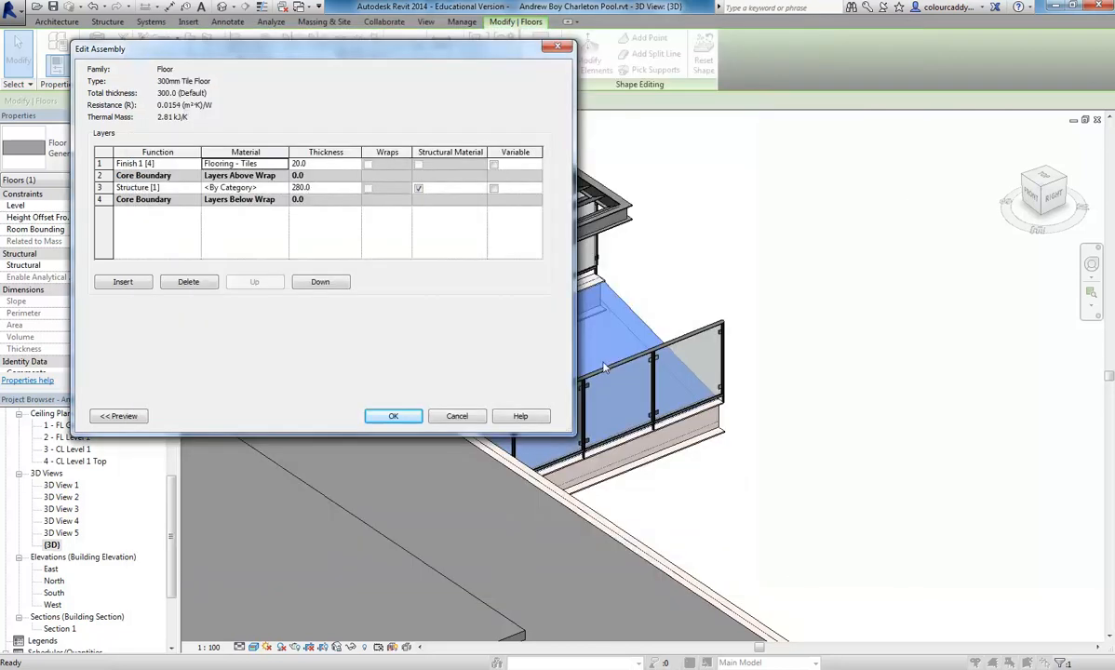
pyautogui.click(393, 417)
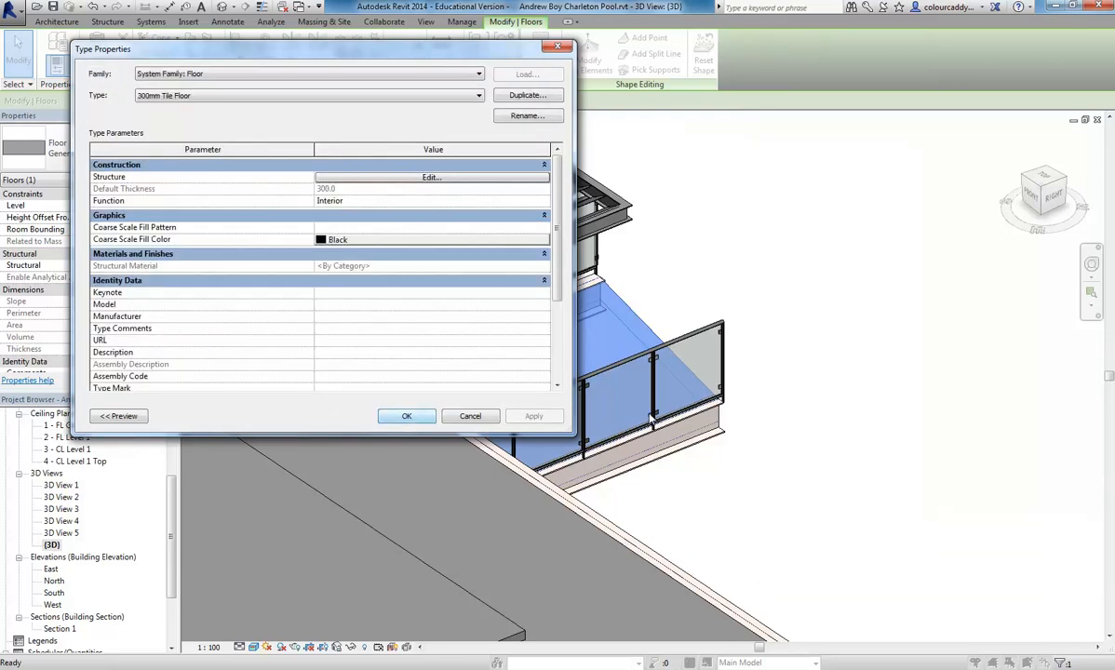
pyautogui.click(406, 416)
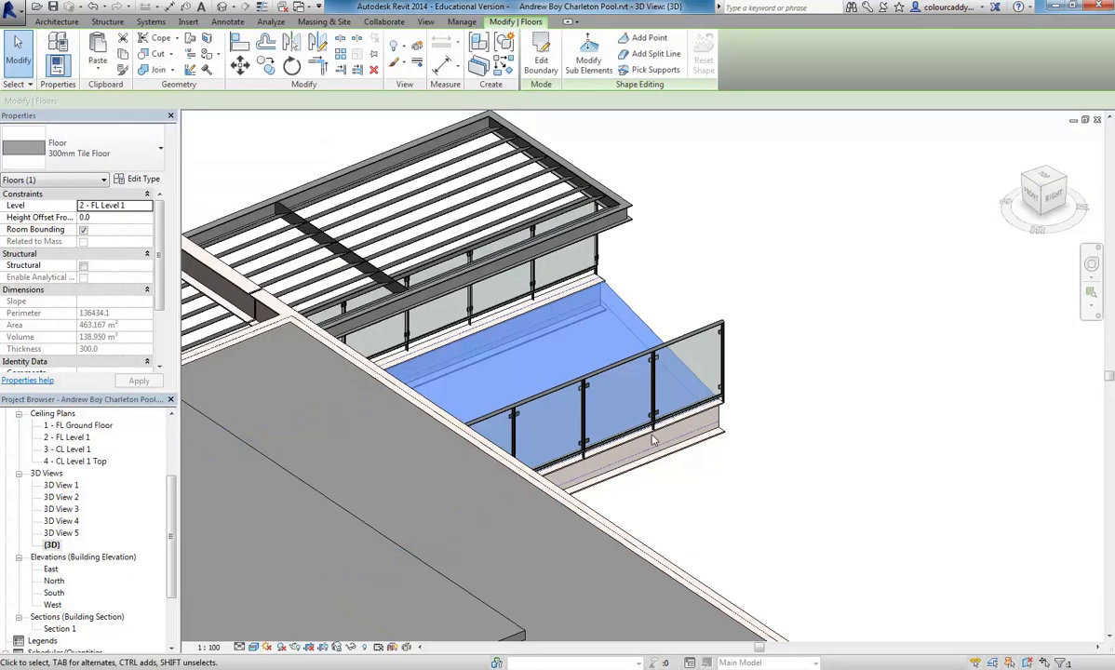
# - Open 3D View 4 and display it in the Realistic visual style
pyautogui.doubleClick(61, 532)
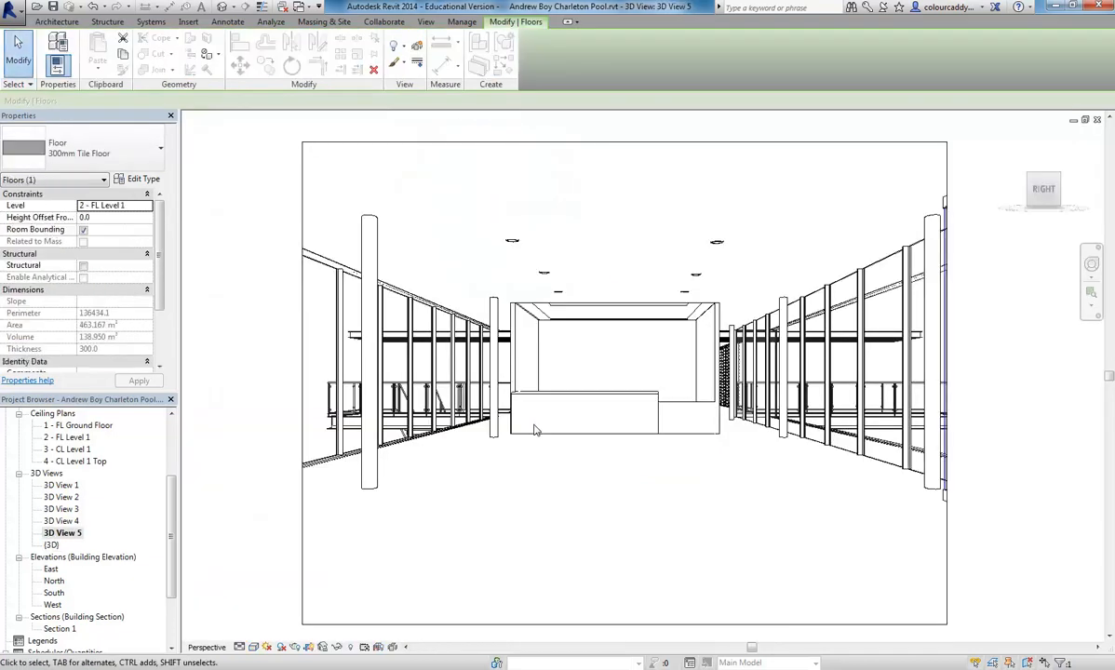
pyautogui.doubleClick(61, 520)
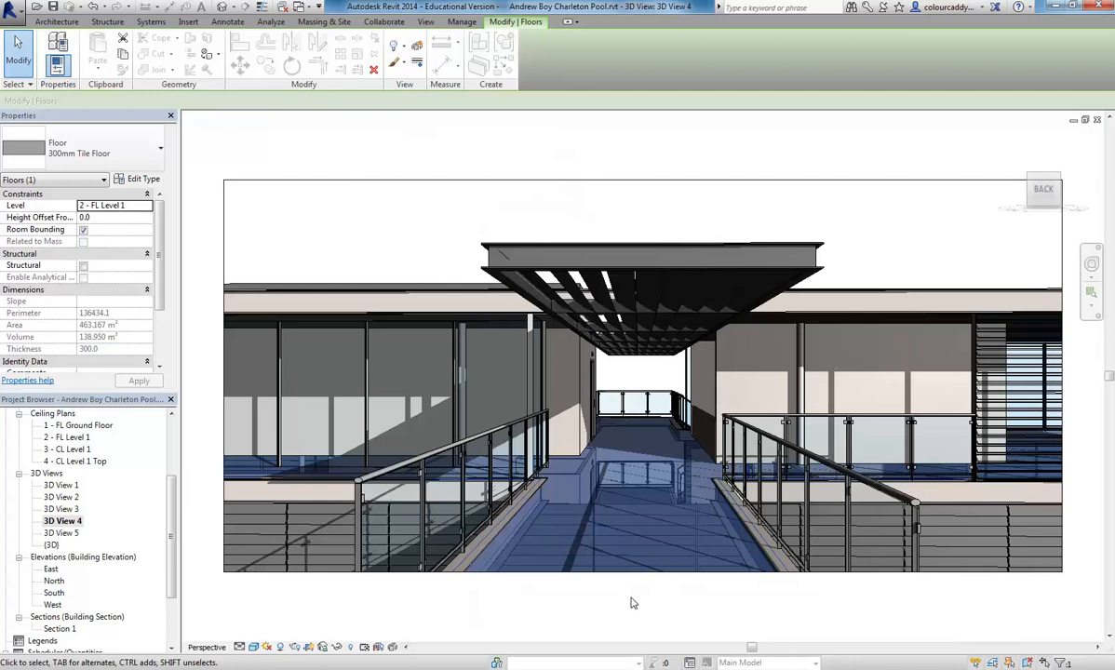
pyautogui.click(634, 602)
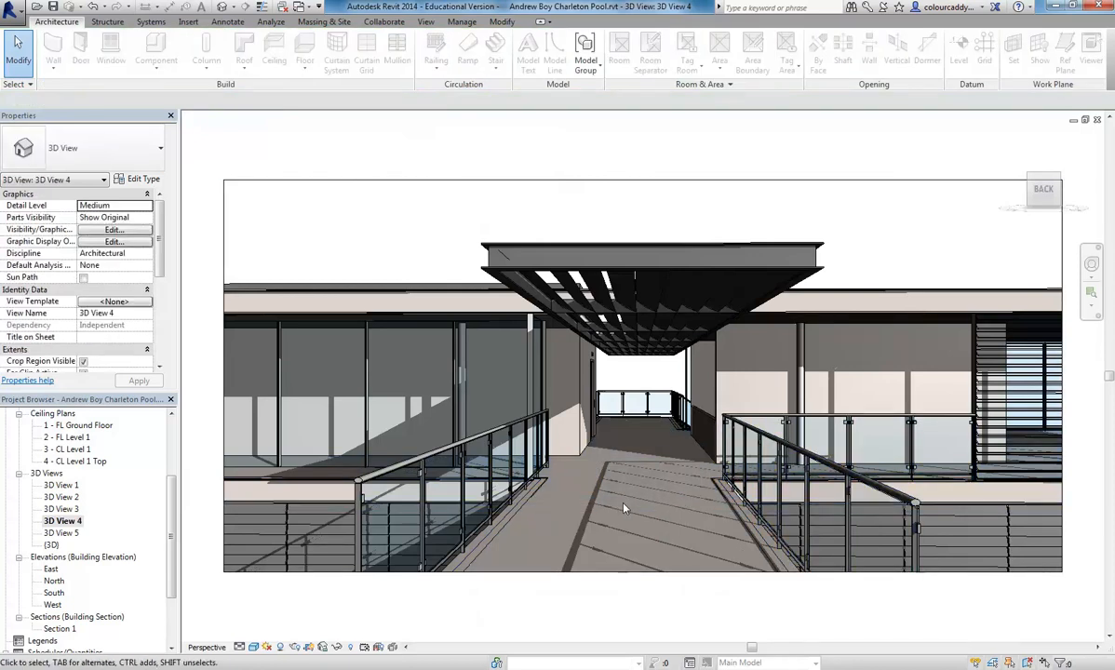
pyautogui.click(254, 647)
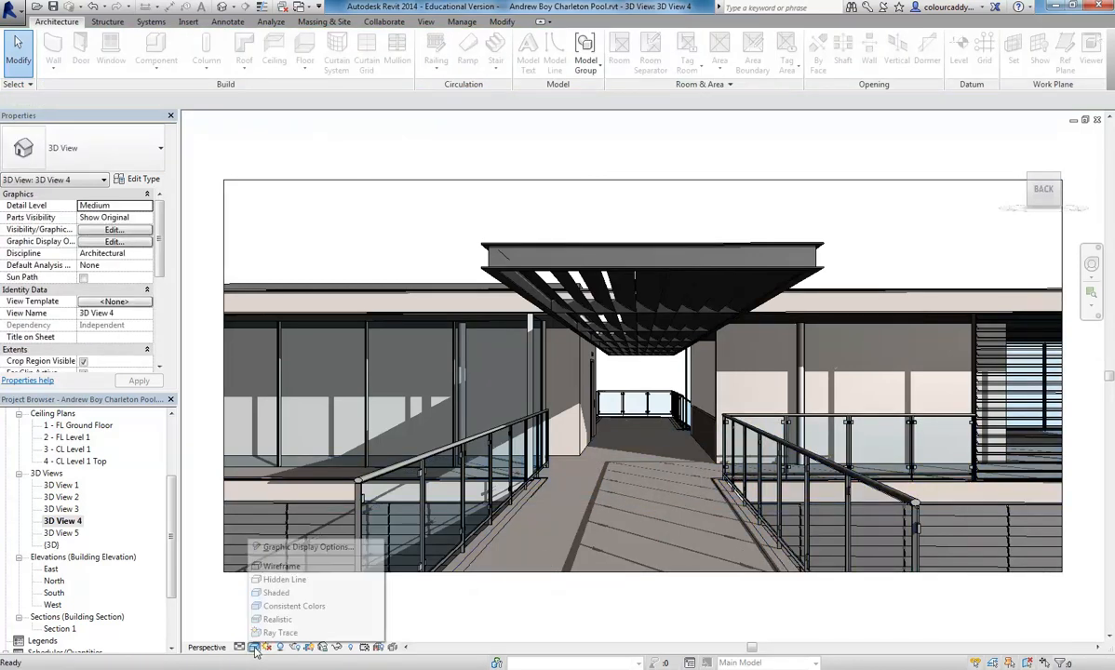
pyautogui.click(265, 620)
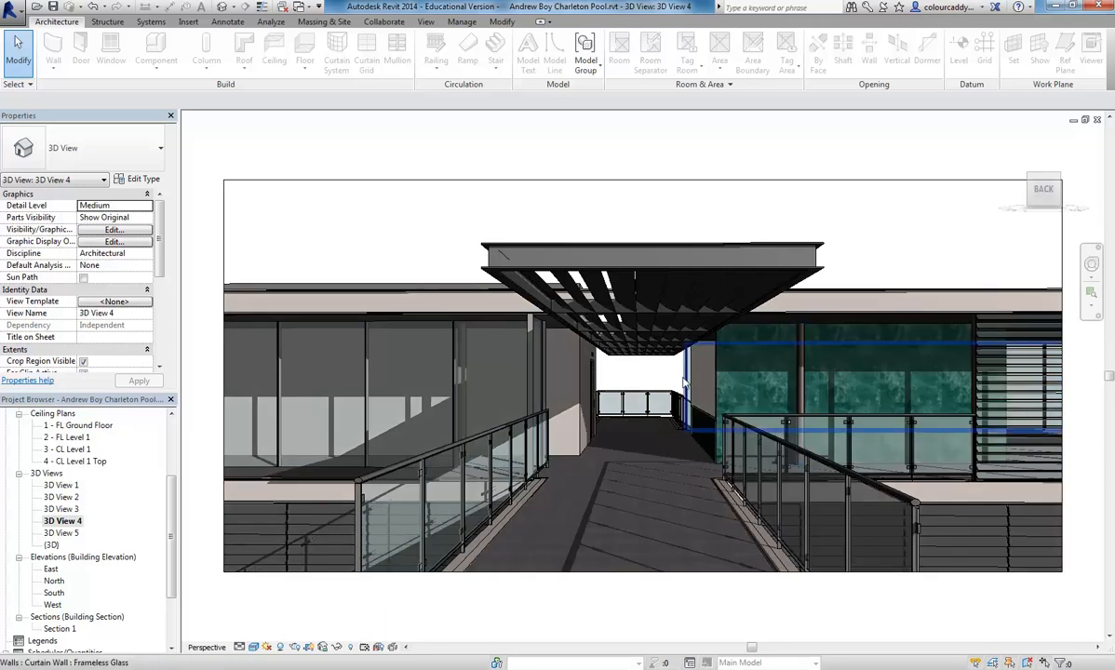
# - Examine the teal marble wall and the tiled deck surface up close in 3D View 4
pyautogui.scroll(10, 731, 340)
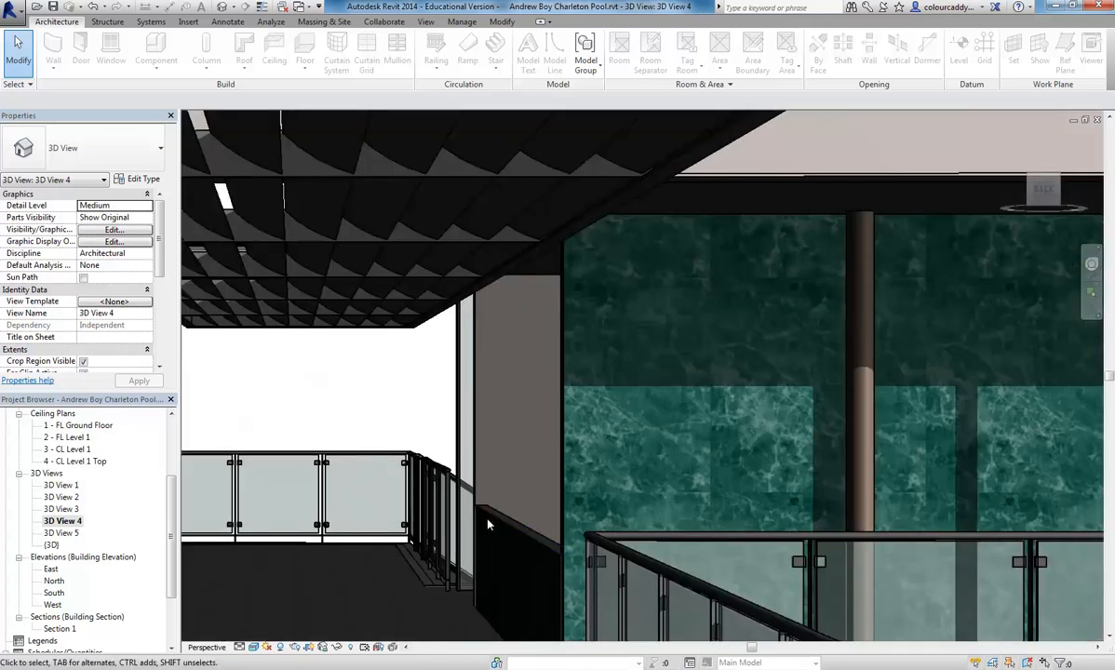
pyautogui.scroll(10, 495, 460)
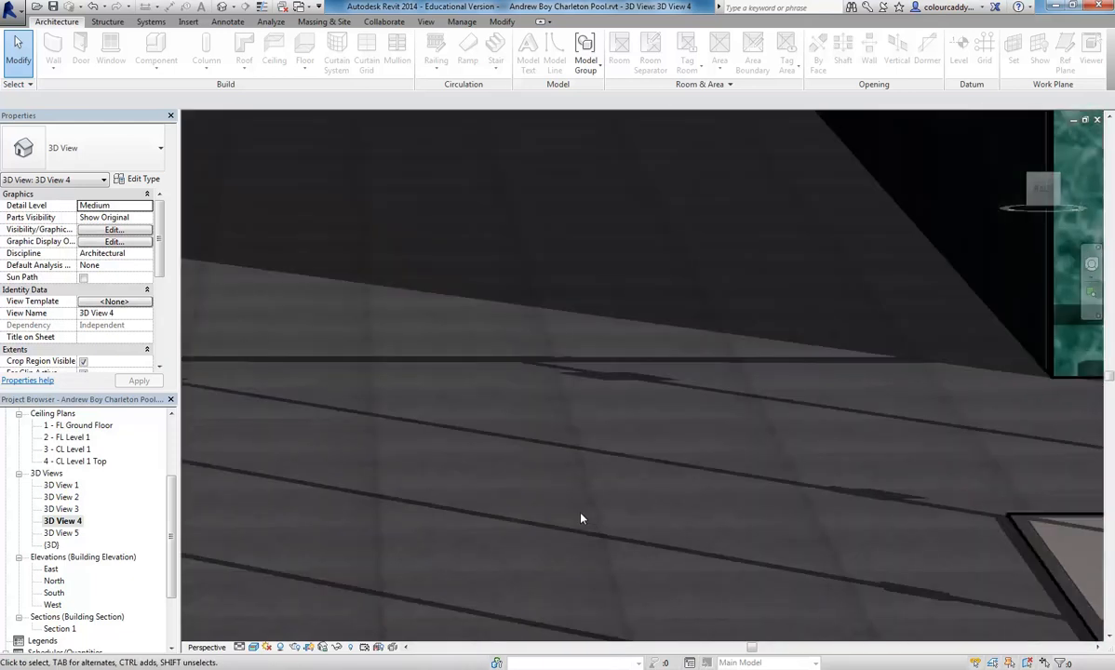
pyautogui.scroll(-10, 581, 519)
pyautogui.moveTo(580, 515); pyautogui.dragTo(632, 473, button='middle')
pyautogui.scroll(-5, 625, 474)
pyautogui.moveTo(423, 261); pyautogui.dragTo(419, 242, button='middle')
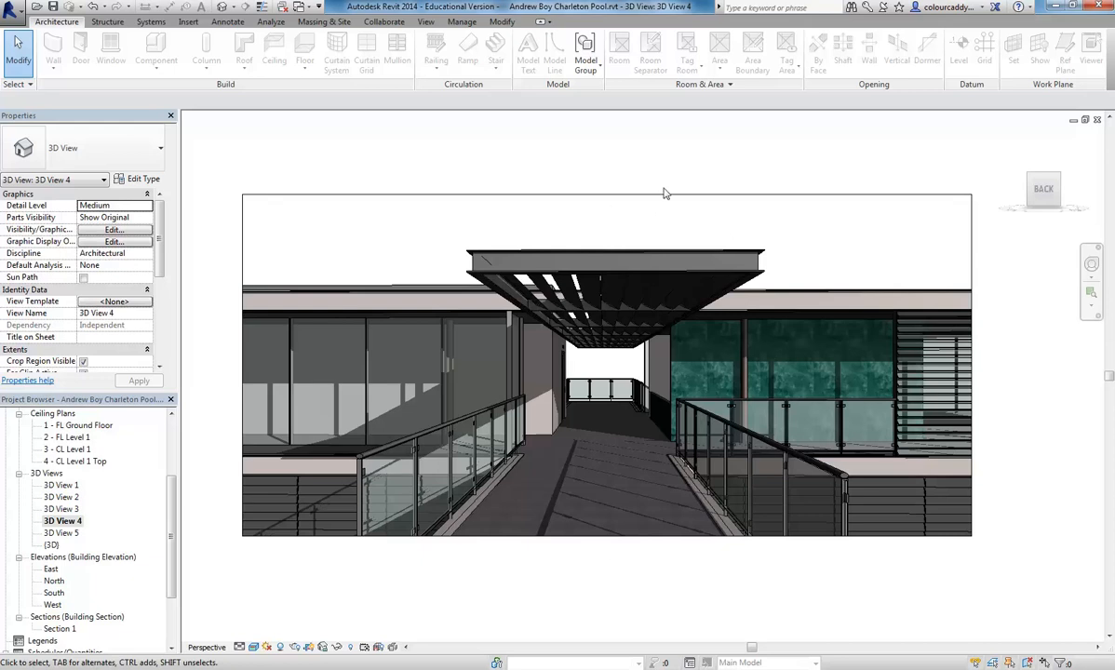
# - Bring up the view and rendering commands for 3D View 4
pyautogui.click(427, 21)
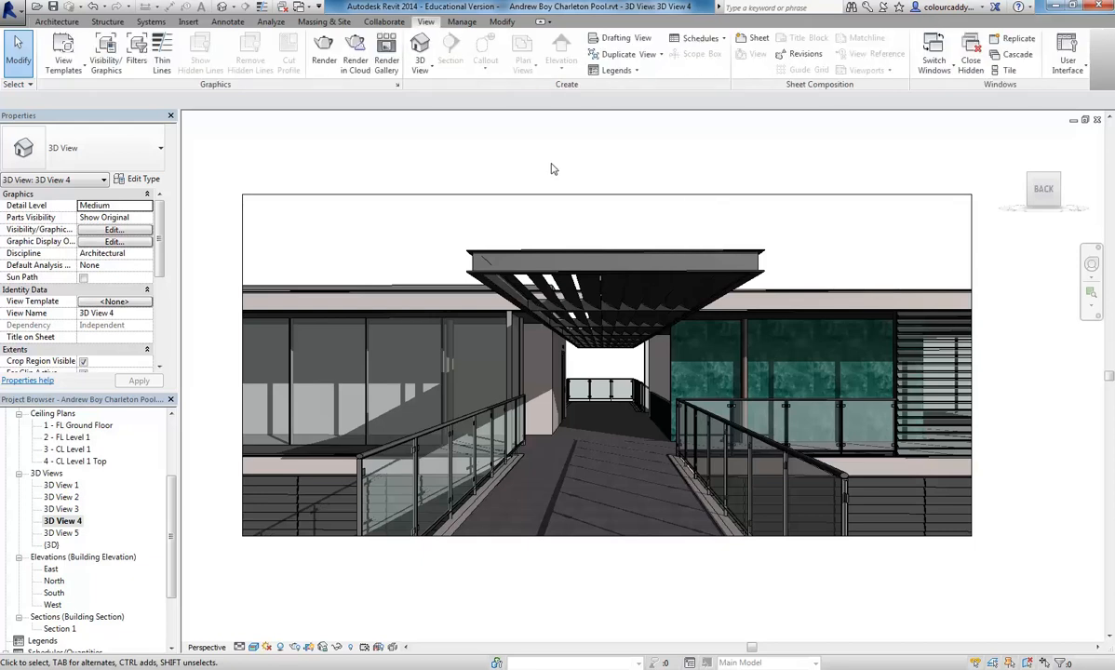